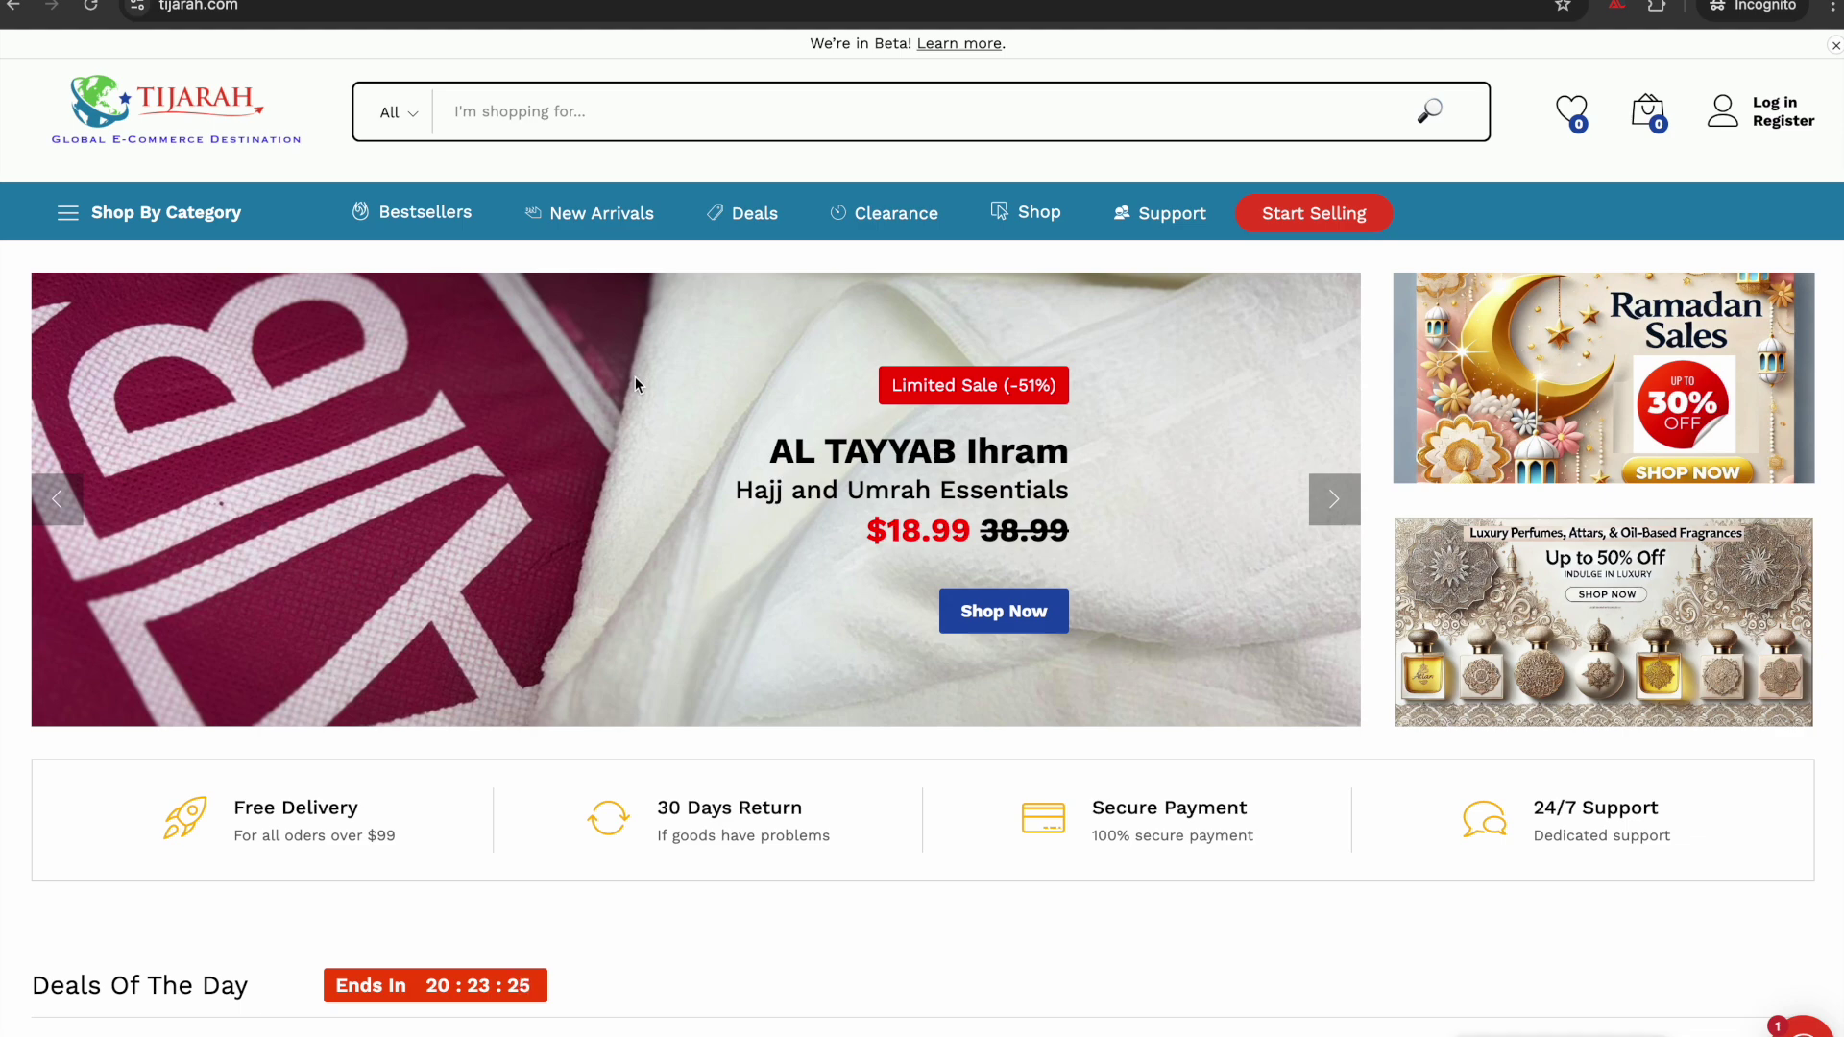
Switch to the WordPress admin of the store and open the ElasticPress features page
key(ctrl+Left)
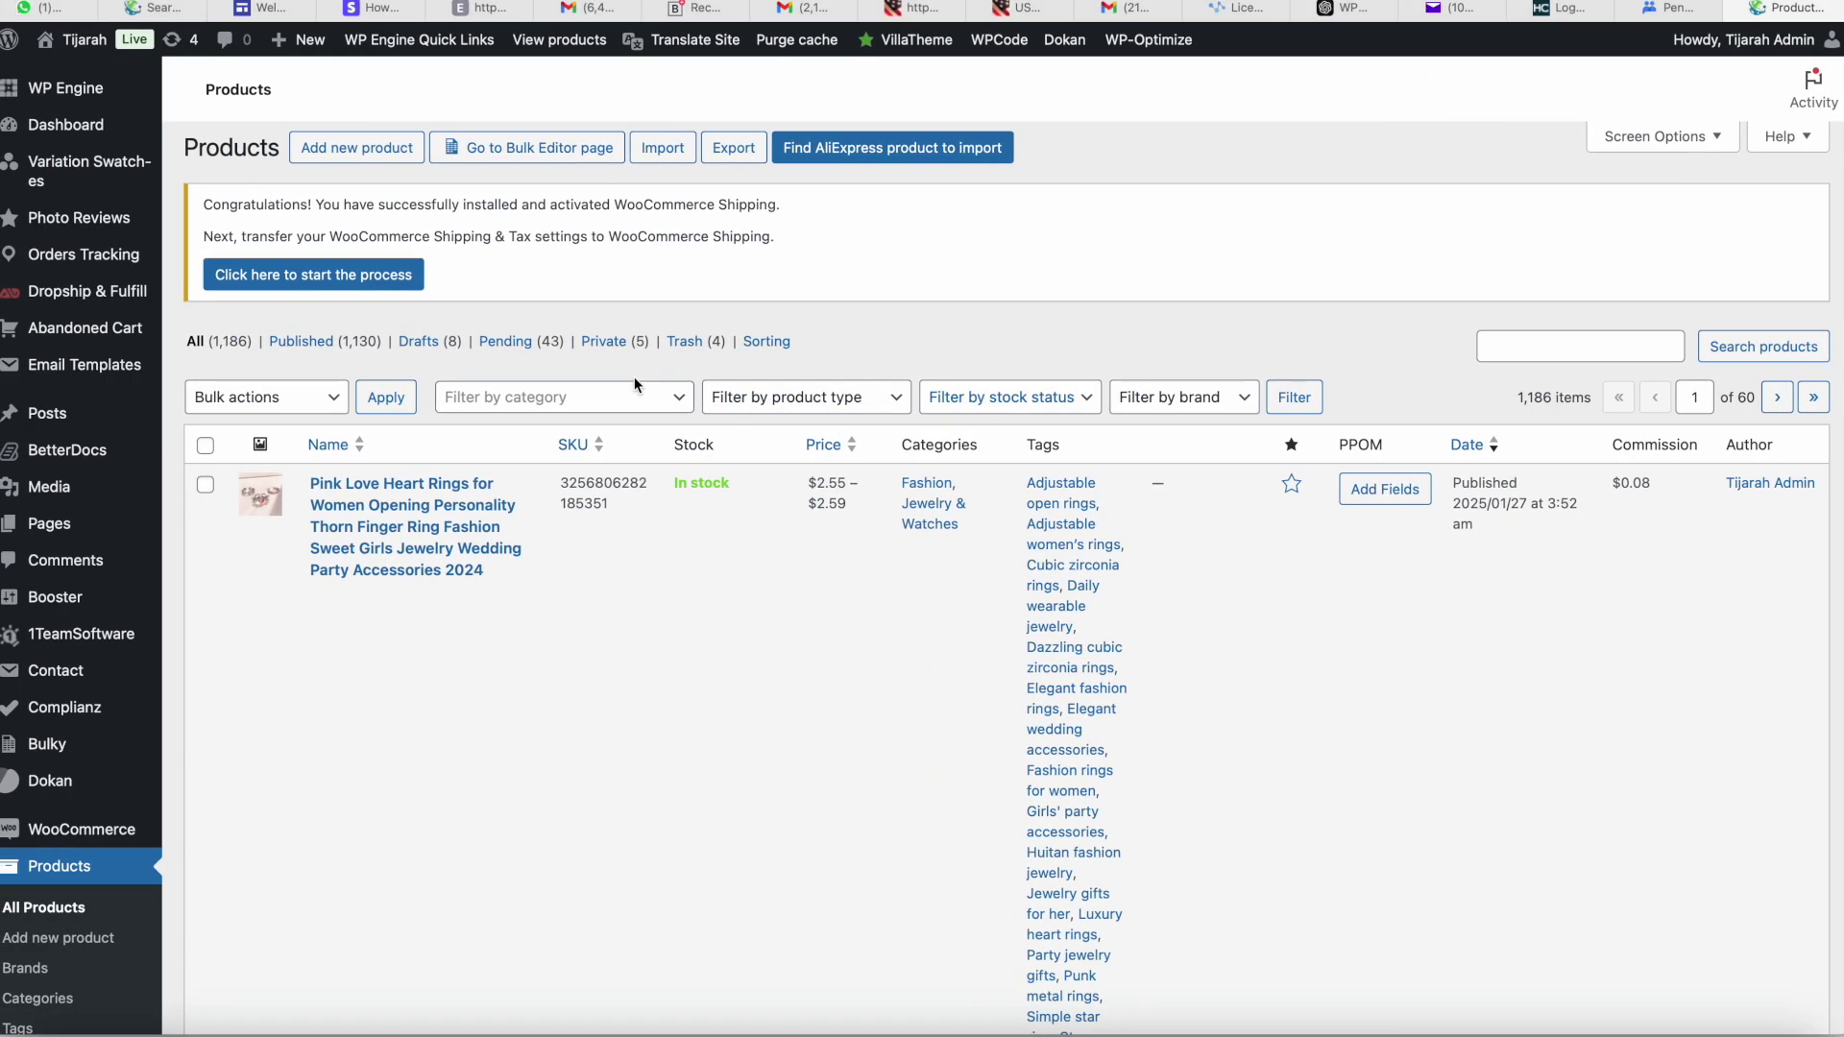
scroll(108, 782, down, 10)
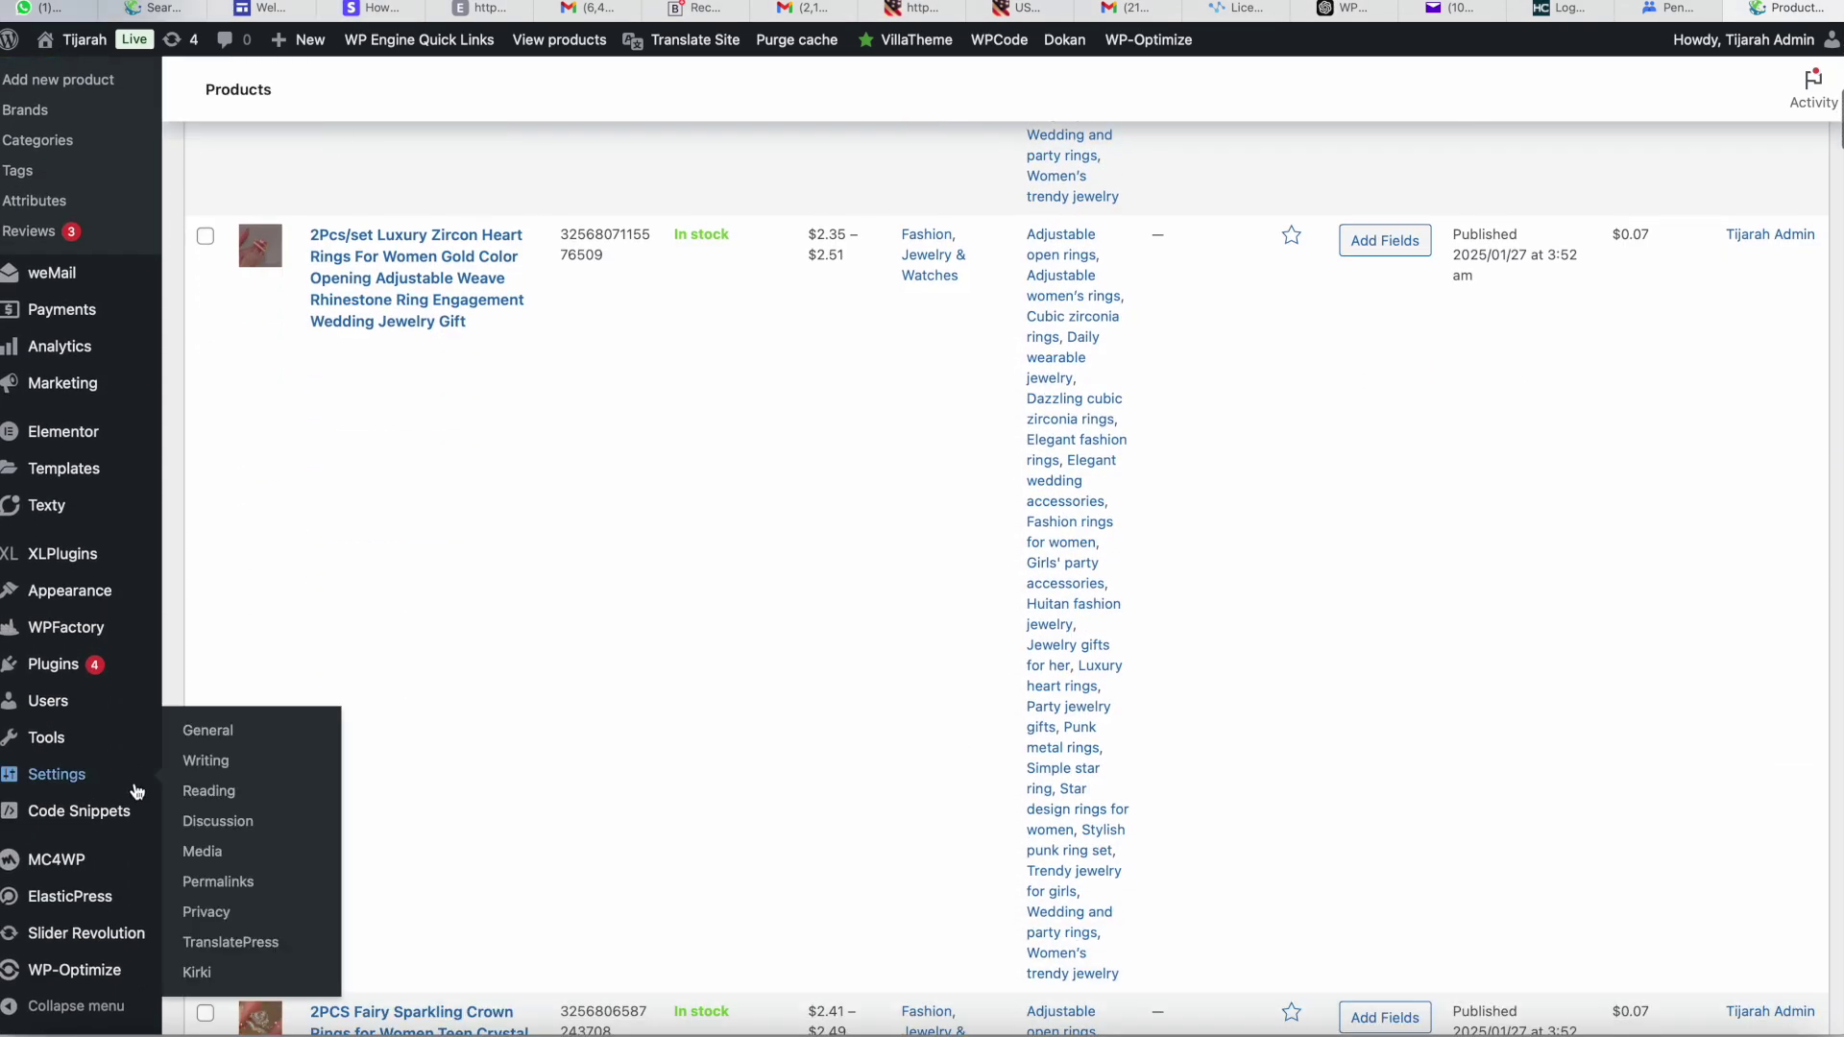
mouse_move(82, 909)
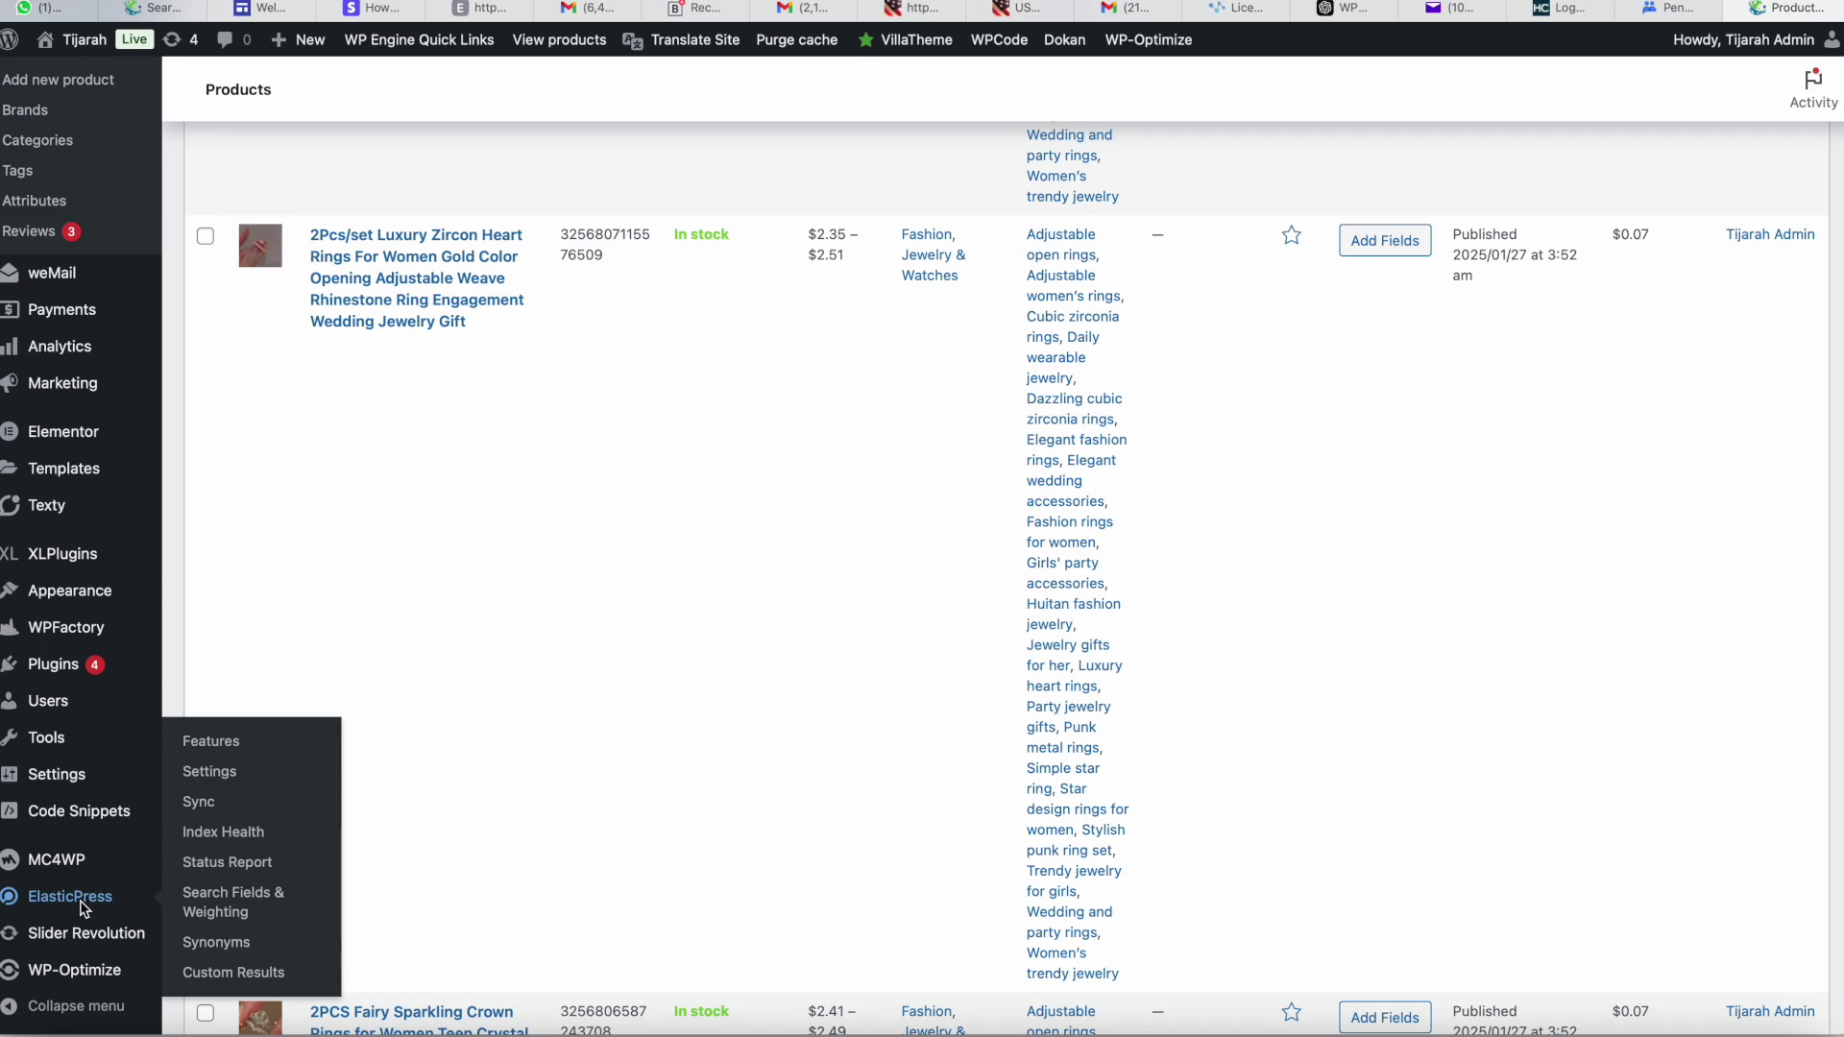
click(83, 909)
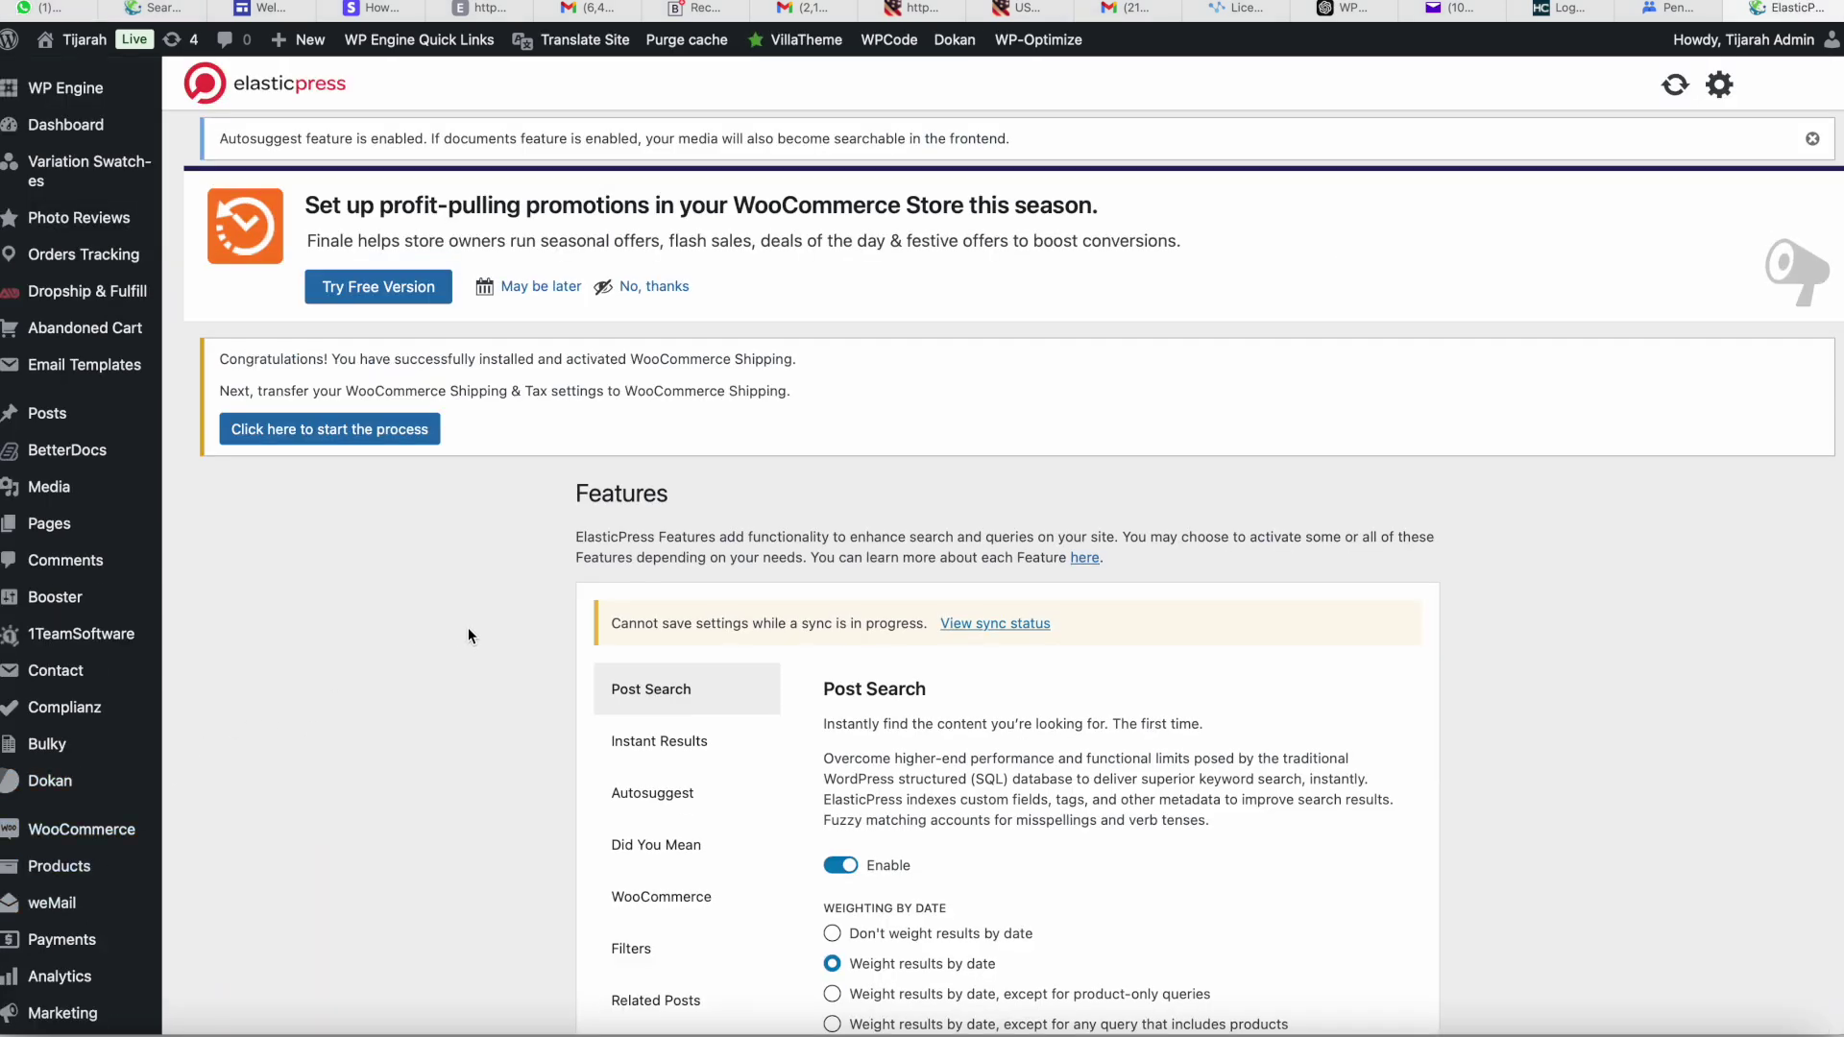
Read the notice about saving settings during a sync and open the sync status
triple_click(652, 626)
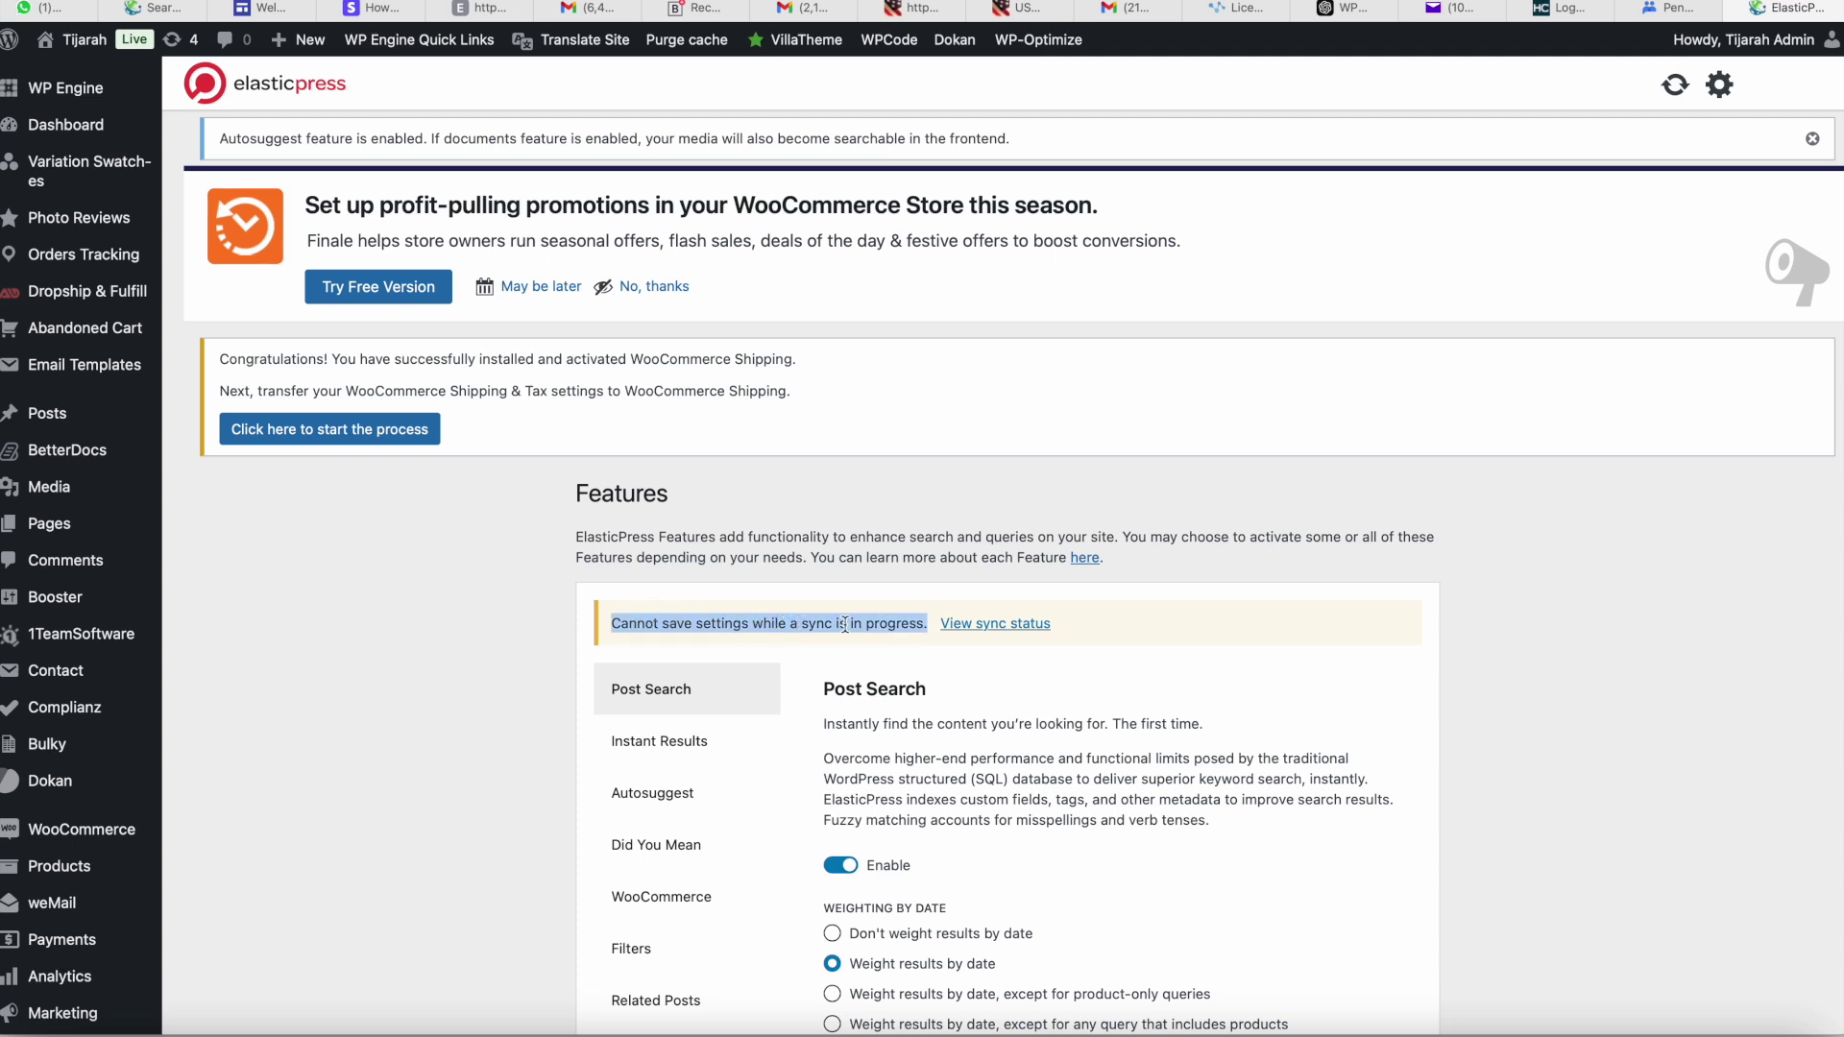
click(929, 630)
drag(929, 630, 607, 629)
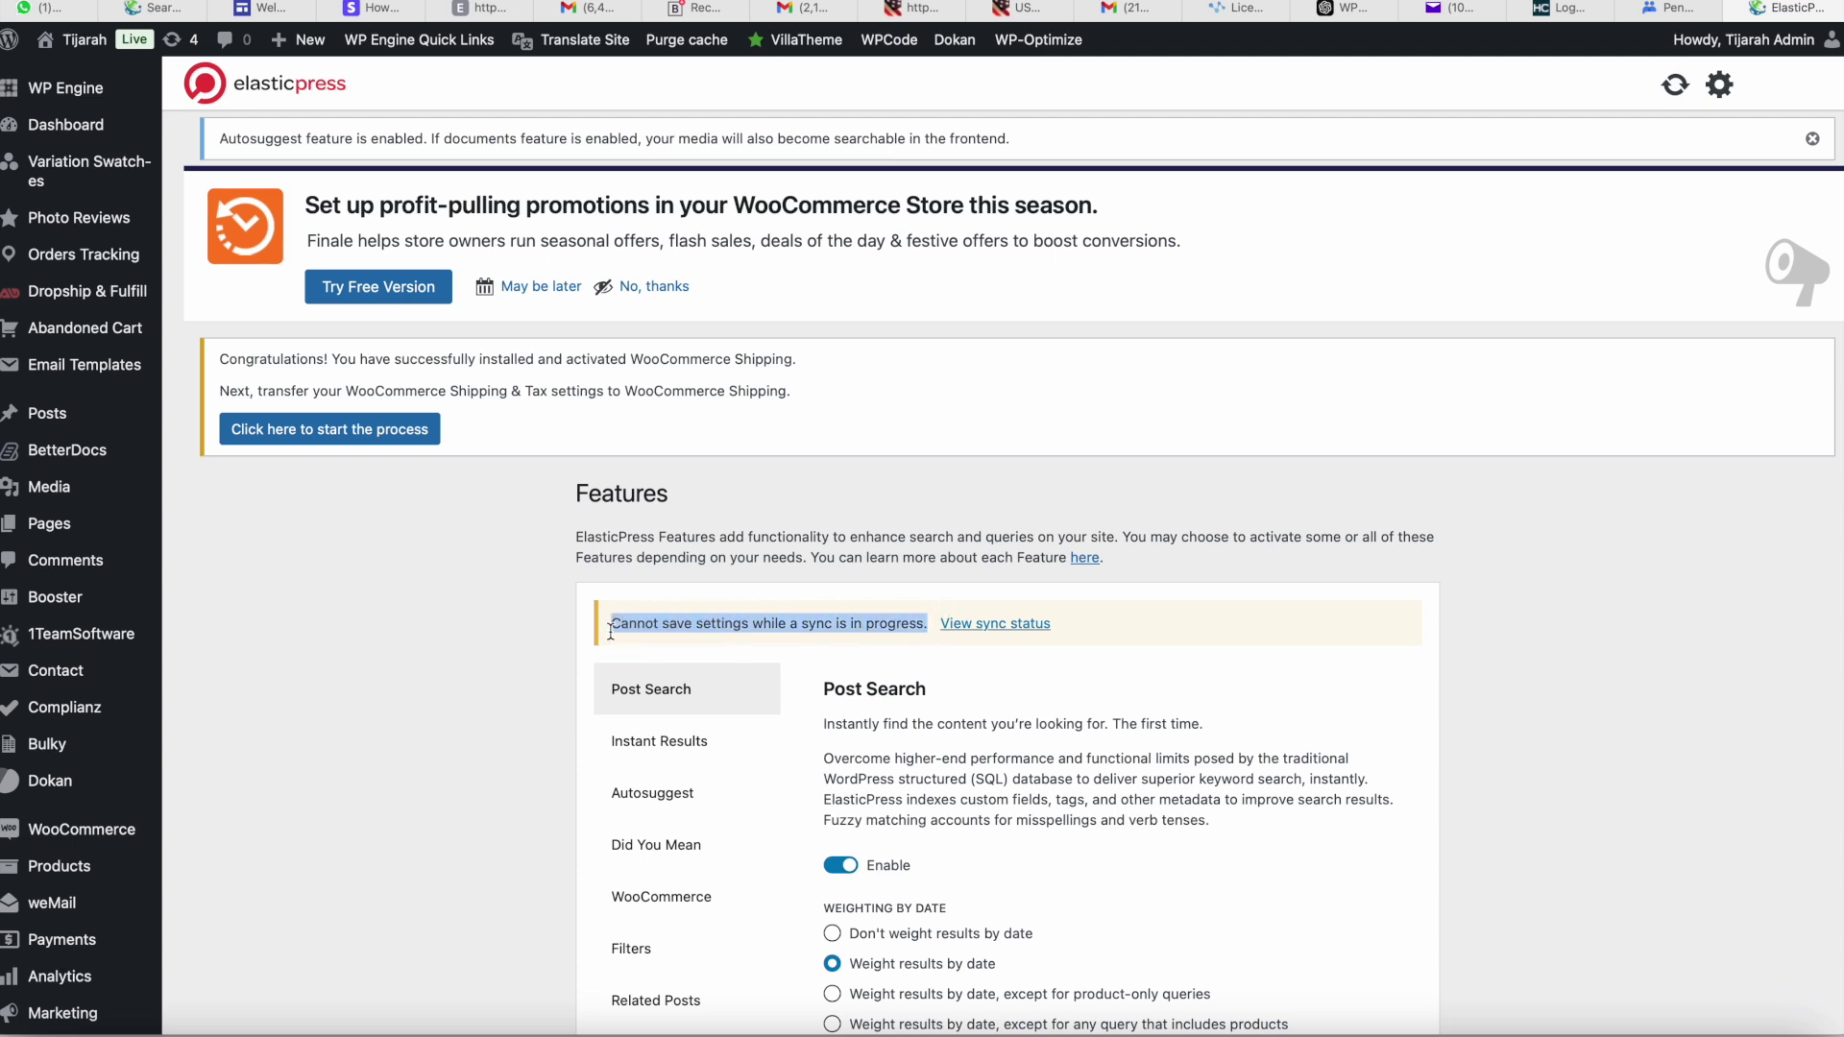
click(998, 630)
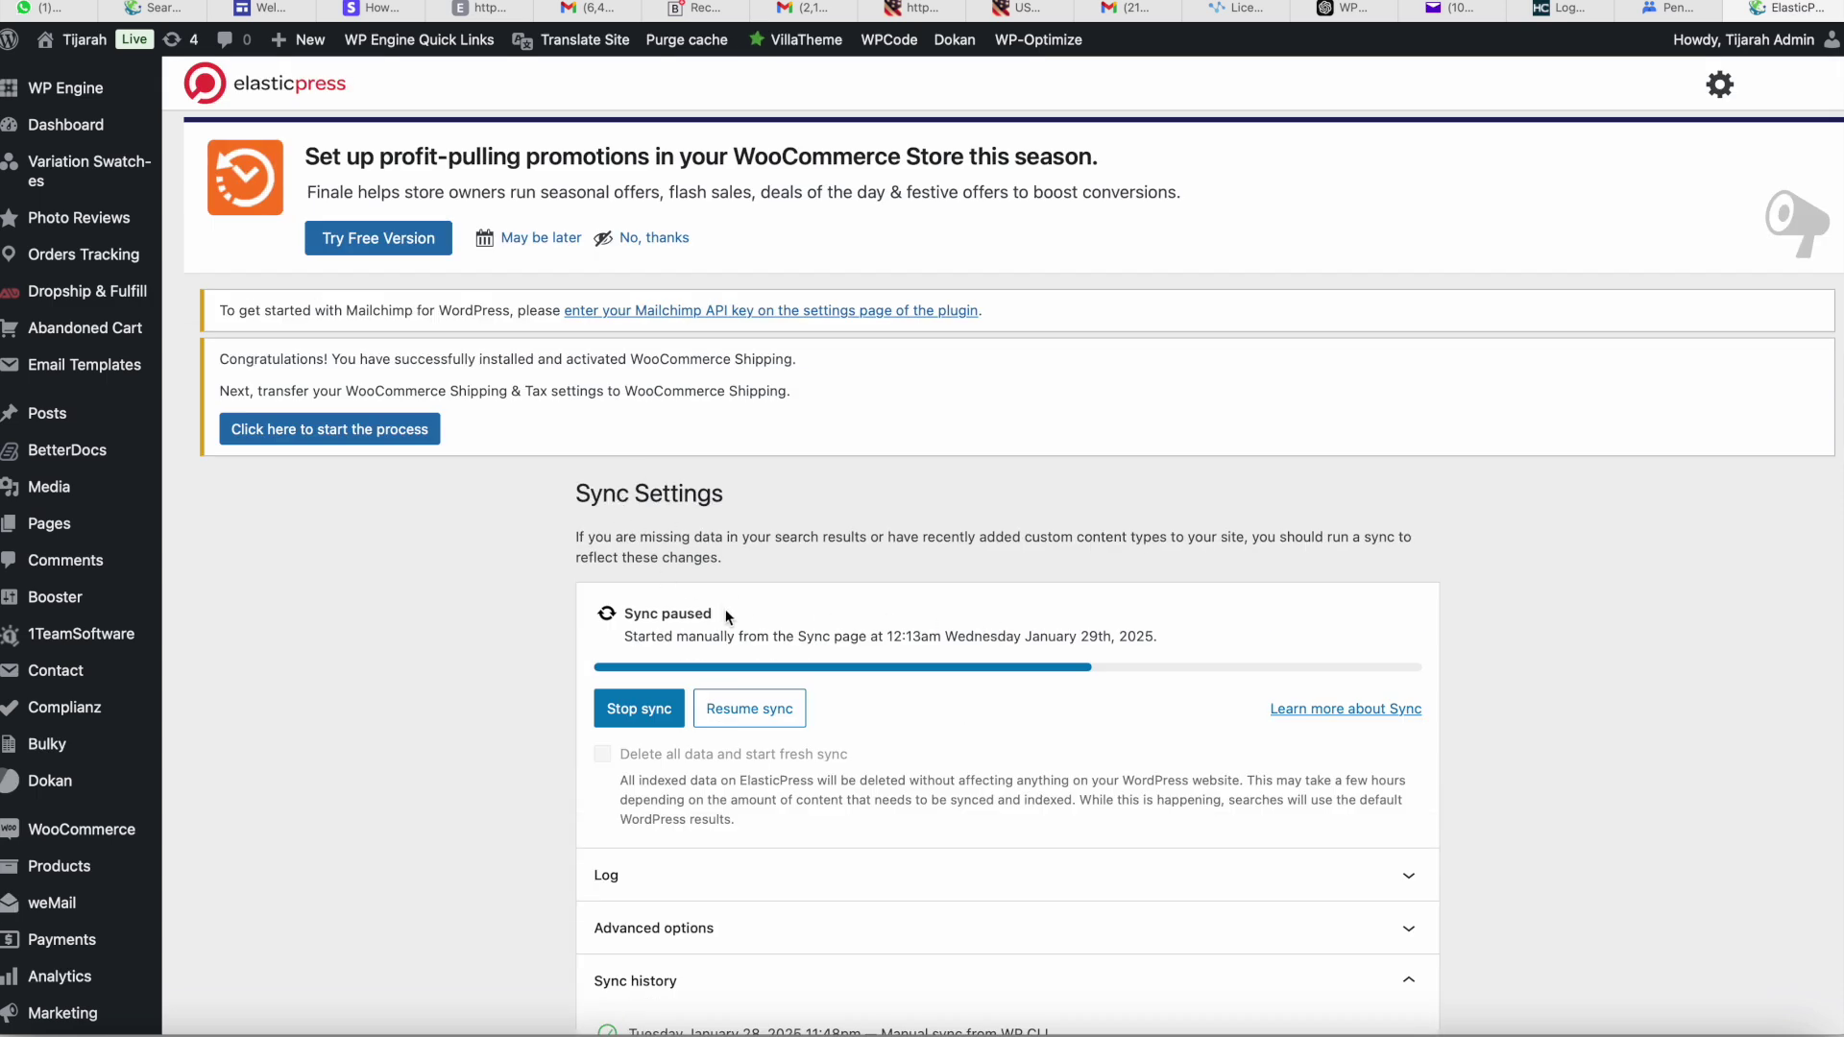
Check the sync's status and start time, resume the paused sync and expand its log
drag(727, 616, 614, 616)
drag(624, 636, 1153, 636)
click(446, 786)
click(748, 715)
click(653, 876)
scroll(652, 884, down, 3)
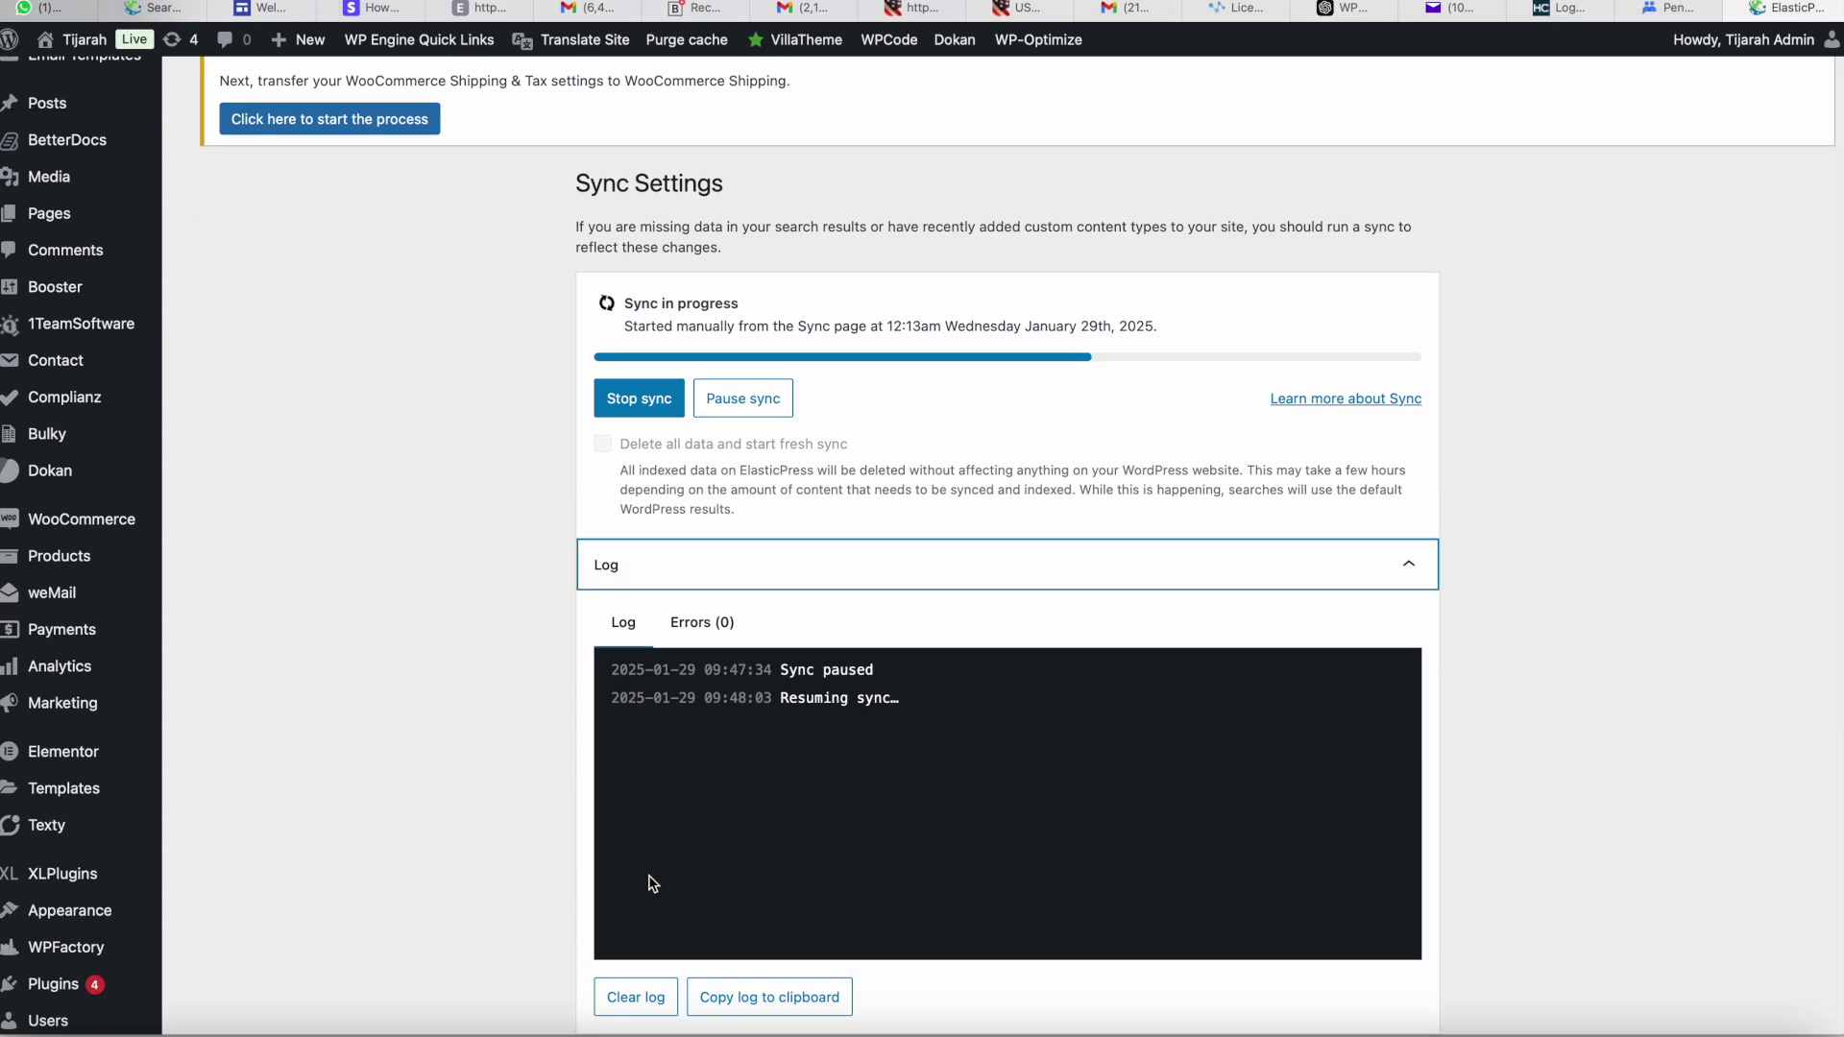
Switch to the Clock app's stopwatch and time the running sync until it ends
key(super+Tab)
key(super+Tab)
key(super+Tab)
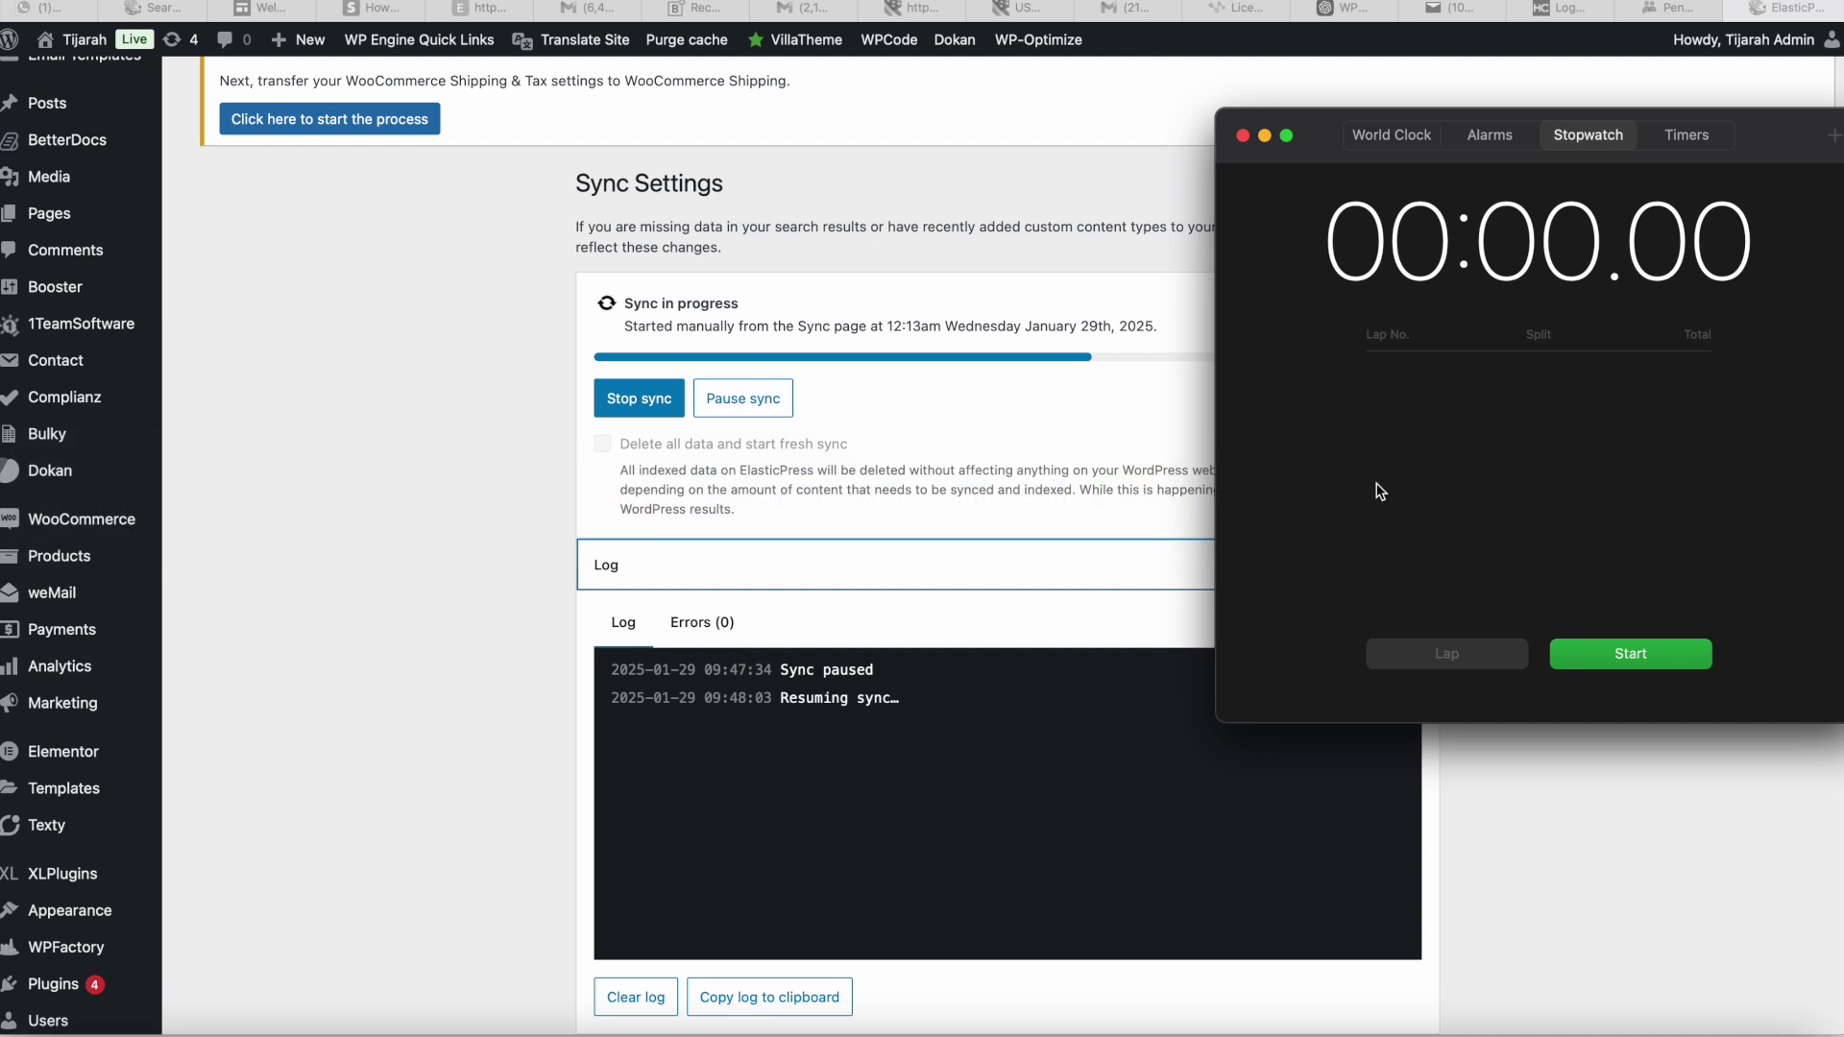
click(1644, 658)
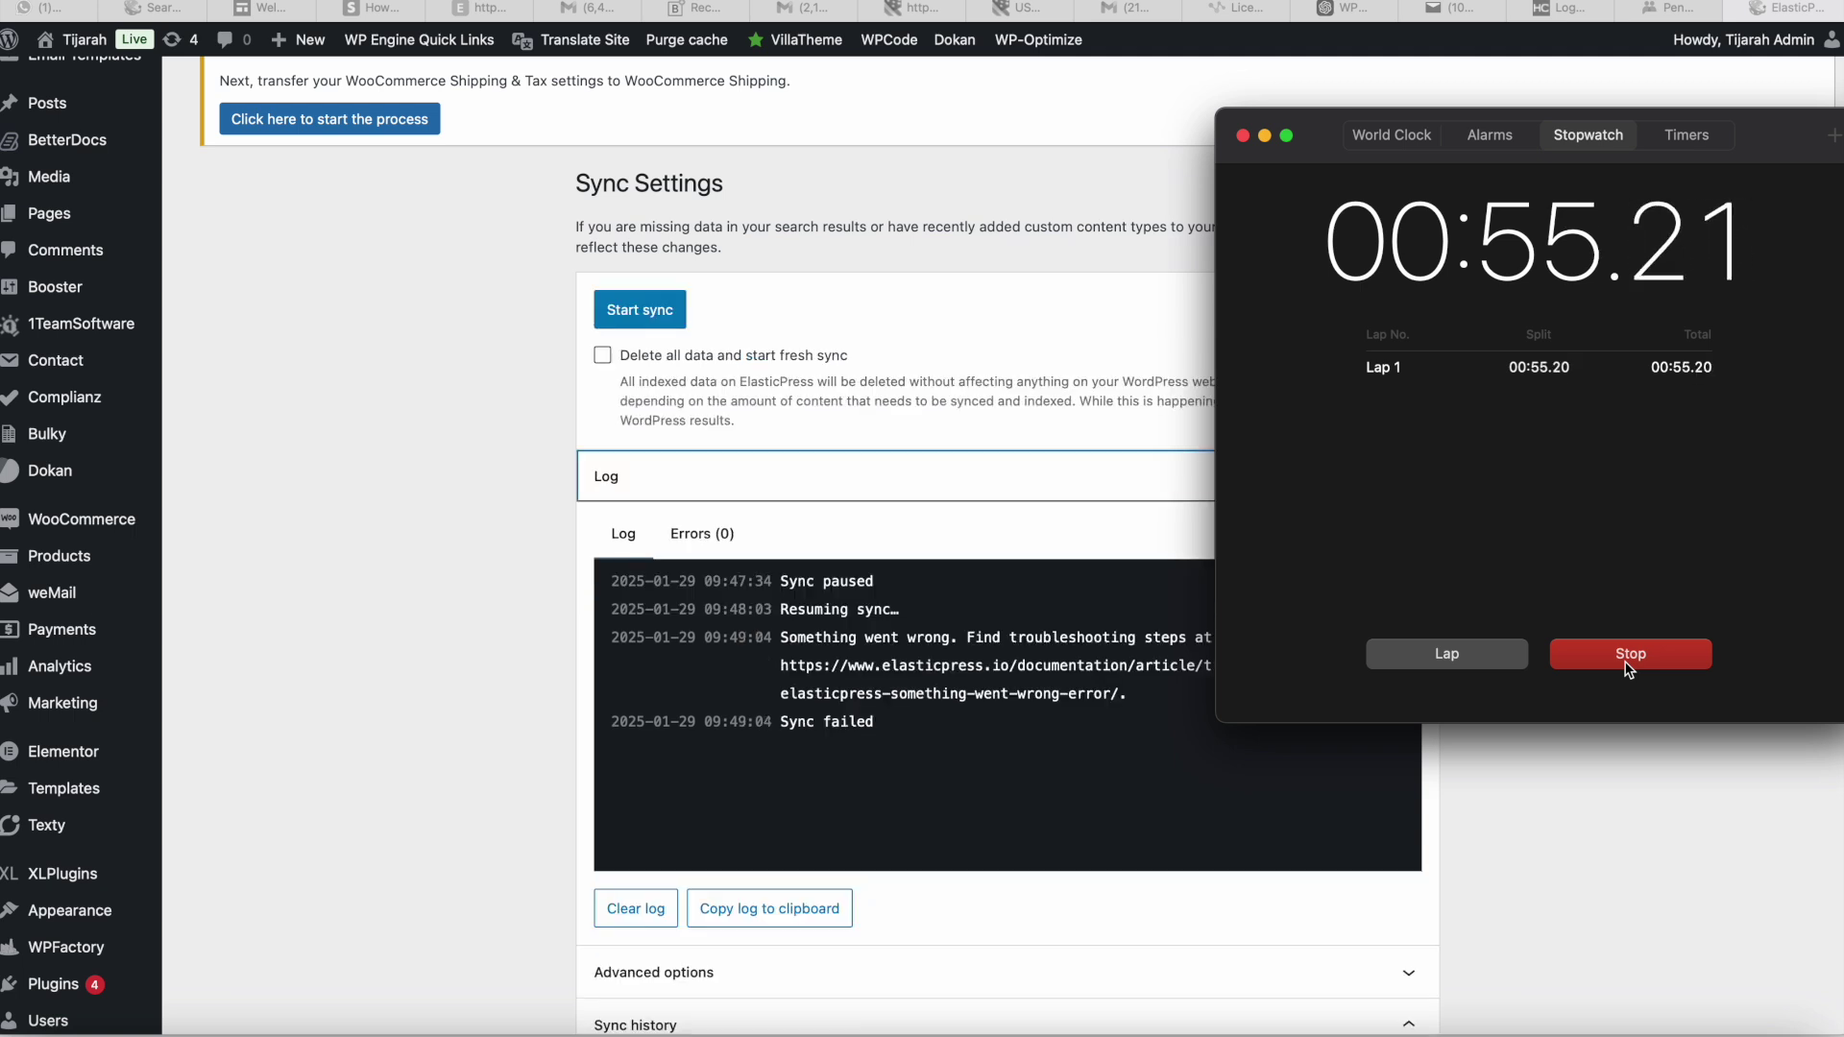
click(1630, 663)
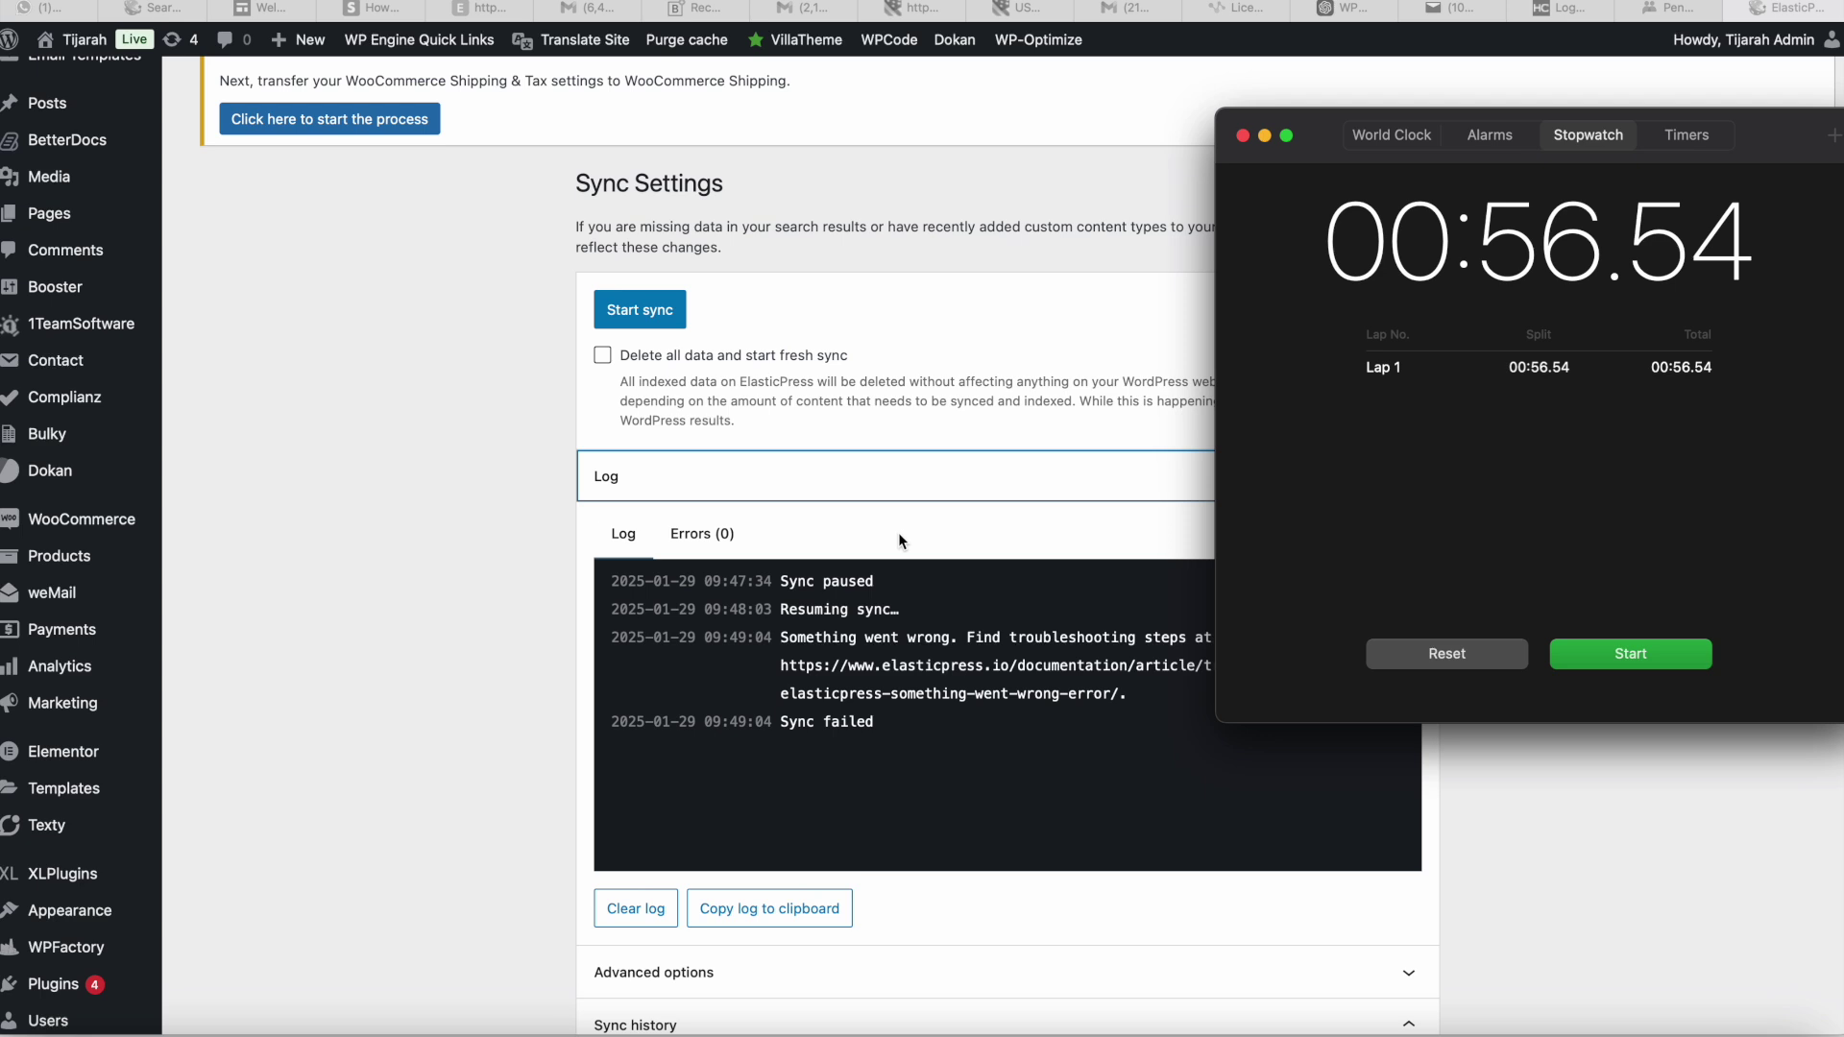
Review the sync log and history, and open the ElasticPress settings
scroll(891, 787, down, 3)
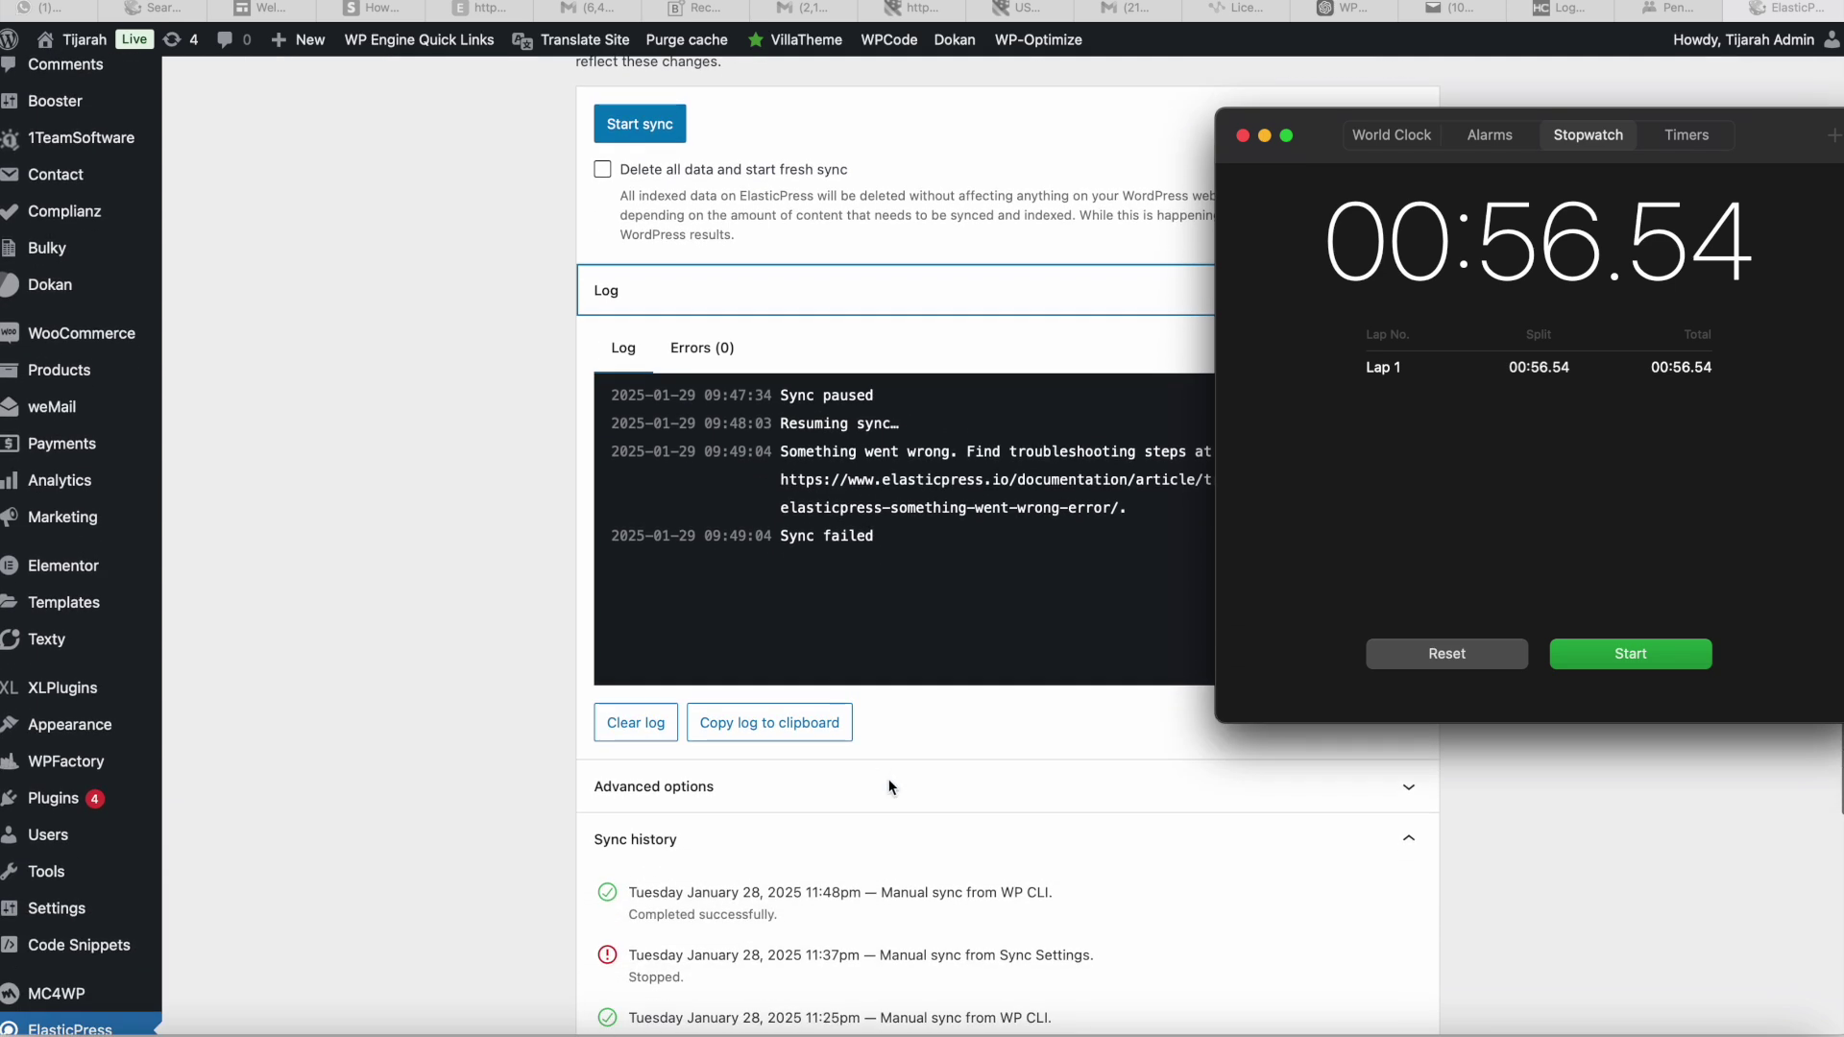
scroll(892, 788, up, 2)
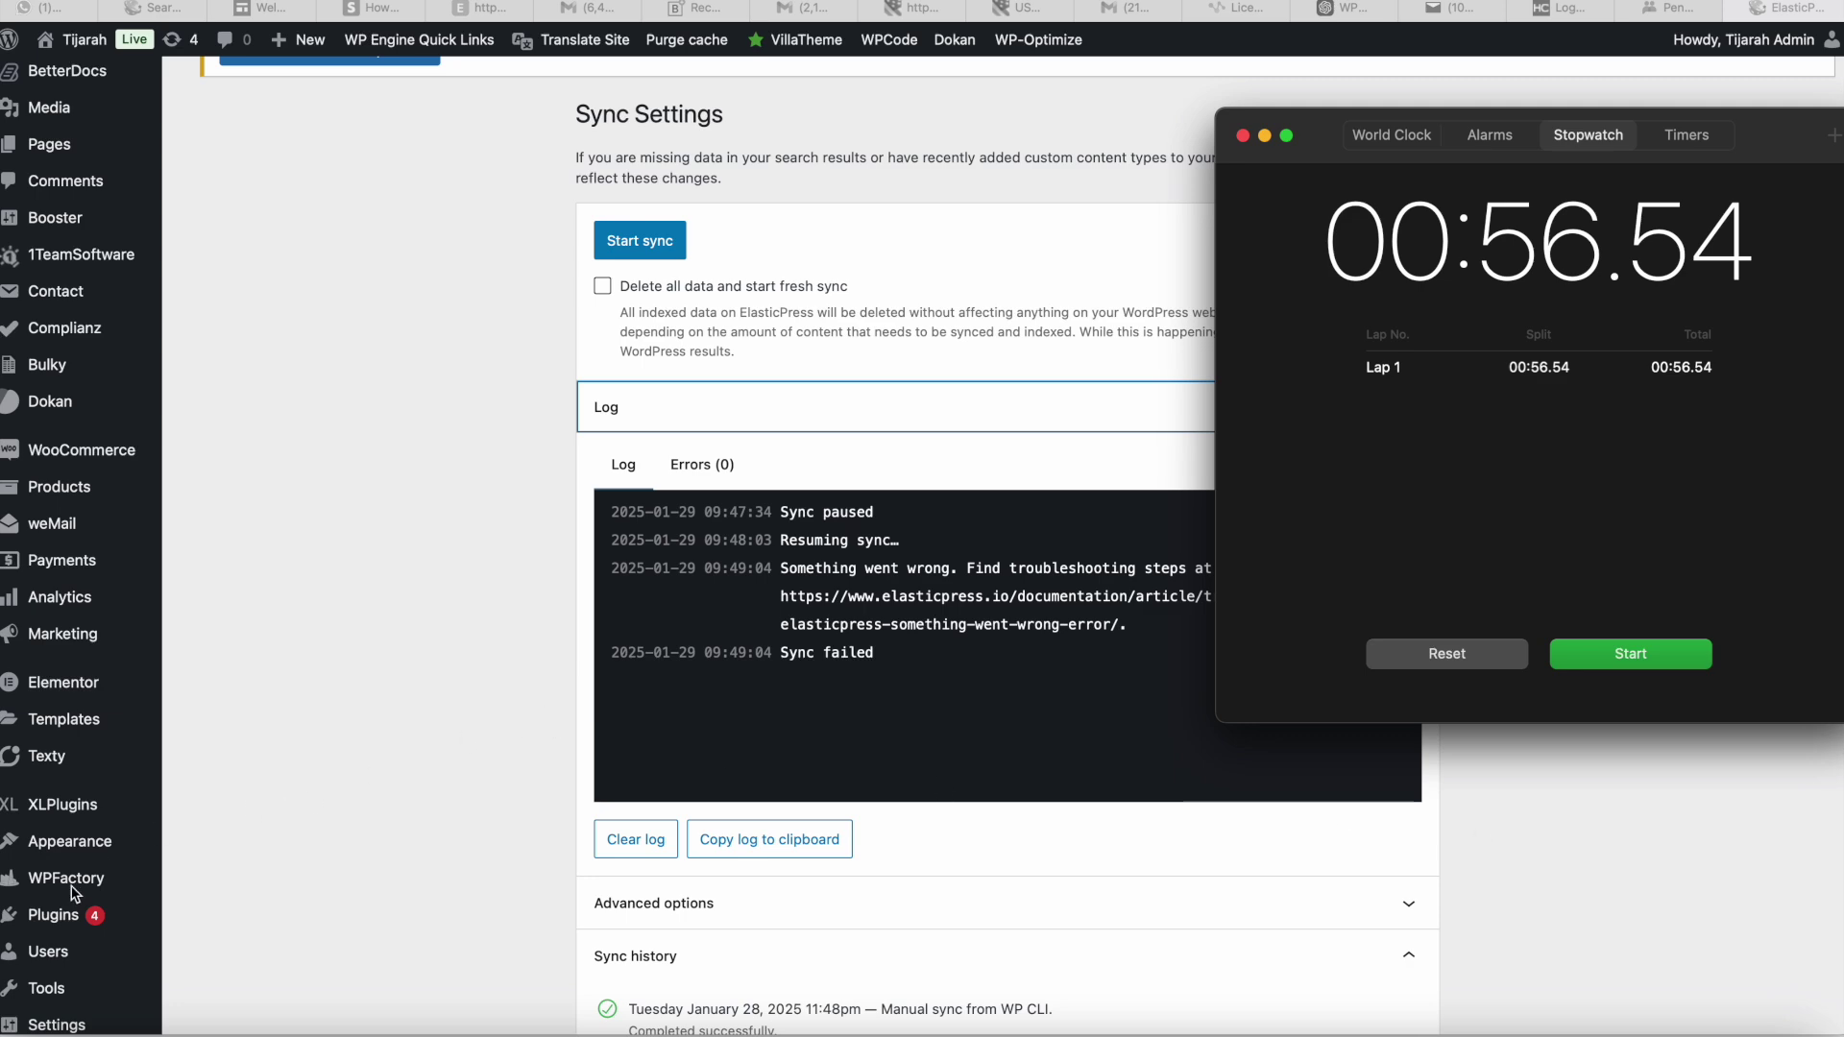
scroll(72, 893, down, 5)
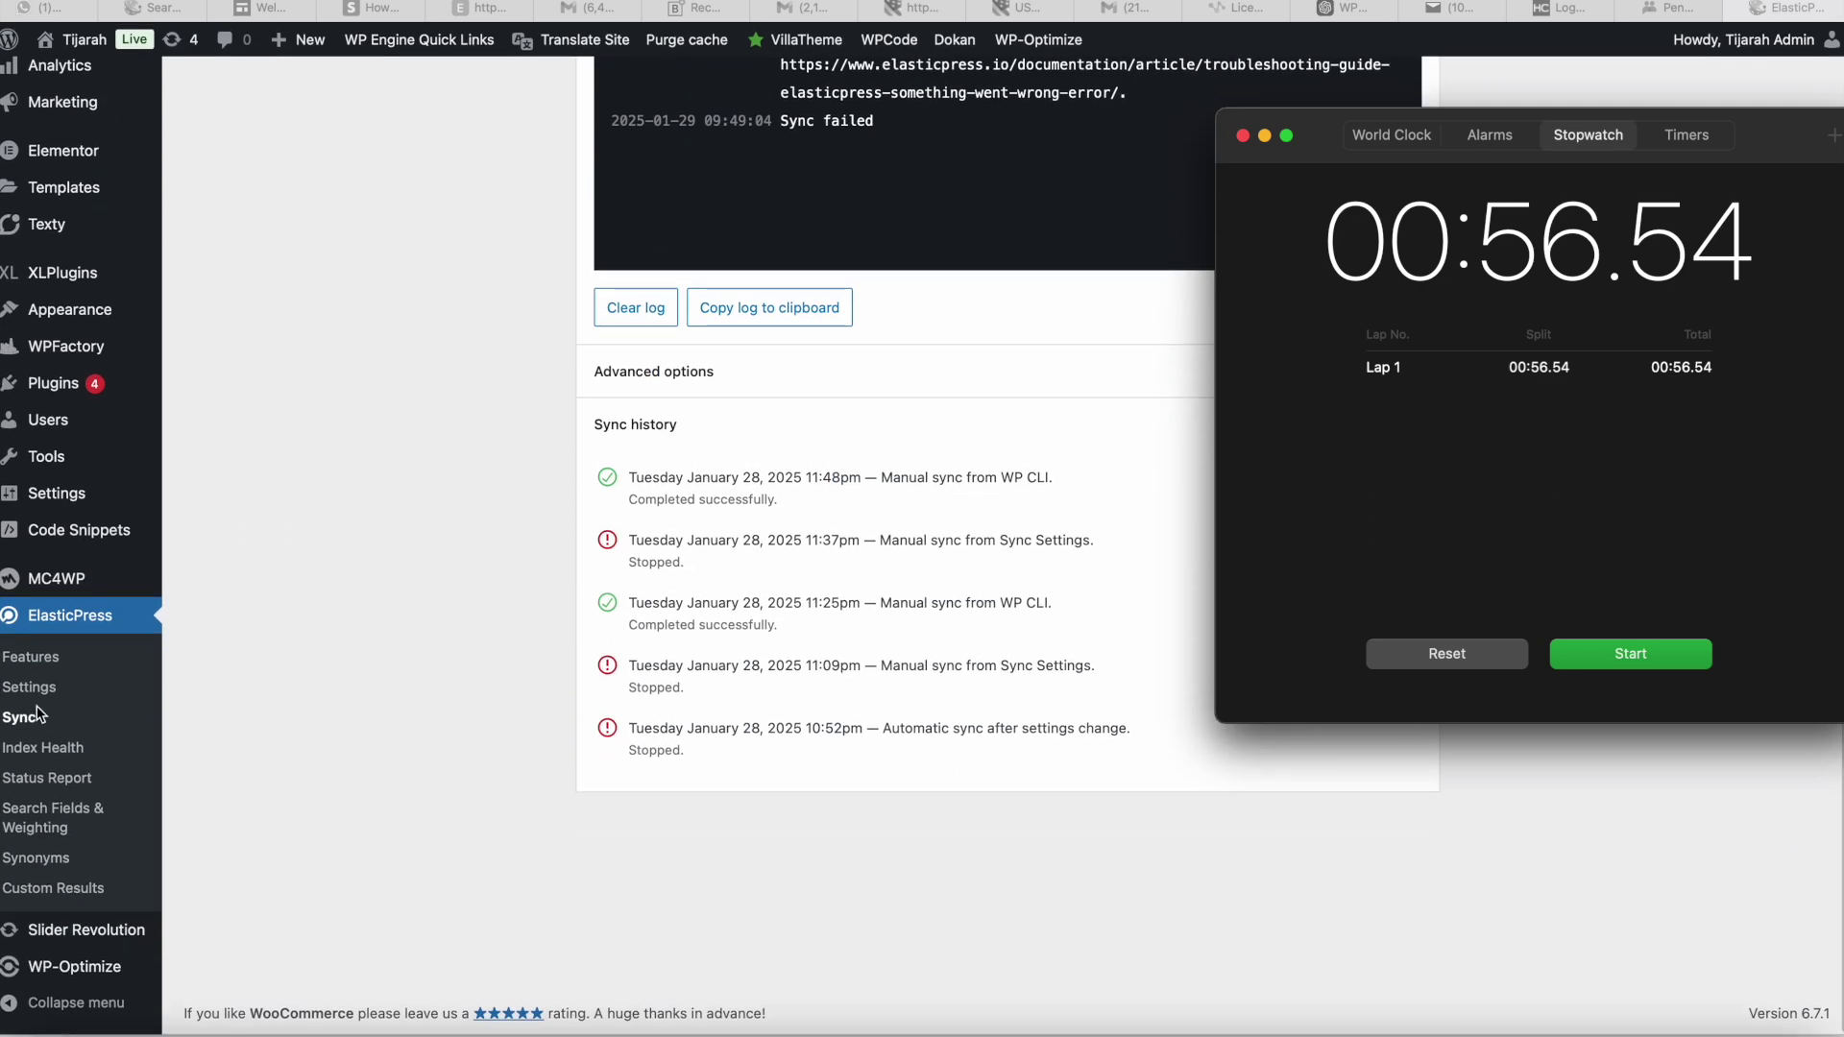
click(37, 700)
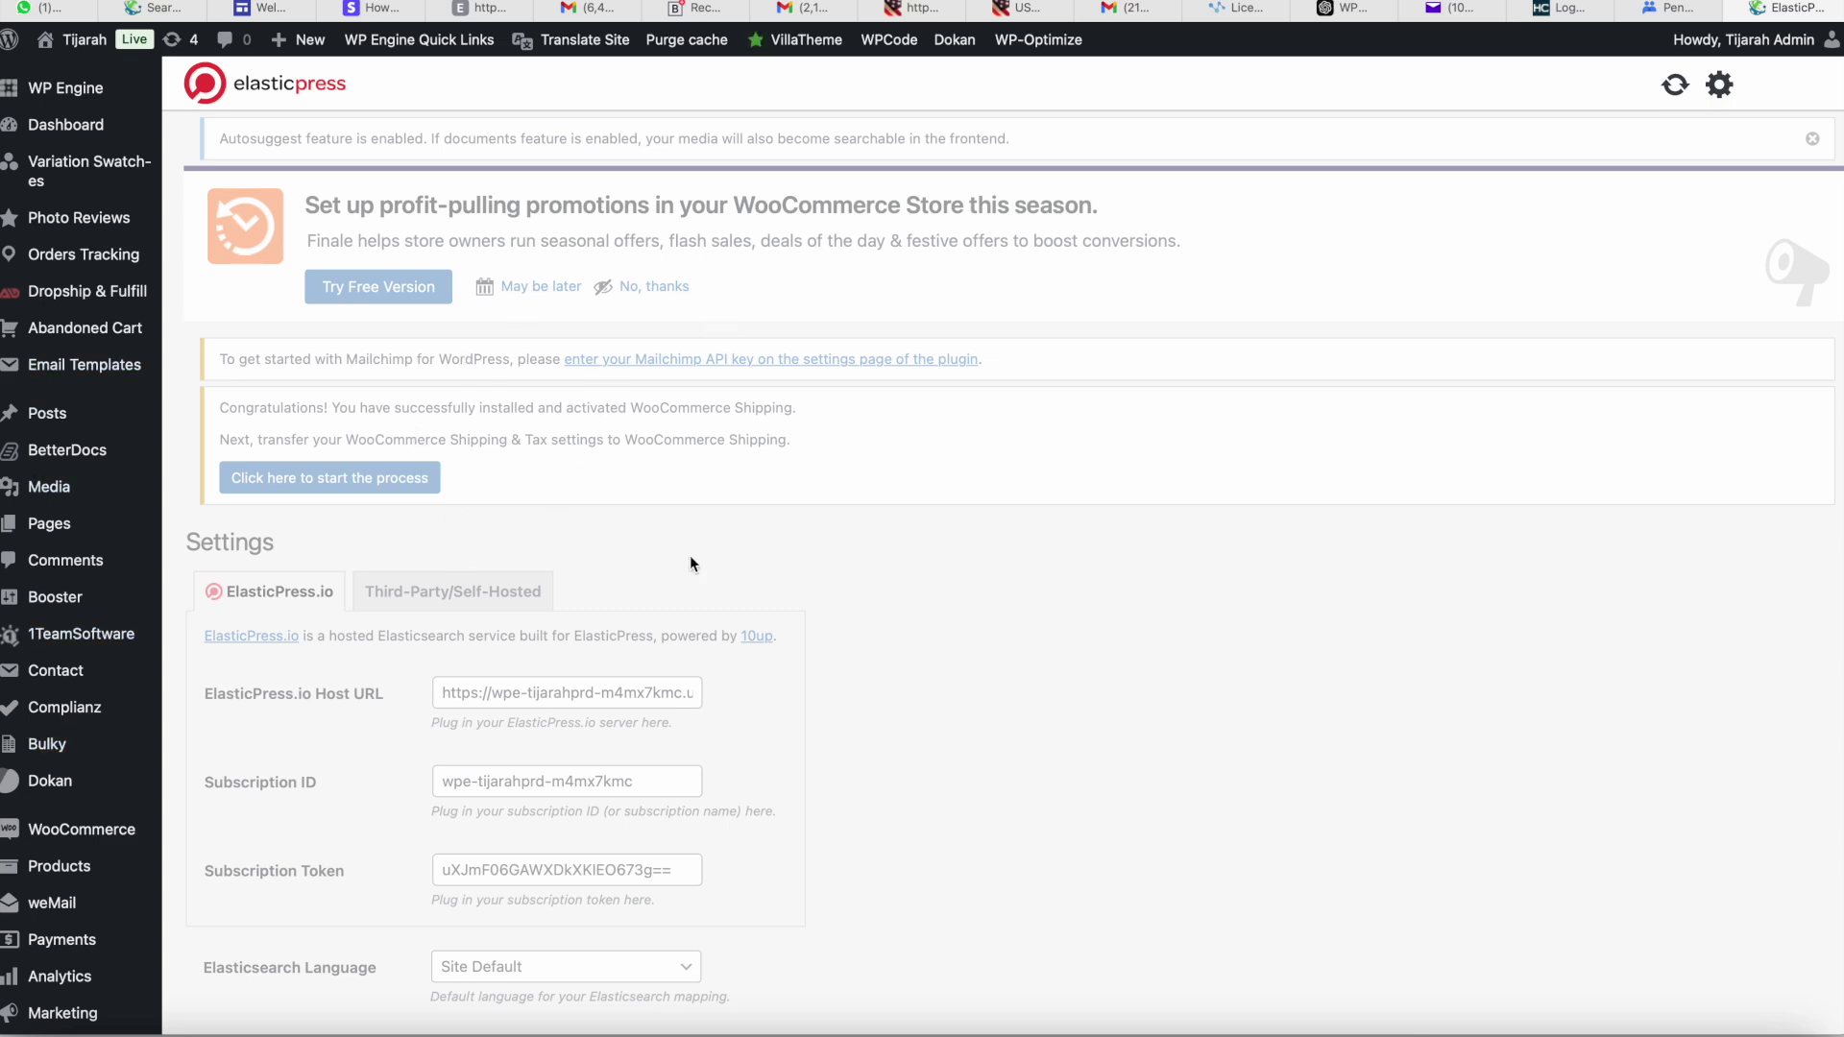
Examine the ElasticPress.io connection, language and content items per index cycle settings
scroll(786, 586, down, 5)
scroll(787, 586, up, 5)
scroll(822, 535, down, 2)
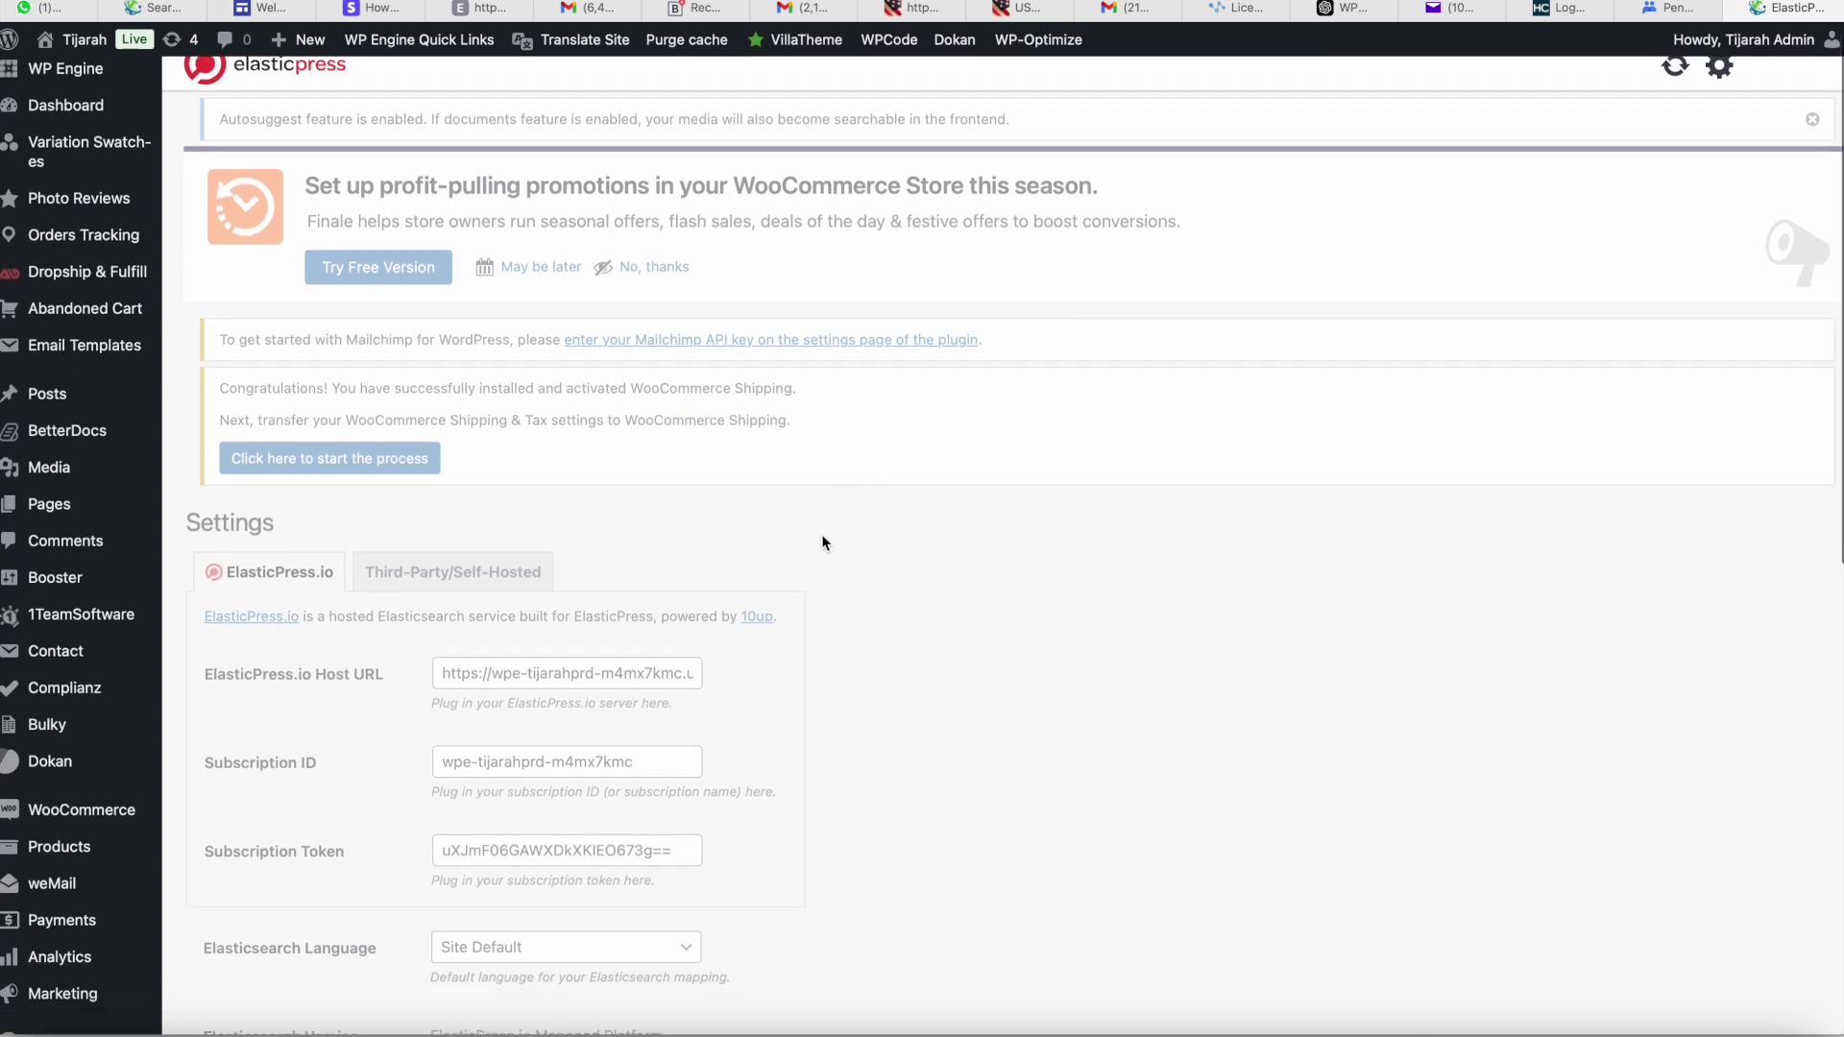
scroll(822, 541, down, 3)
scroll(822, 541, up, 3)
scroll(821, 534, up, 2)
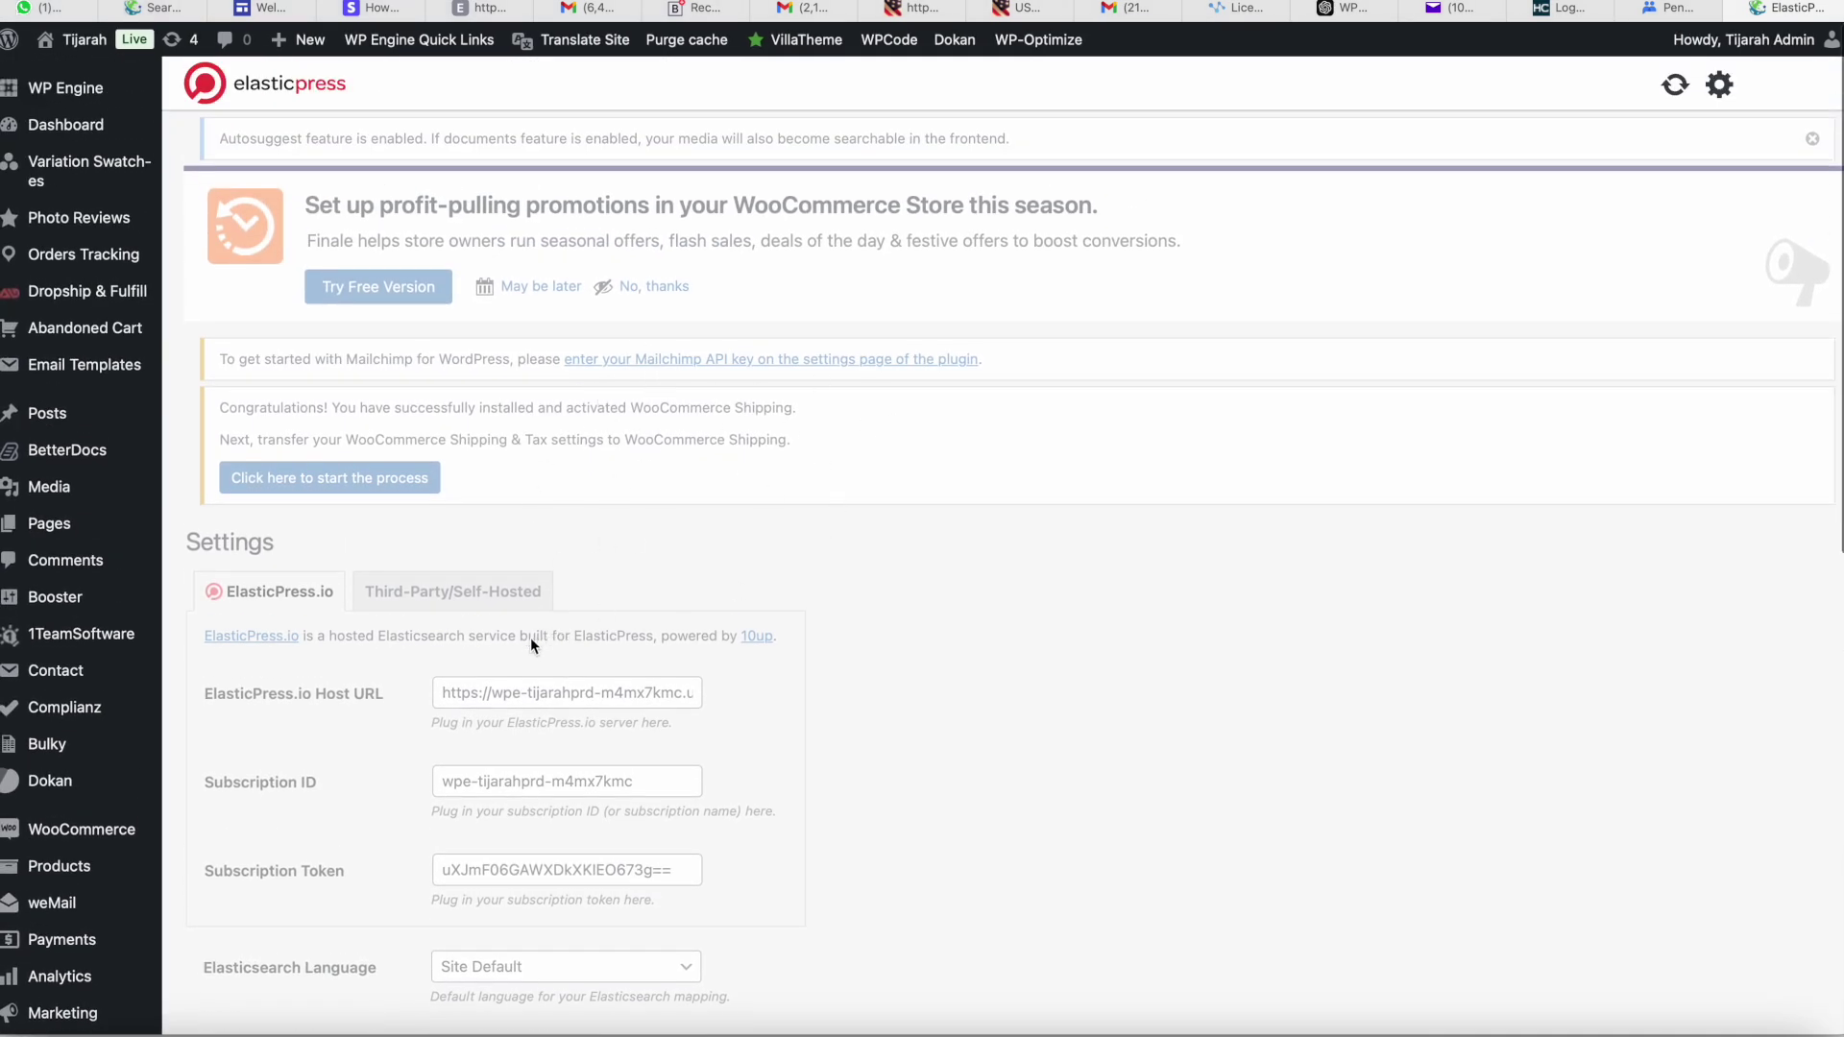
scroll(530, 636, down, 5)
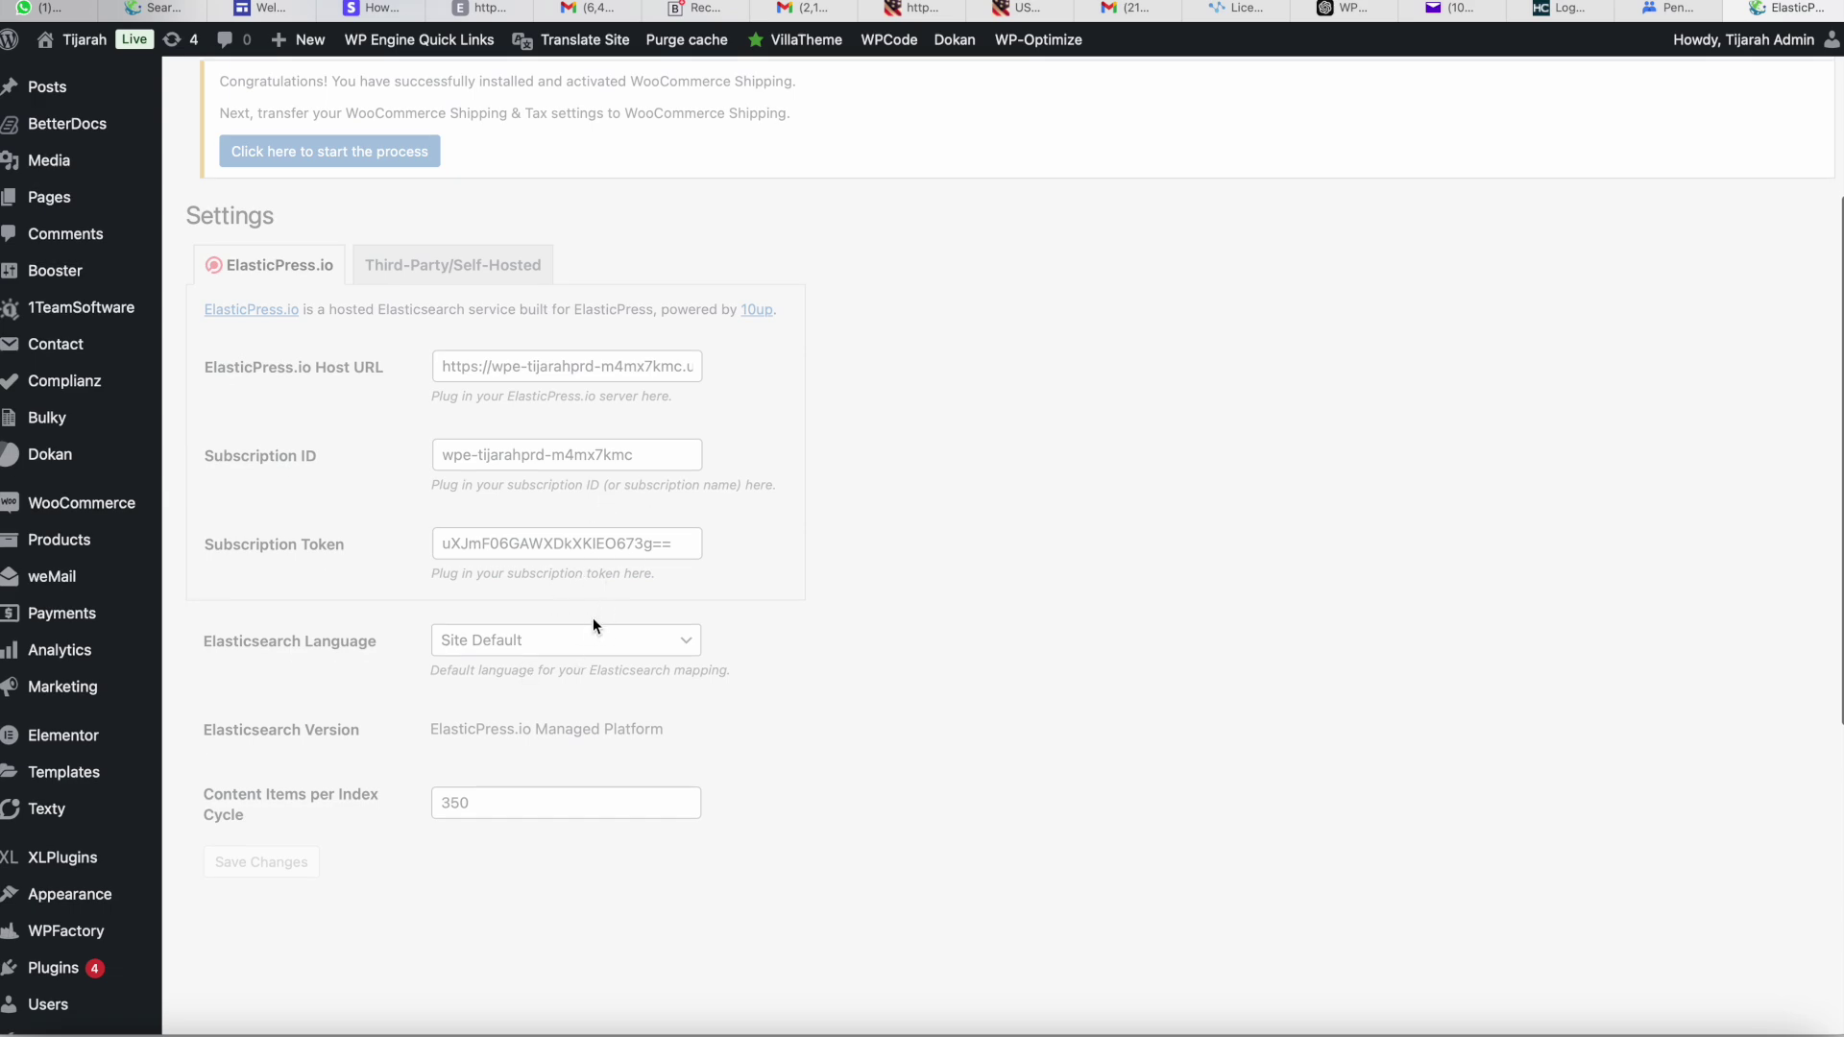
scroll(592, 625, down, 7)
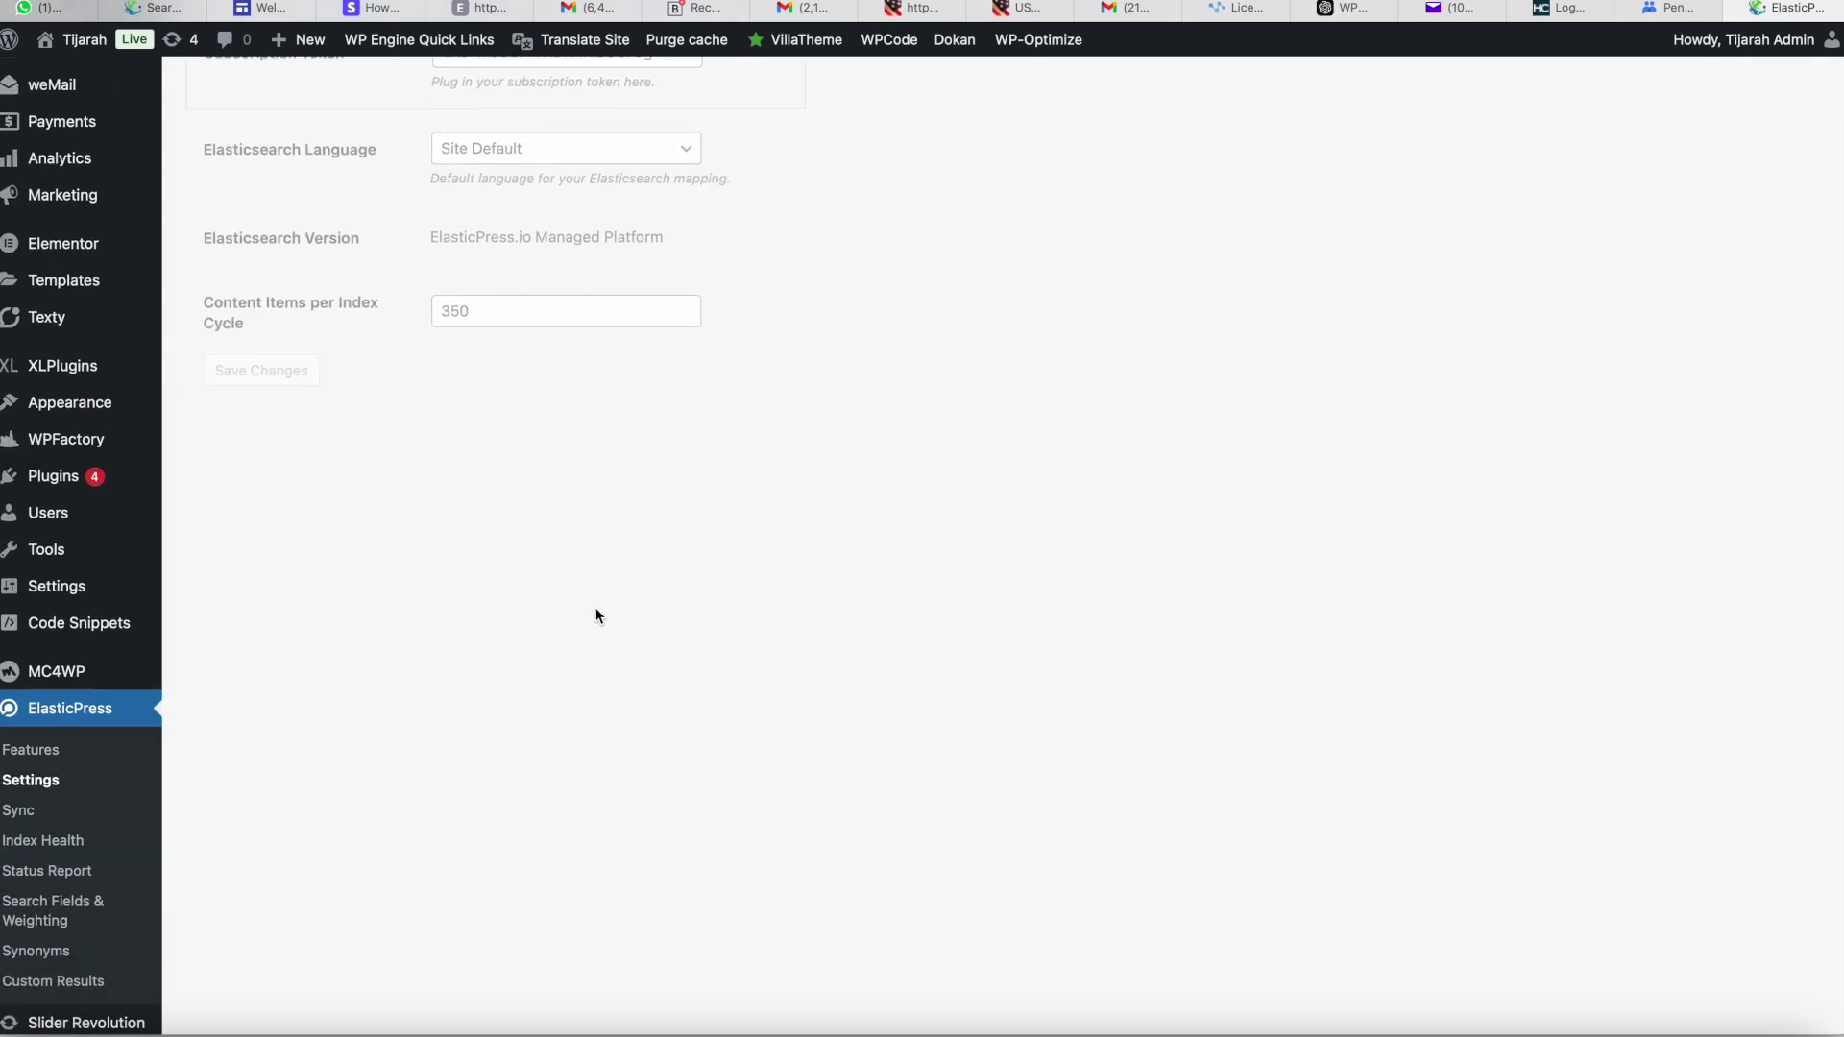
Return to the ElasticPress sync page, resume the paused sync again and expand its log
click(20, 811)
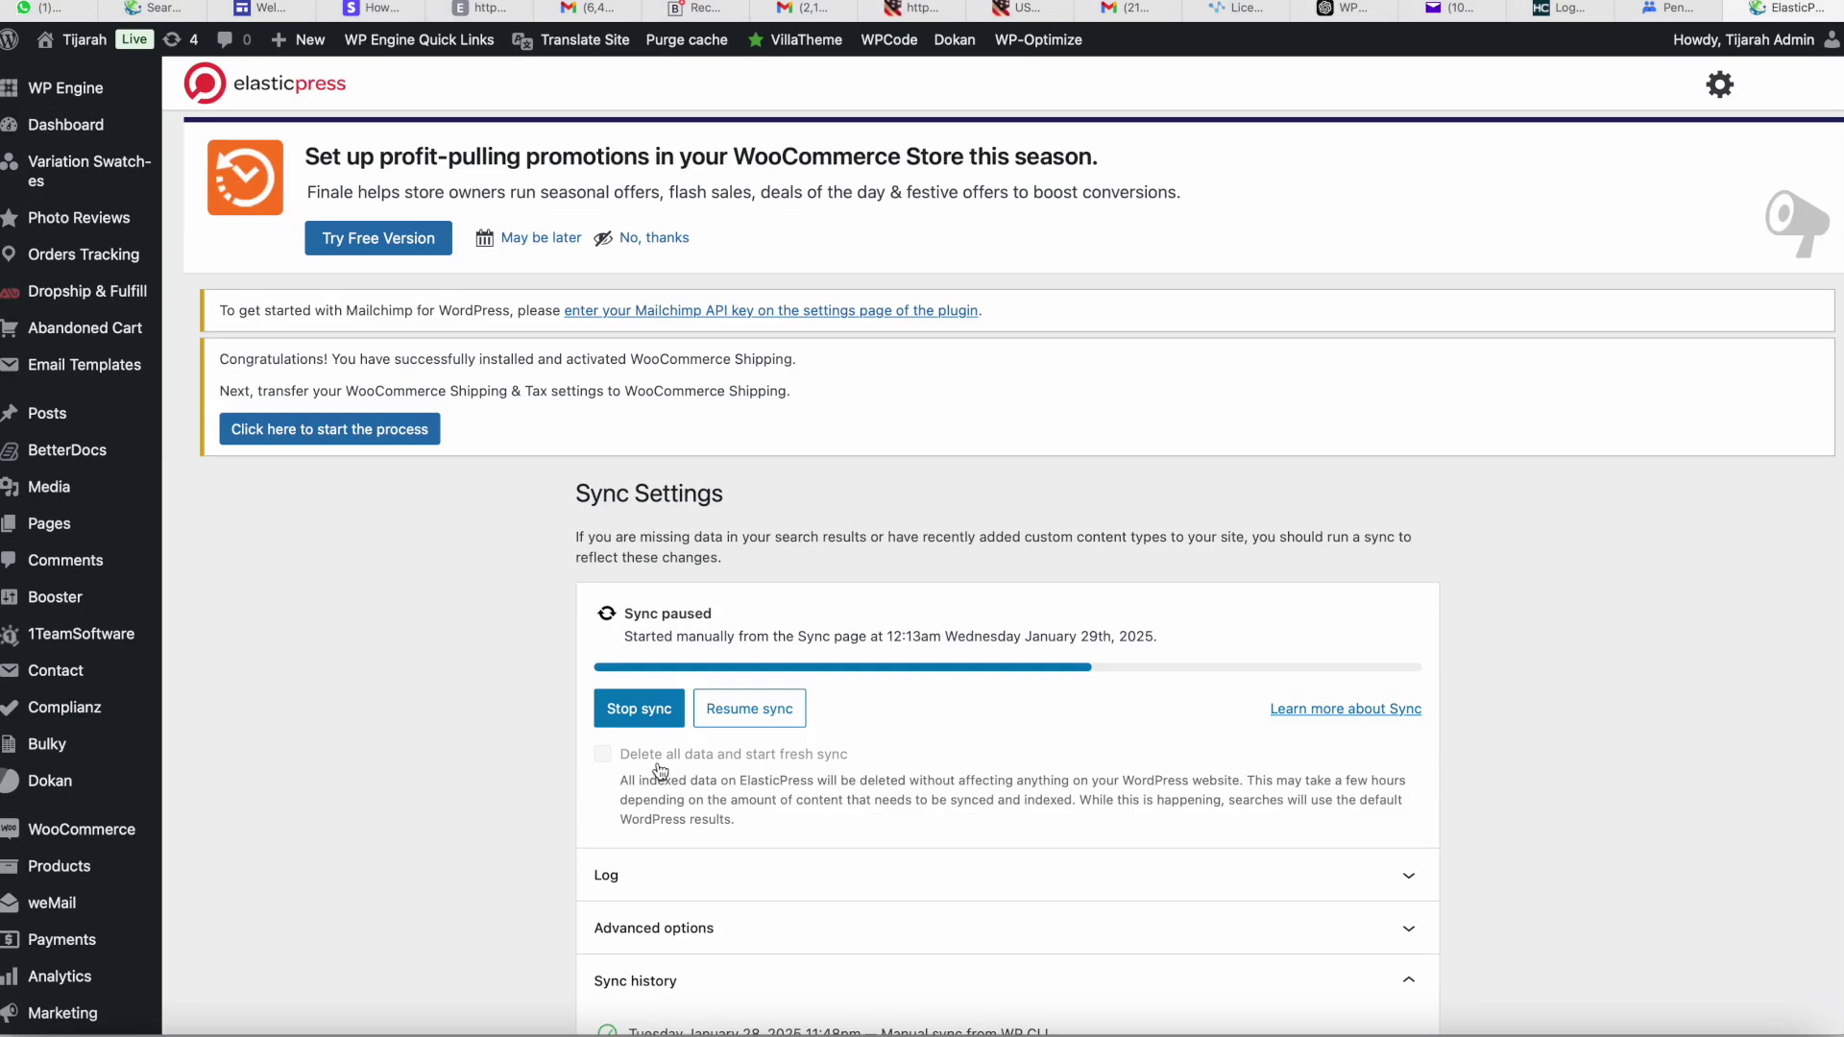
drag(747, 619, 627, 613)
scroll(942, 683, down, 2)
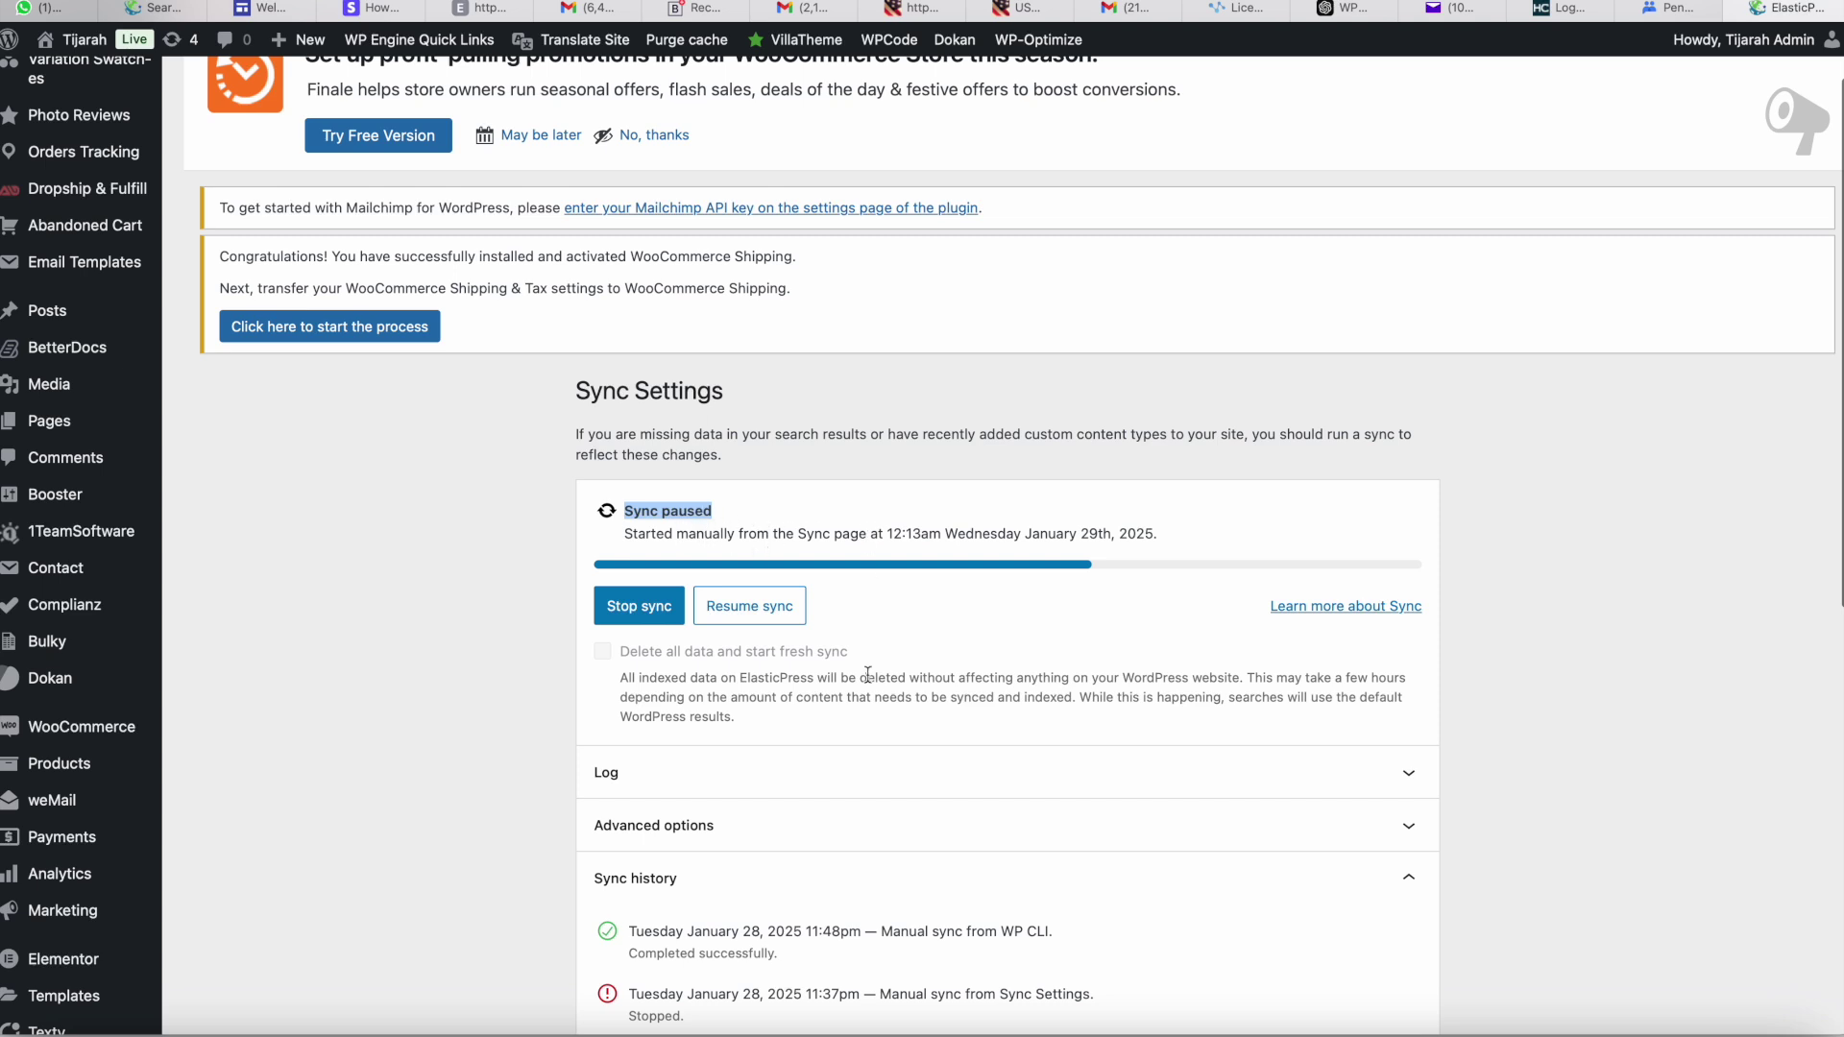
scroll(848, 778, down, 1)
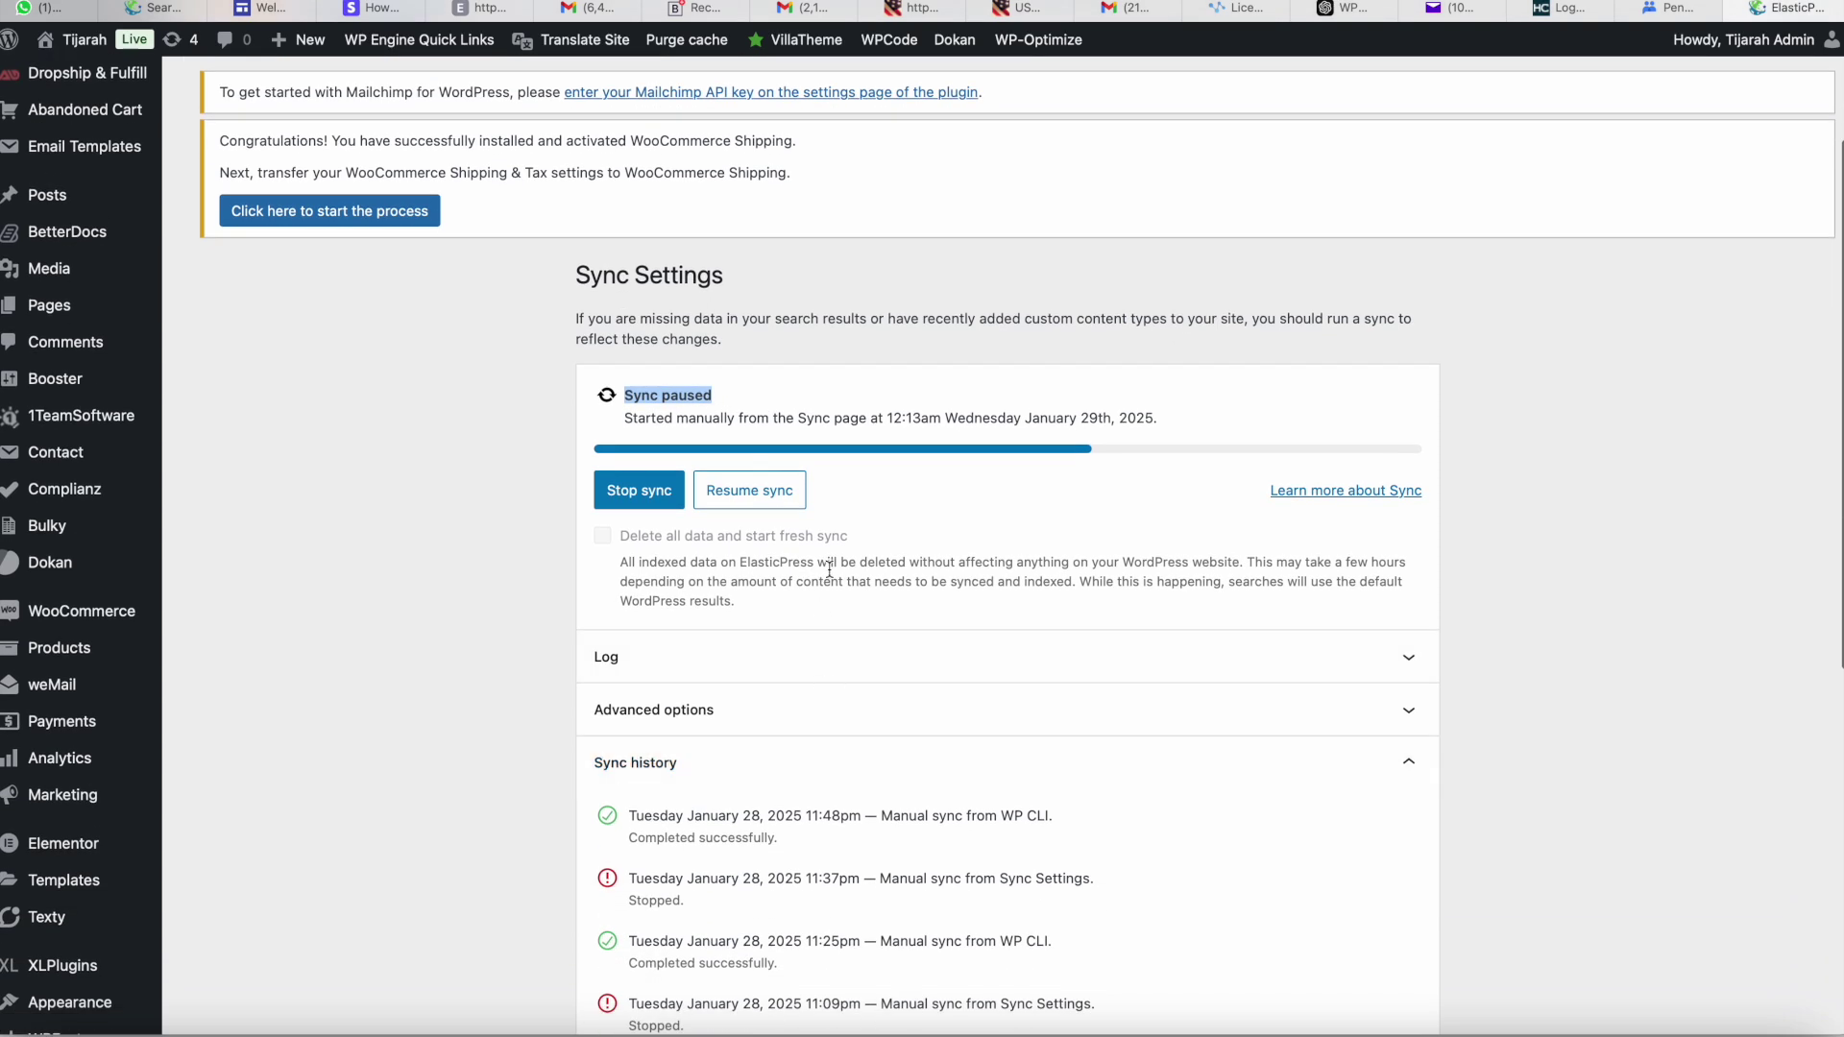
click(750, 496)
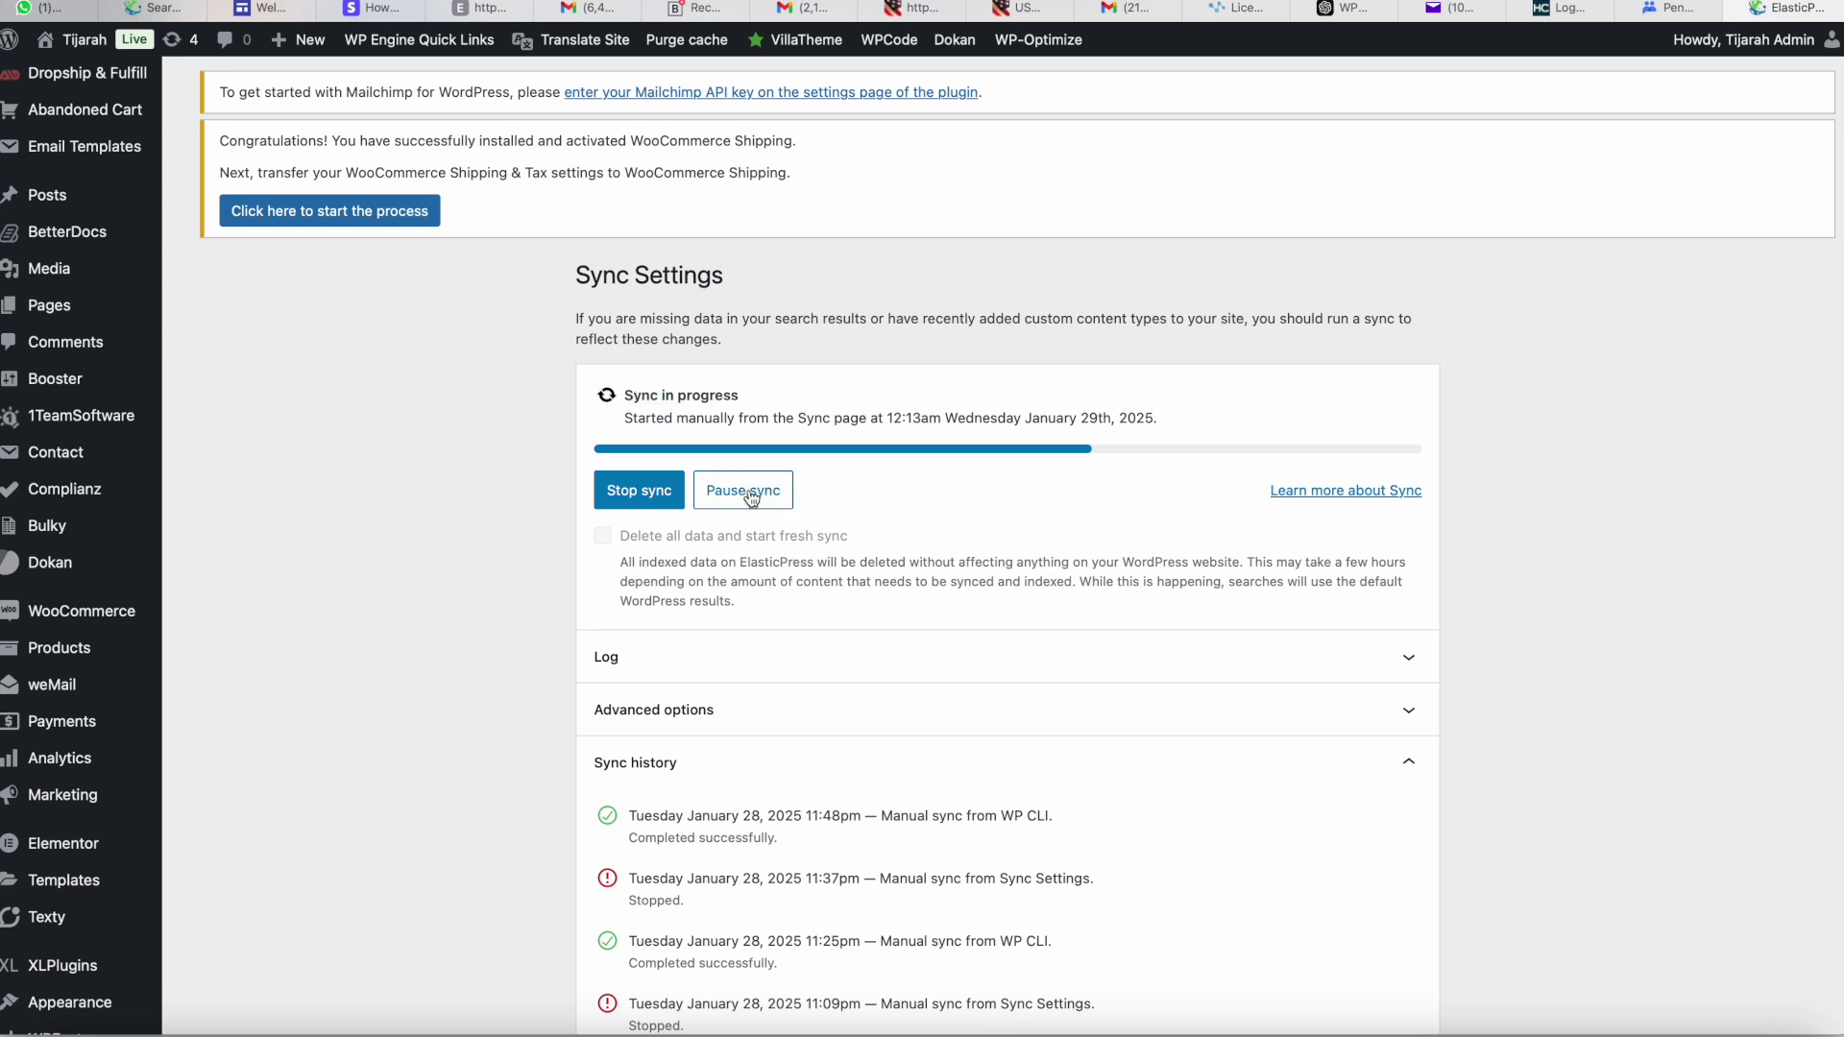
click(717, 659)
scroll(861, 659, down, 1)
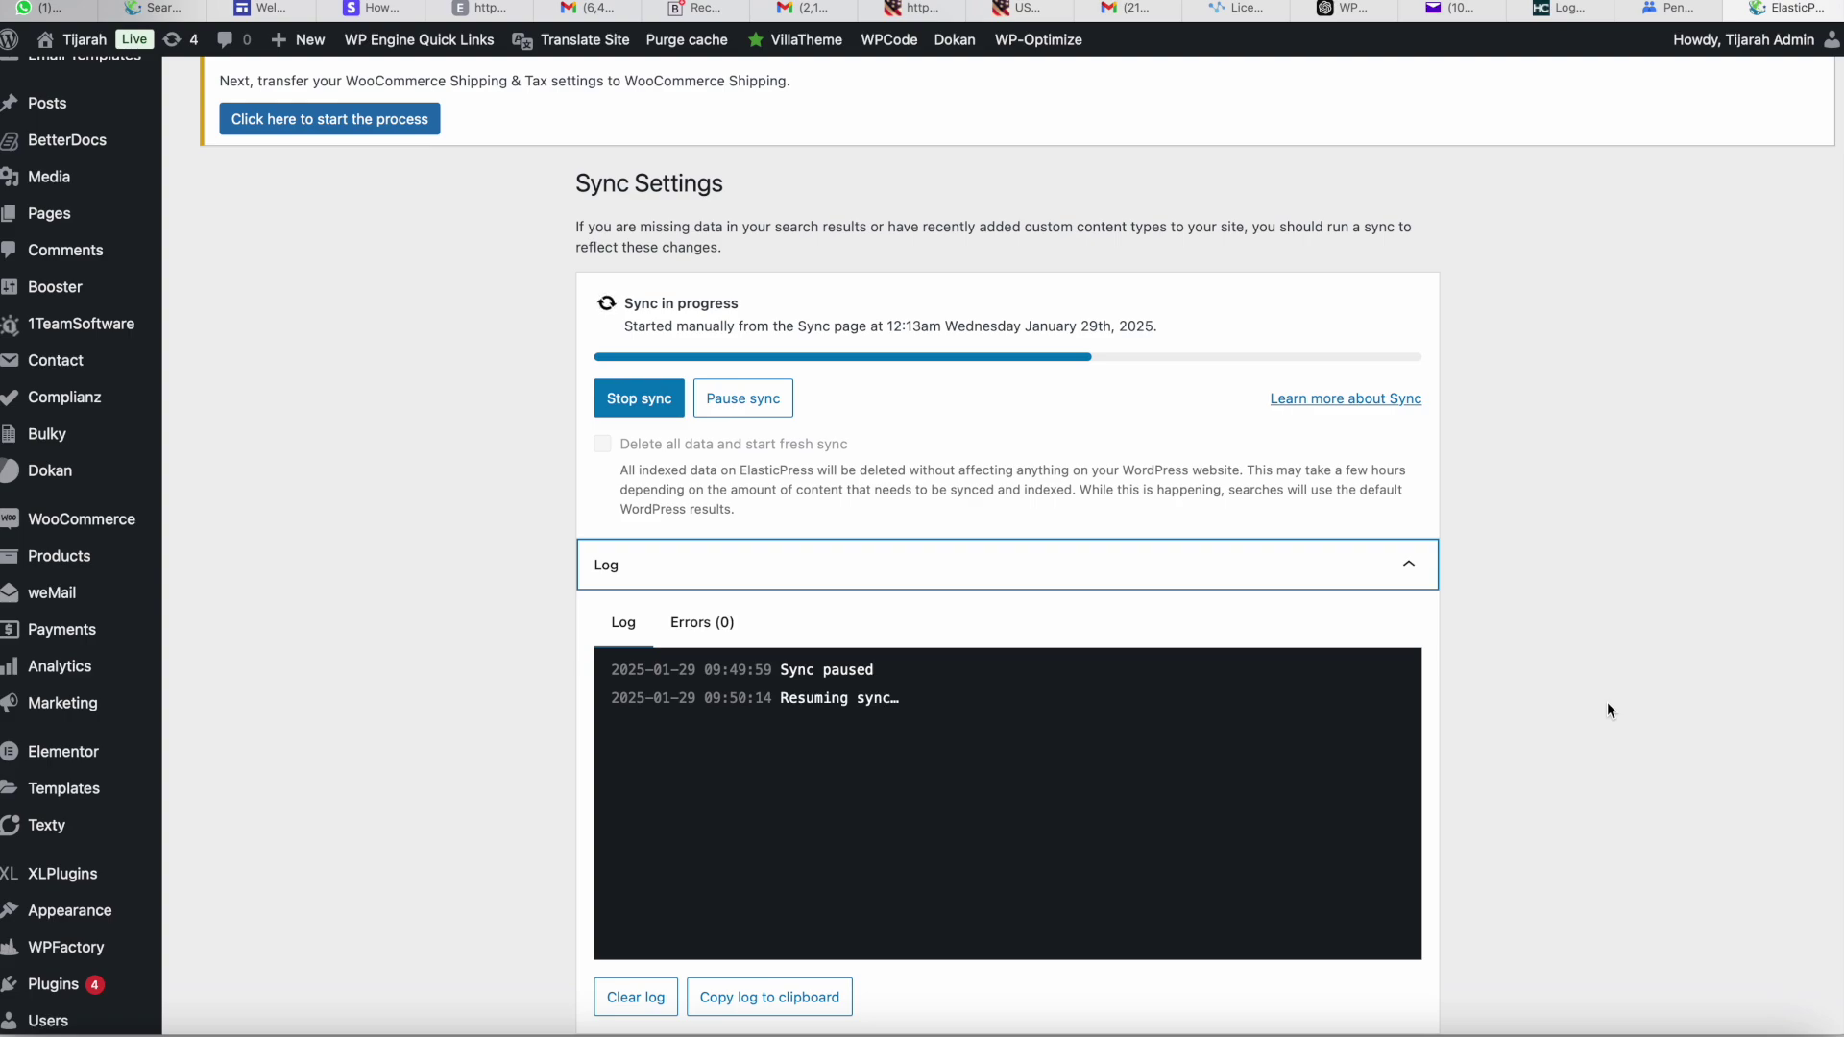
Switch to the Clock app's stopwatch, reset it and start timing the resumed sync
key(ctrl+Right)
key(ctrl+Left)
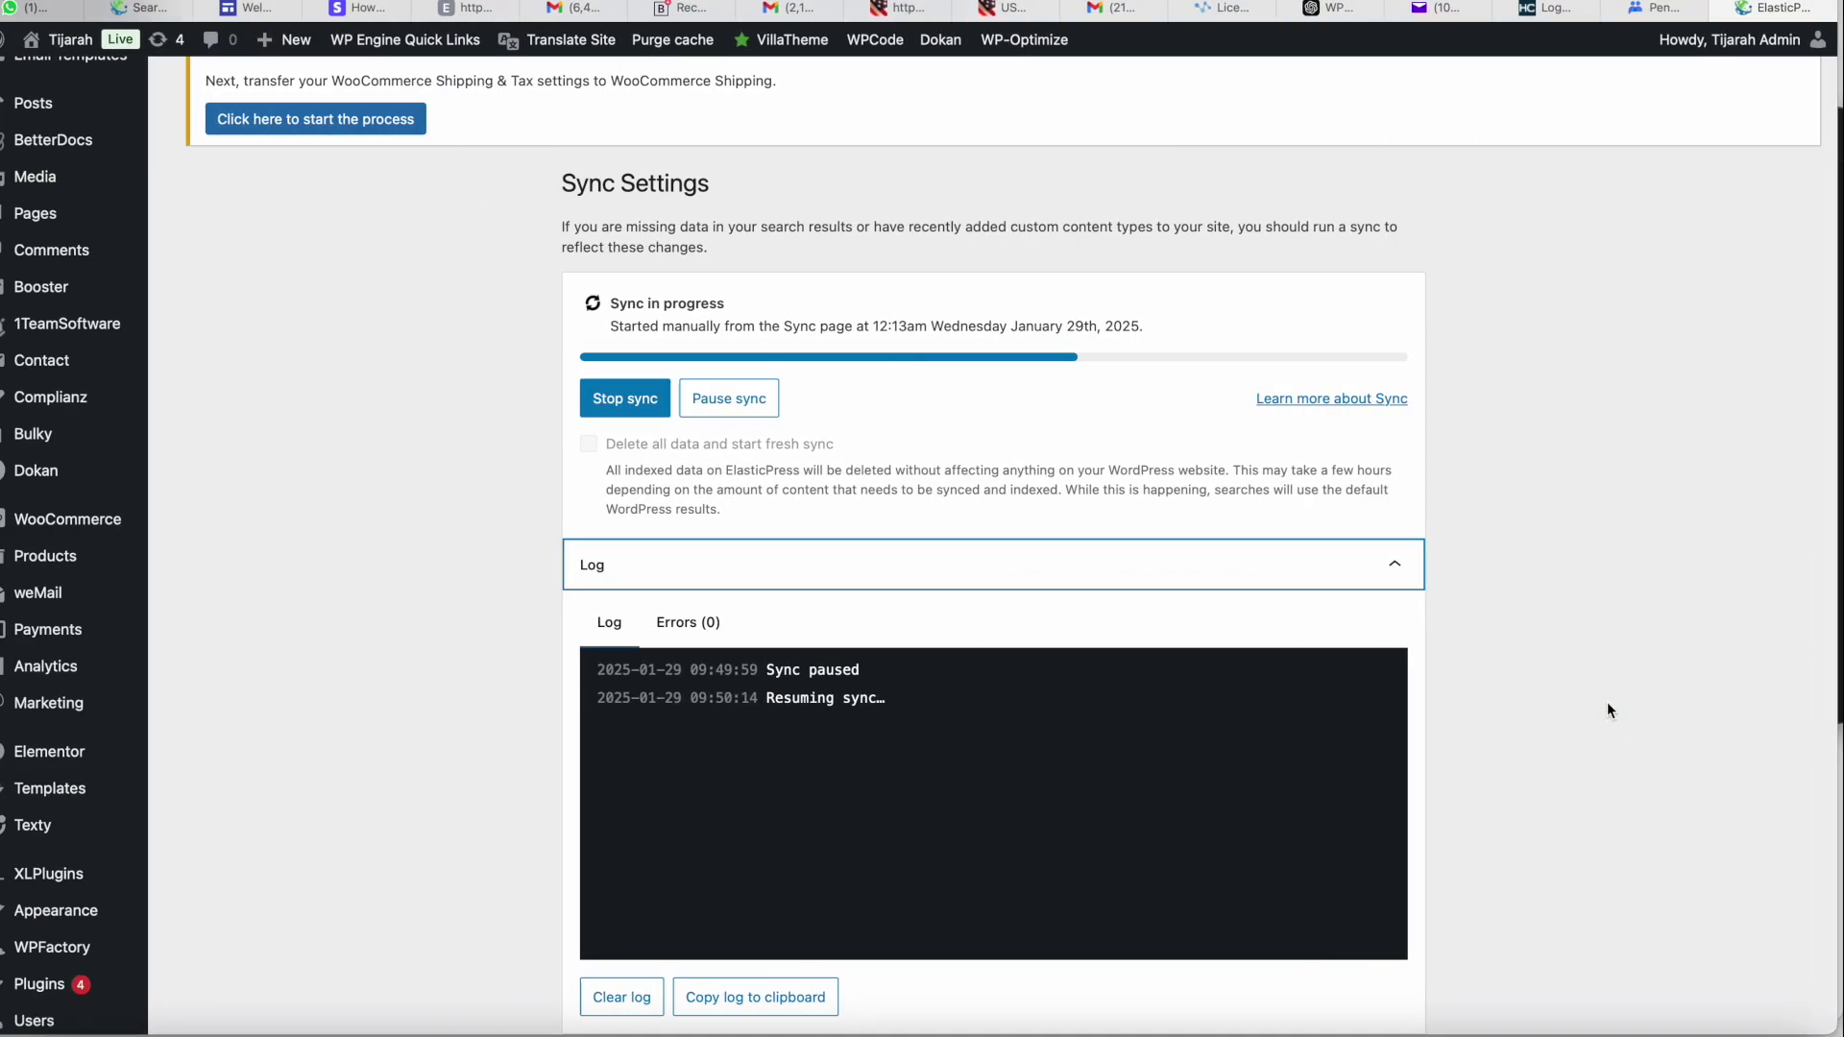
key(super+Tab)
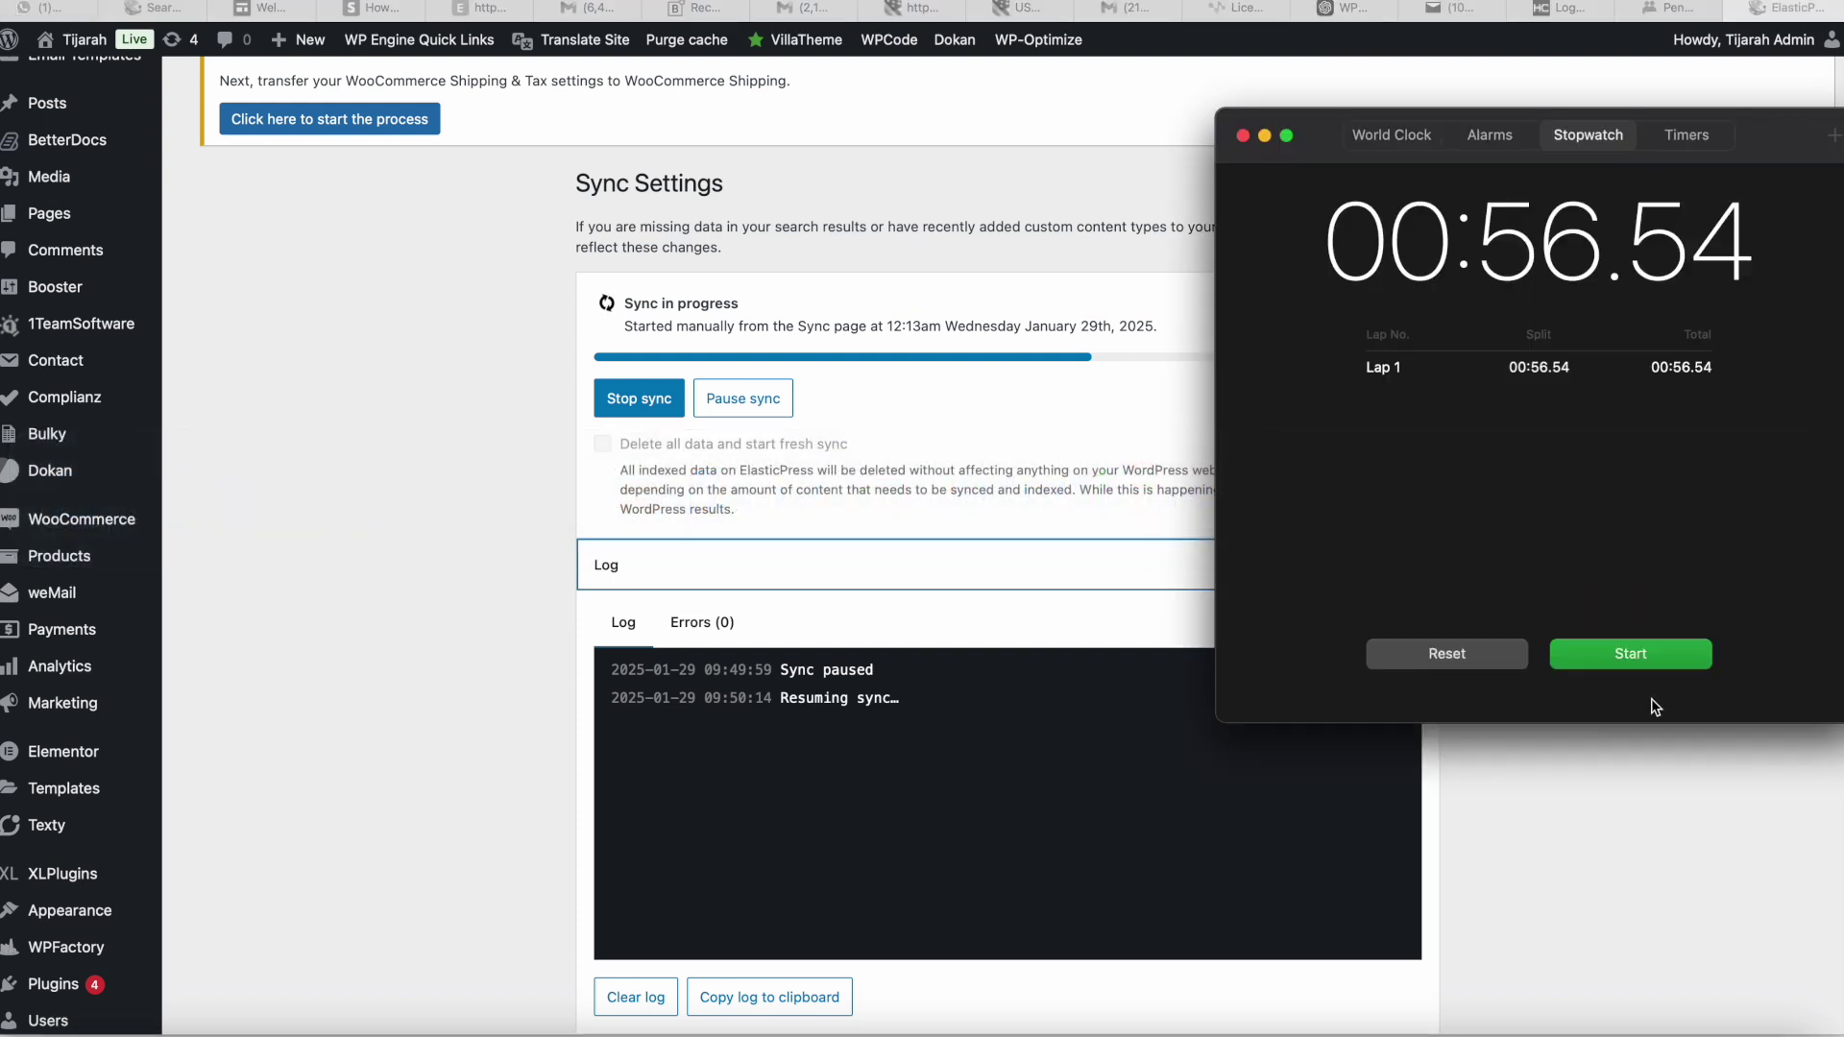
click(1491, 660)
click(1604, 653)
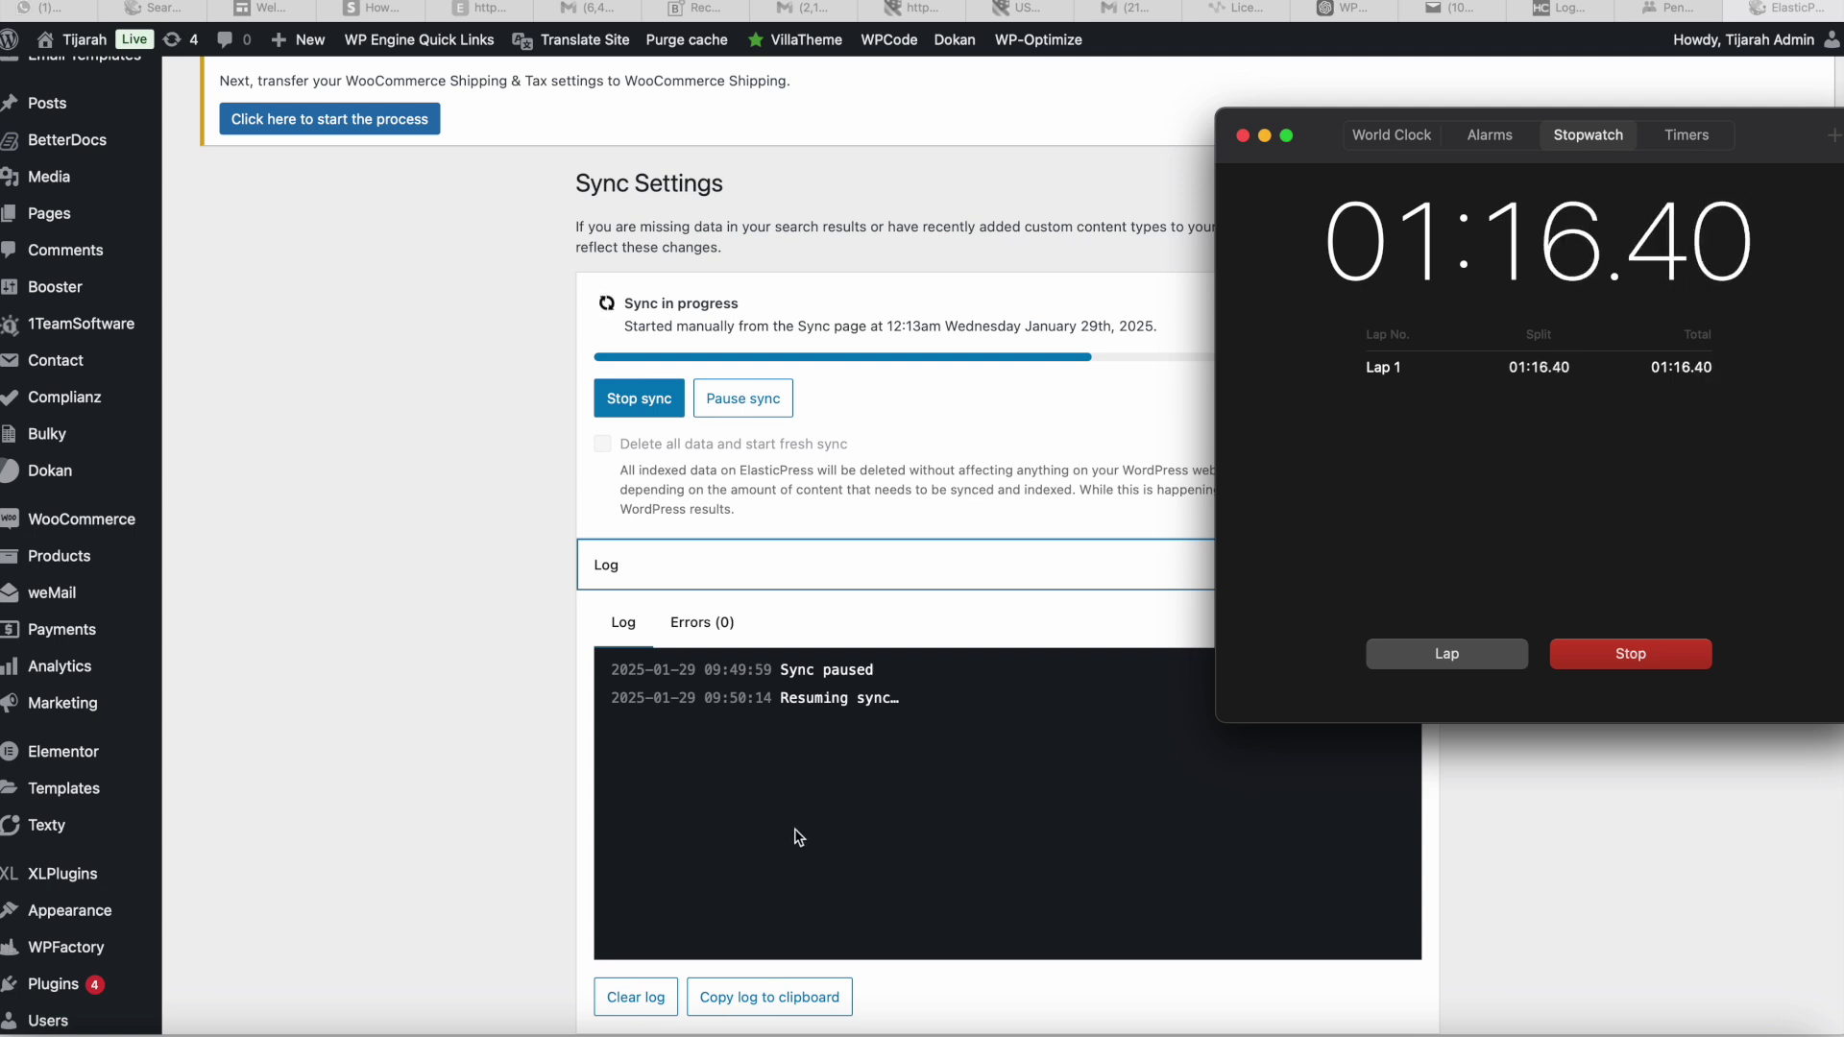
Examine the sync log and the latest manual WP CLI entry in the sync history
scroll(442, 855, down, 5)
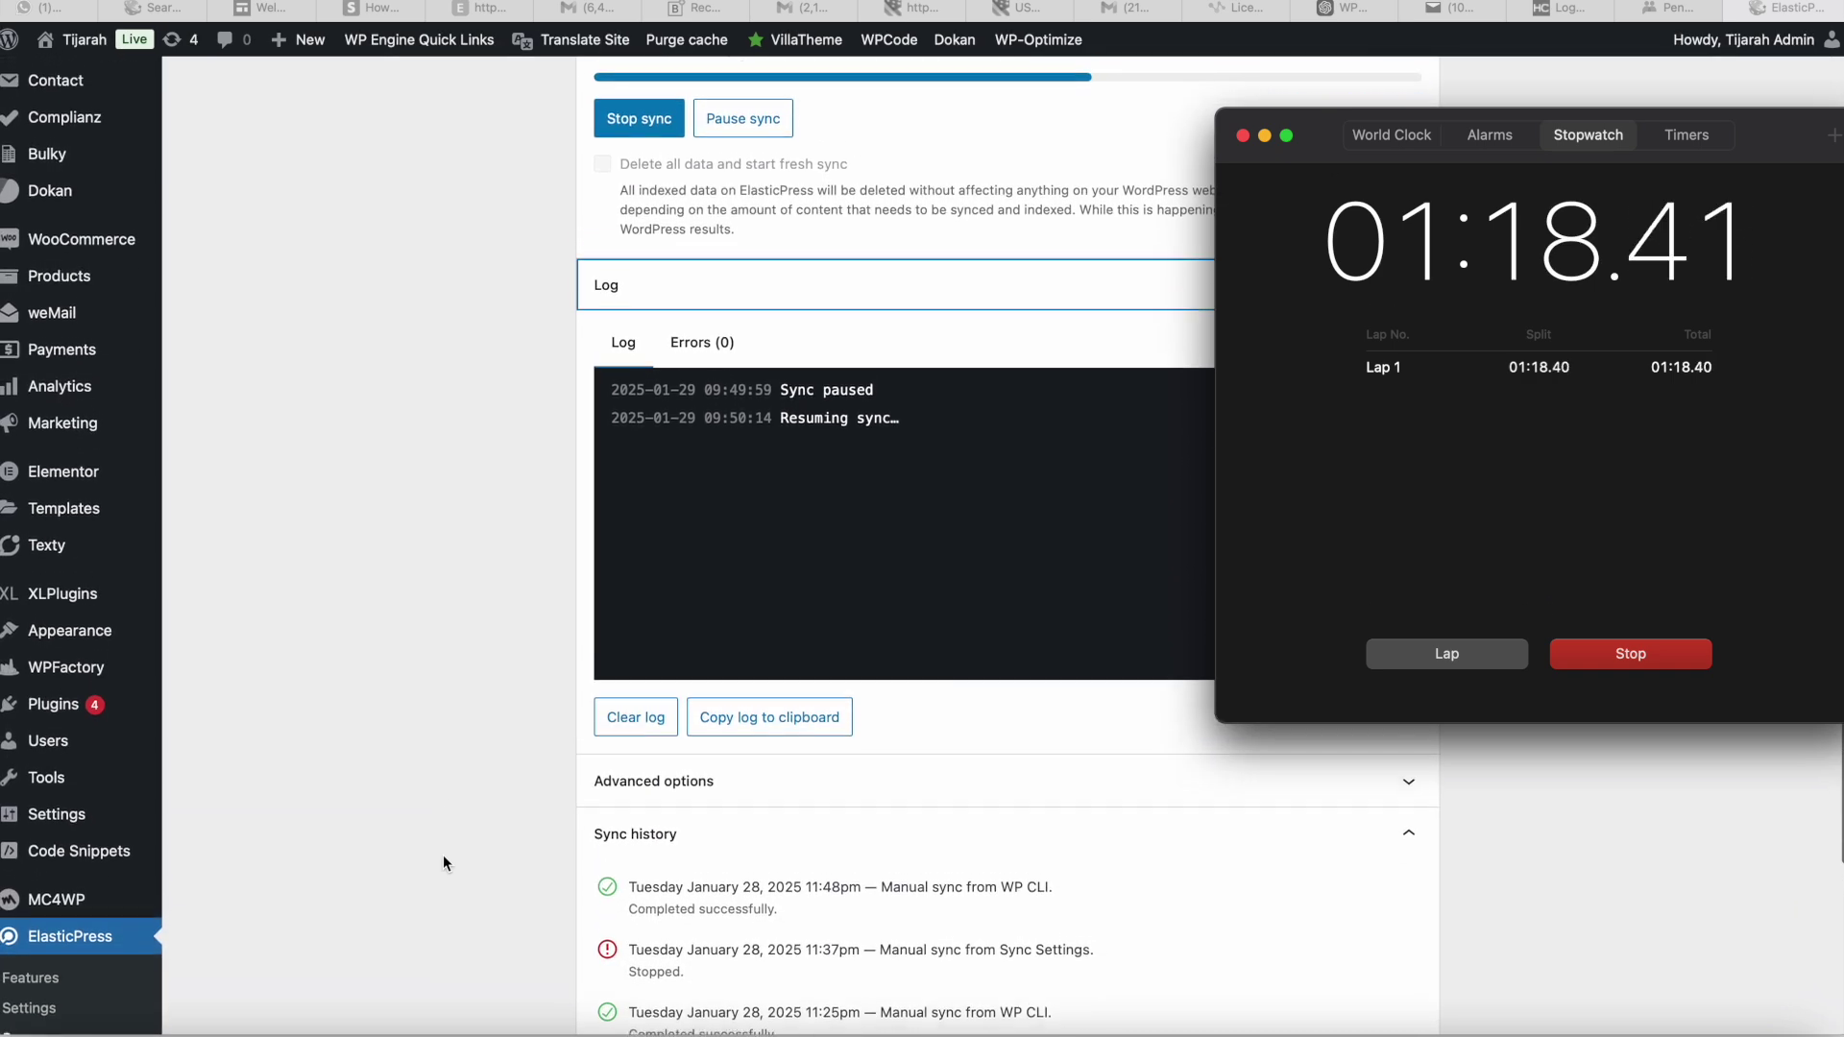
scroll(524, 543, up, 1)
scroll(523, 544, up, 3)
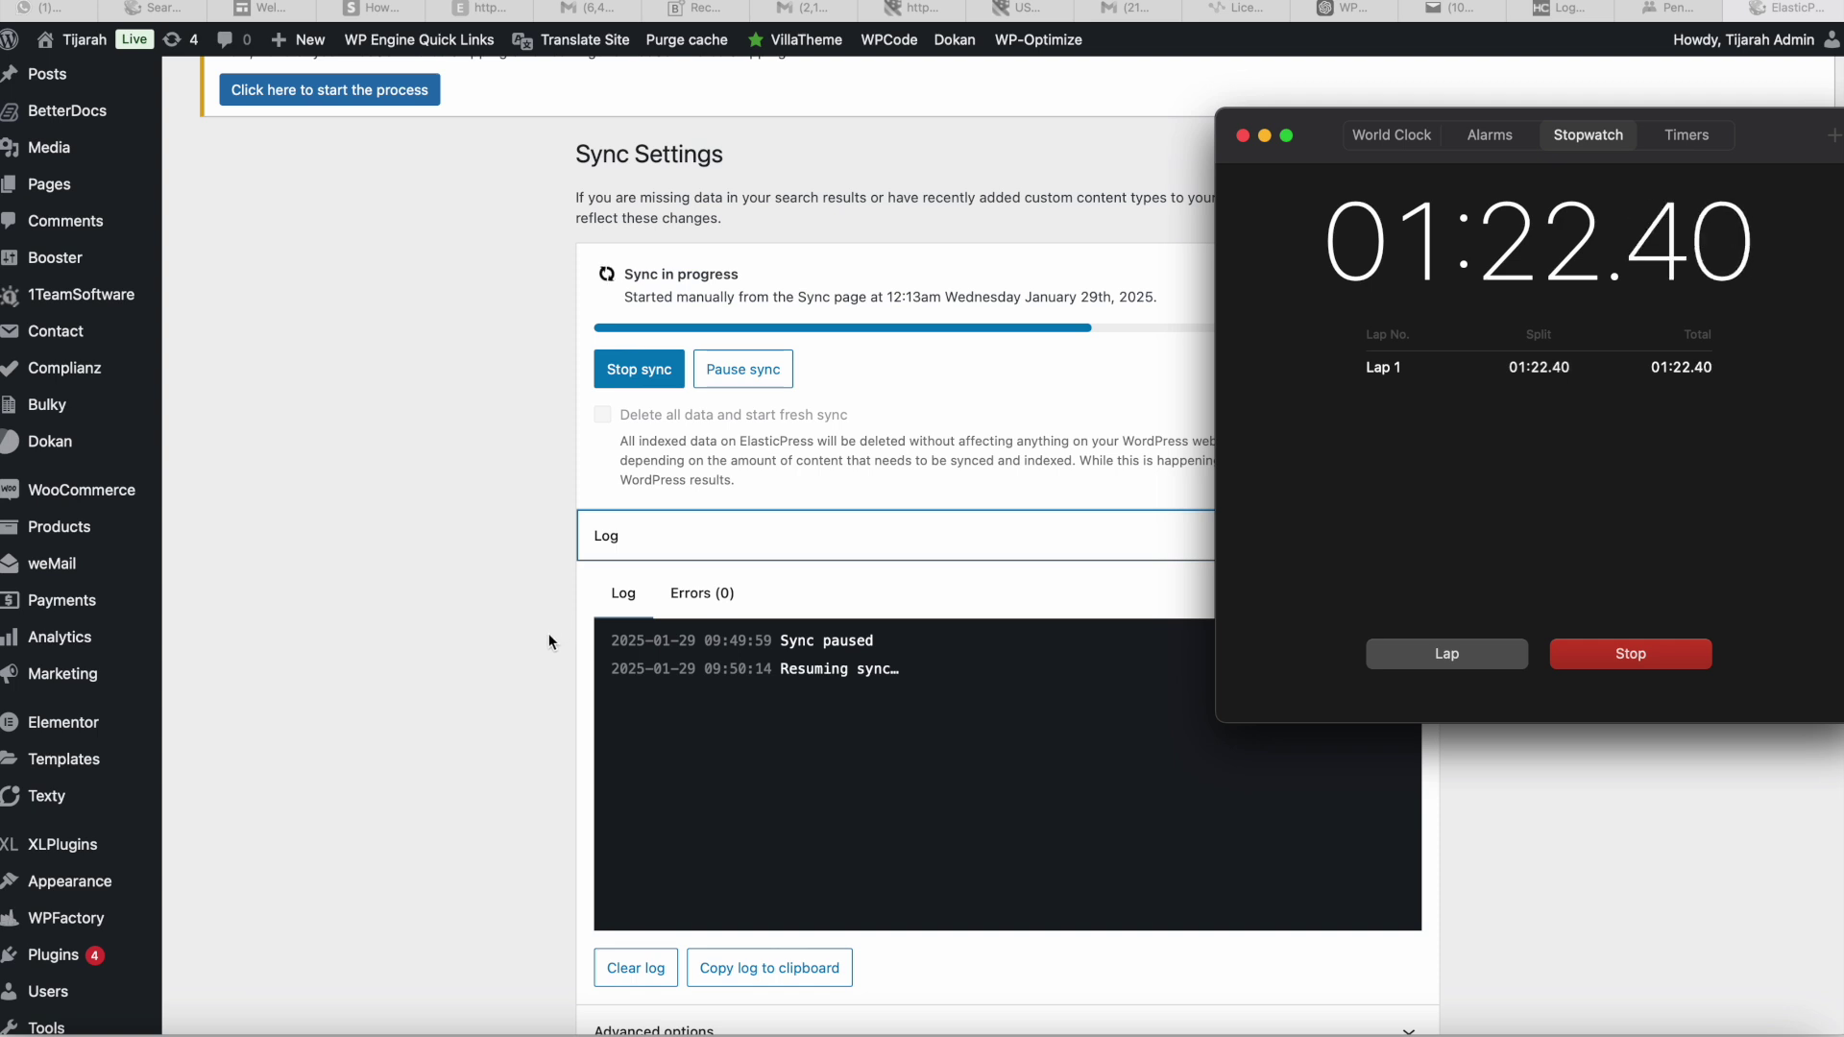
scroll(498, 711, down, 3)
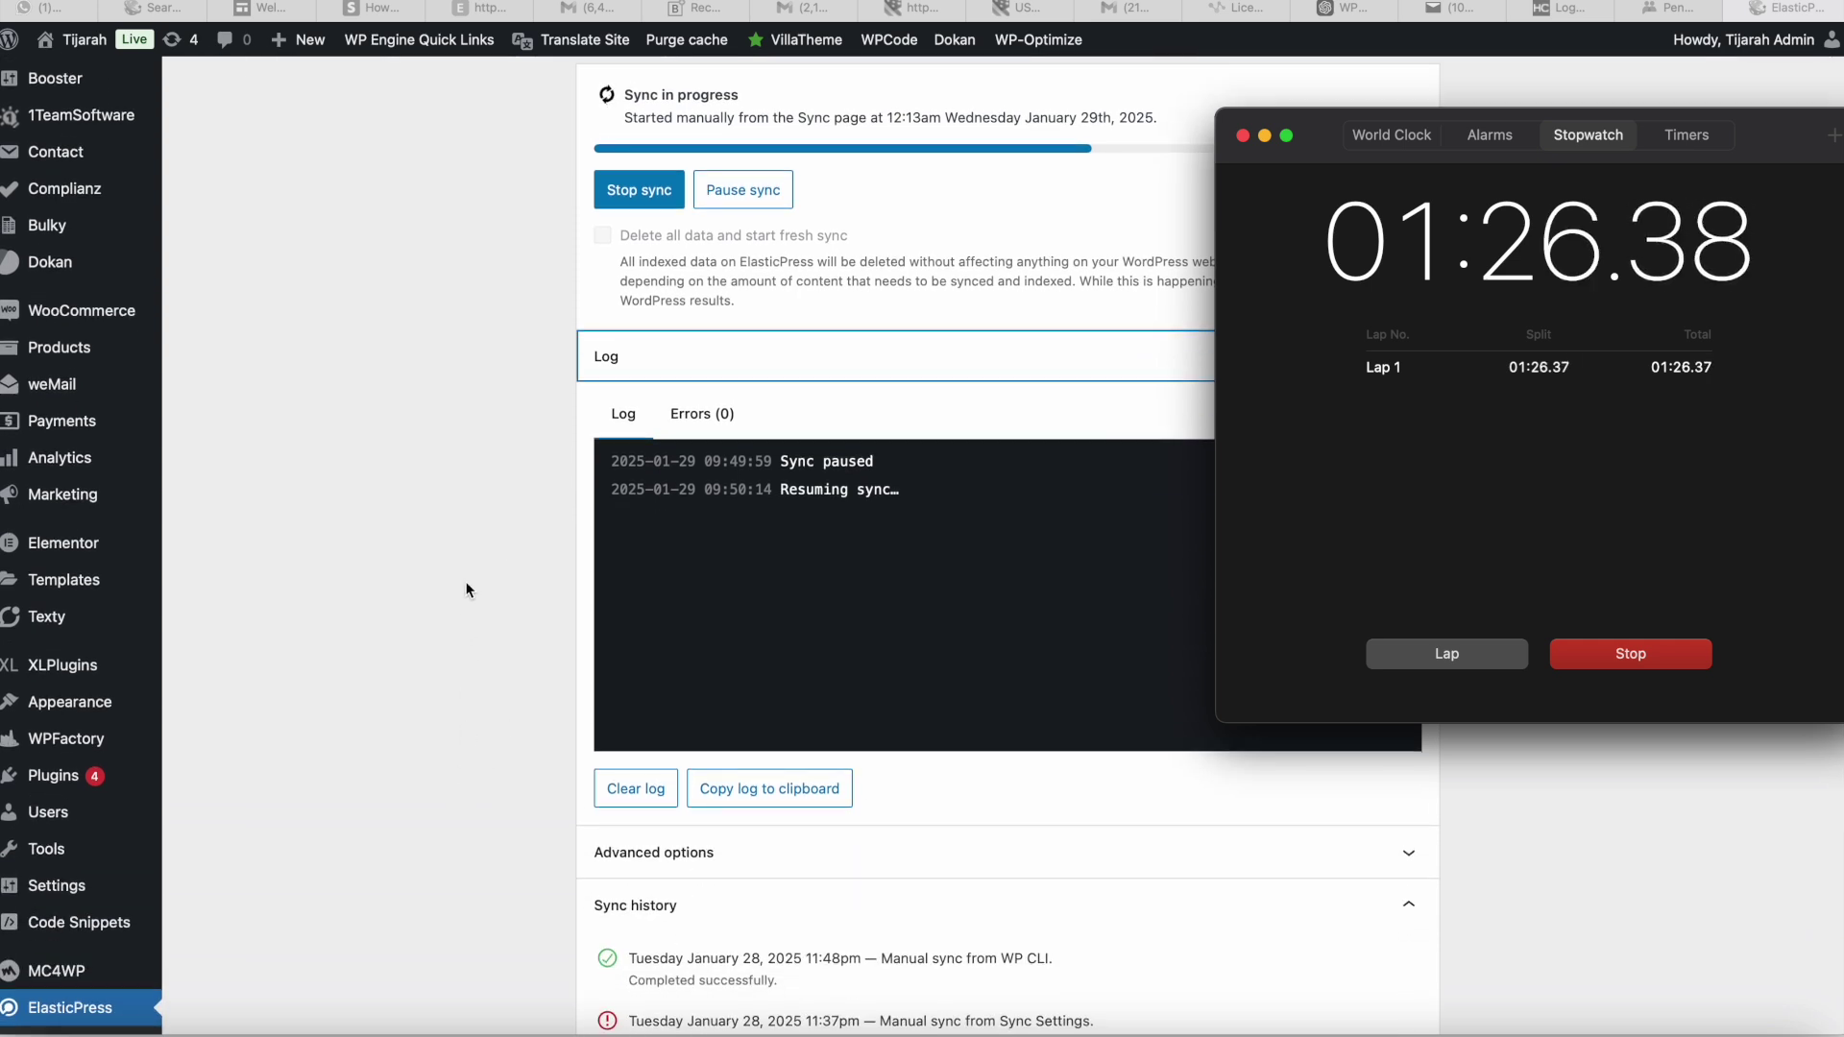
click(1063, 955)
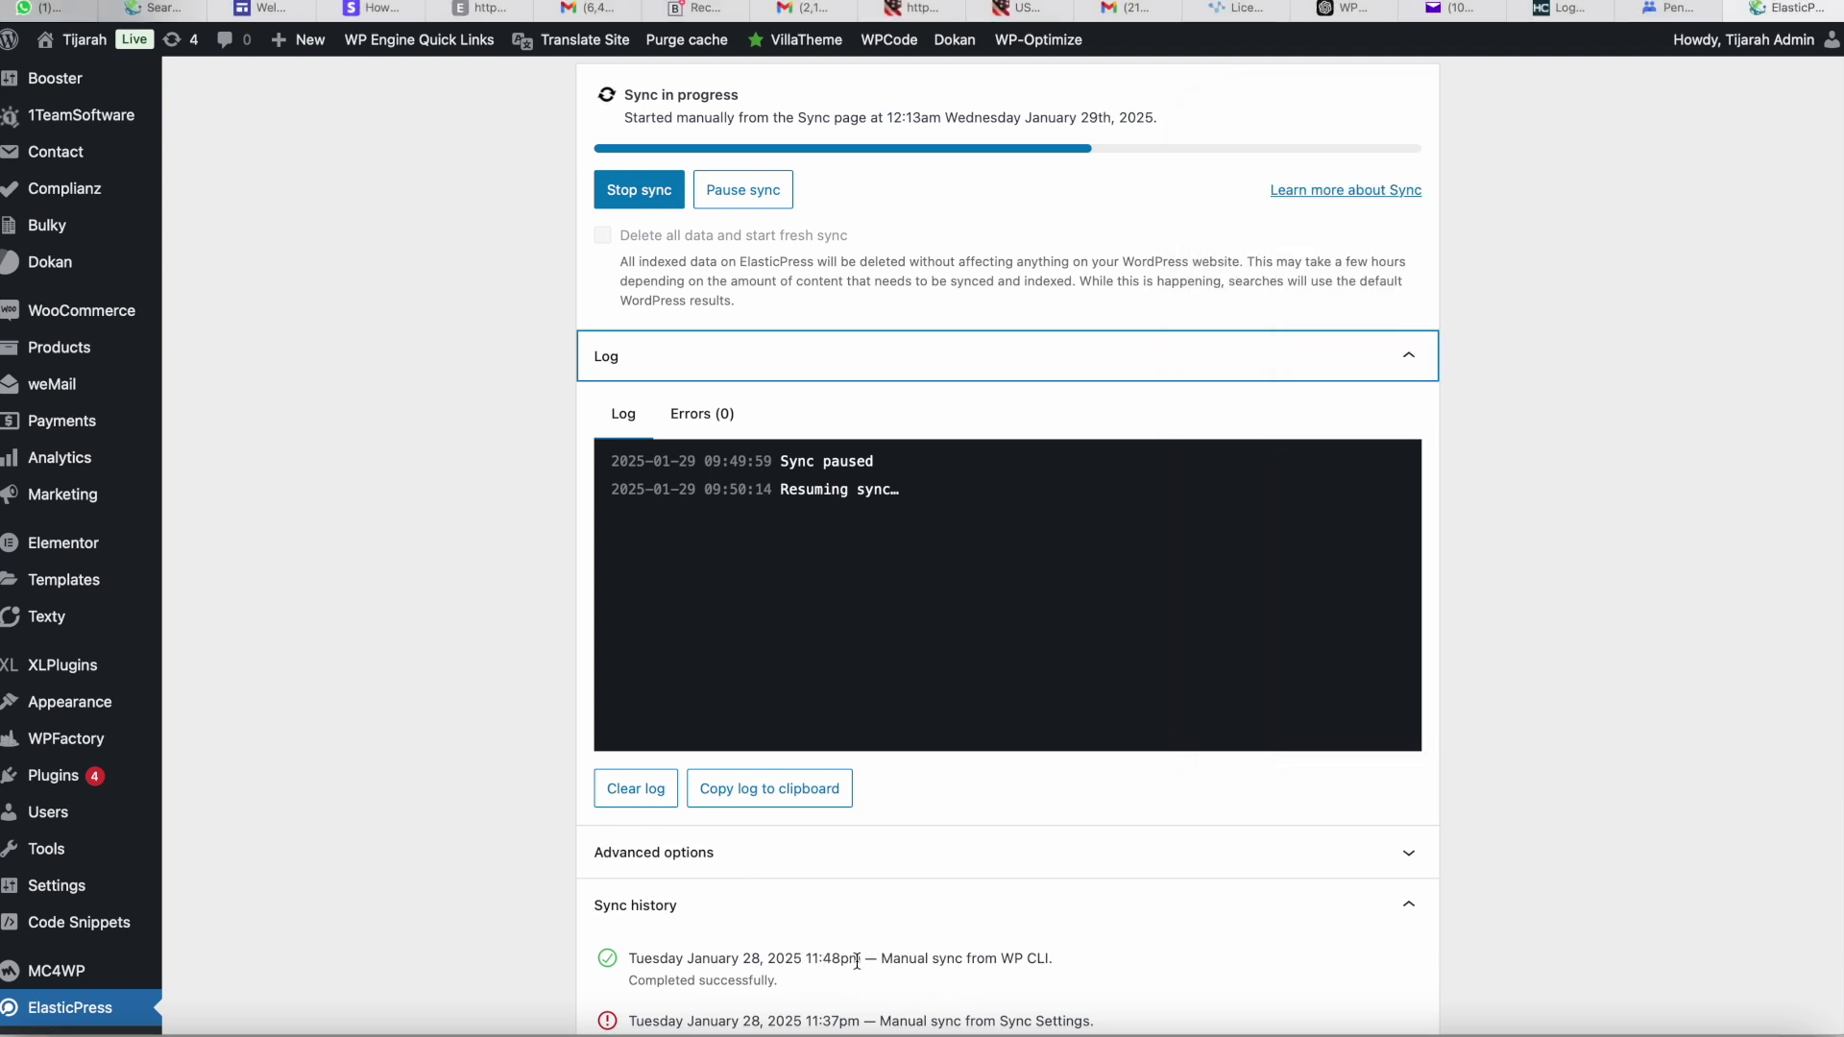
triple_click(1006, 955)
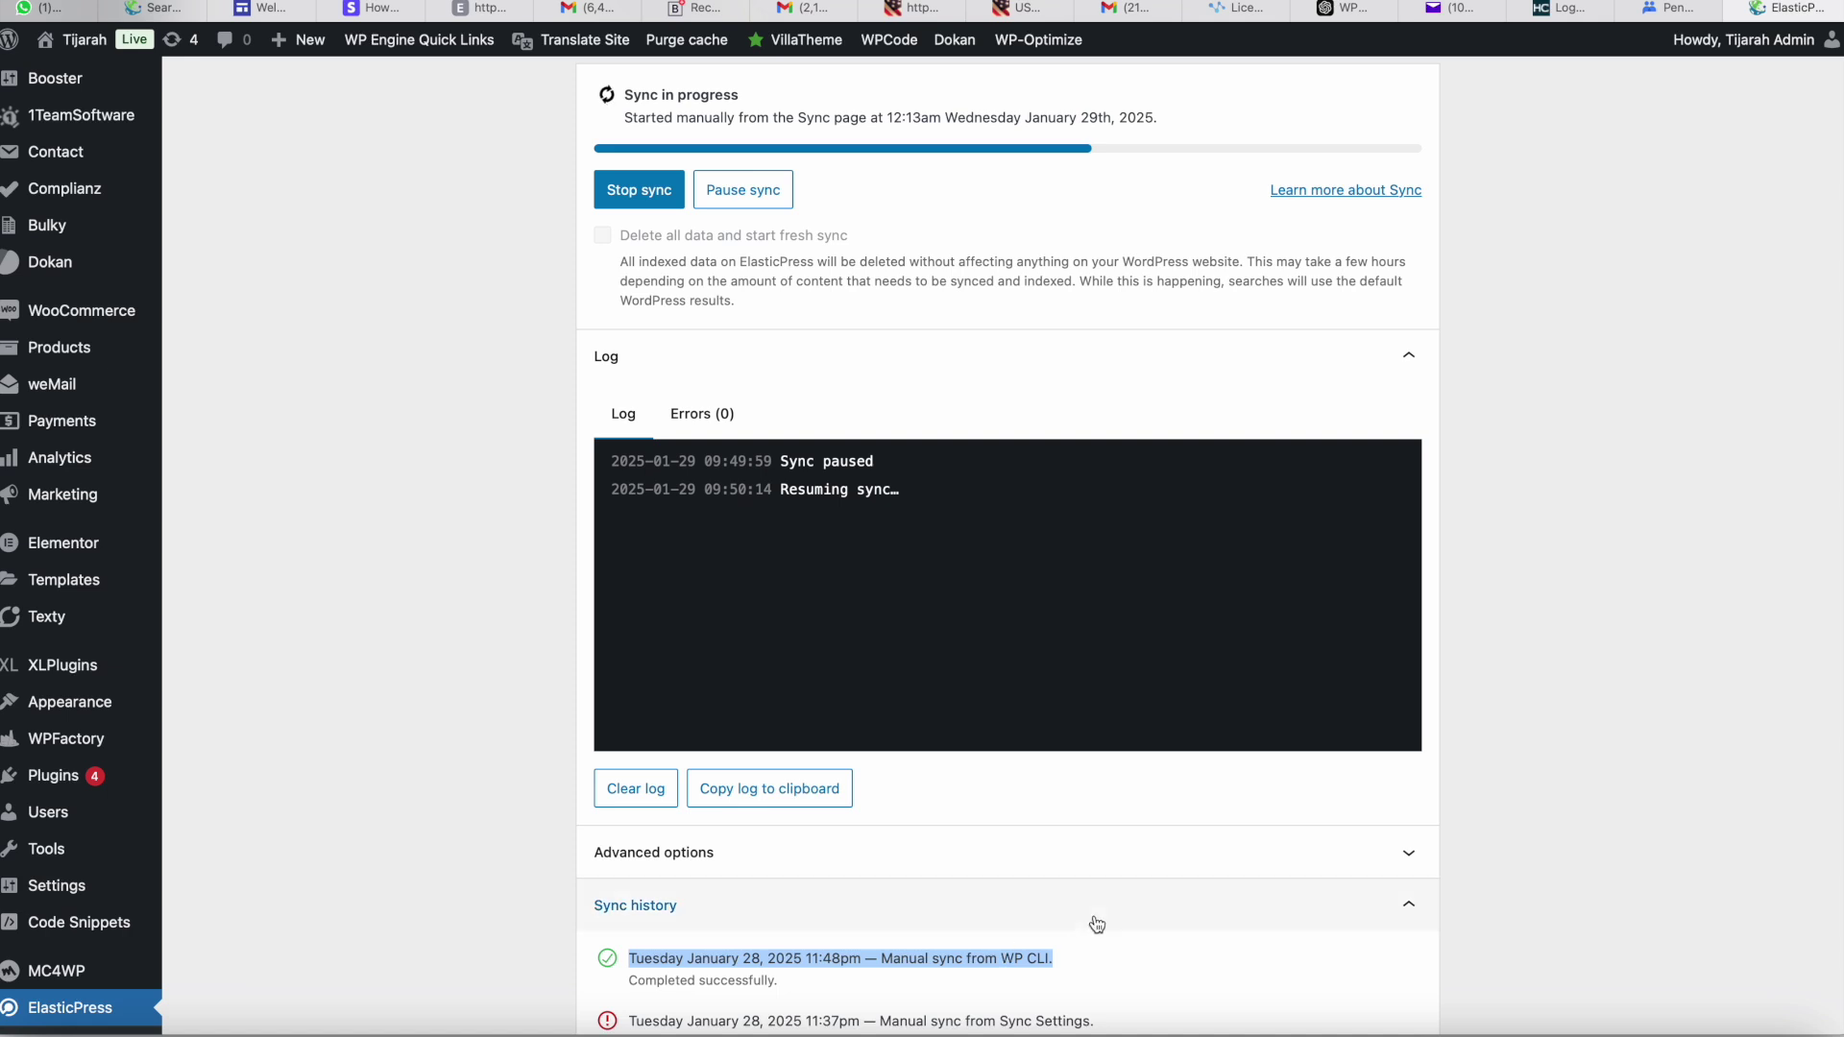
Stop the stopwatch and start a new ElasticPress sync without deleting the existing data
key(super+Tab)
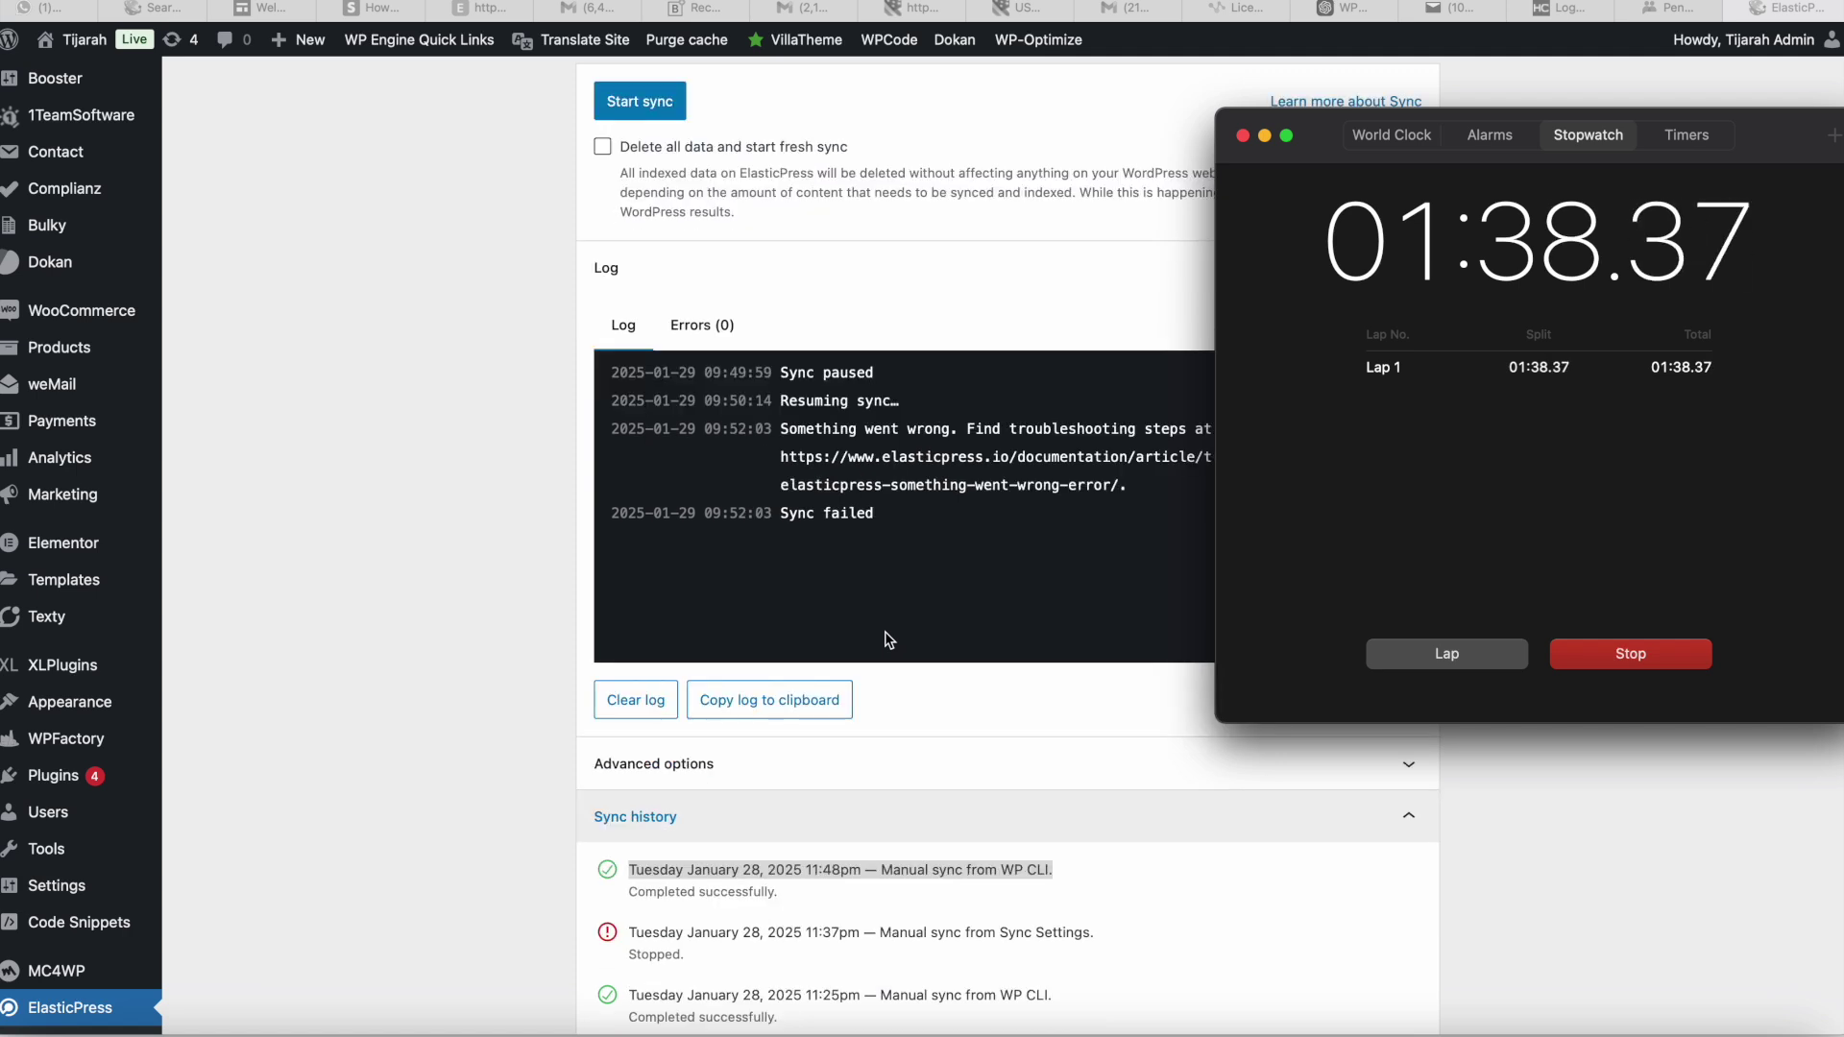
click(1648, 655)
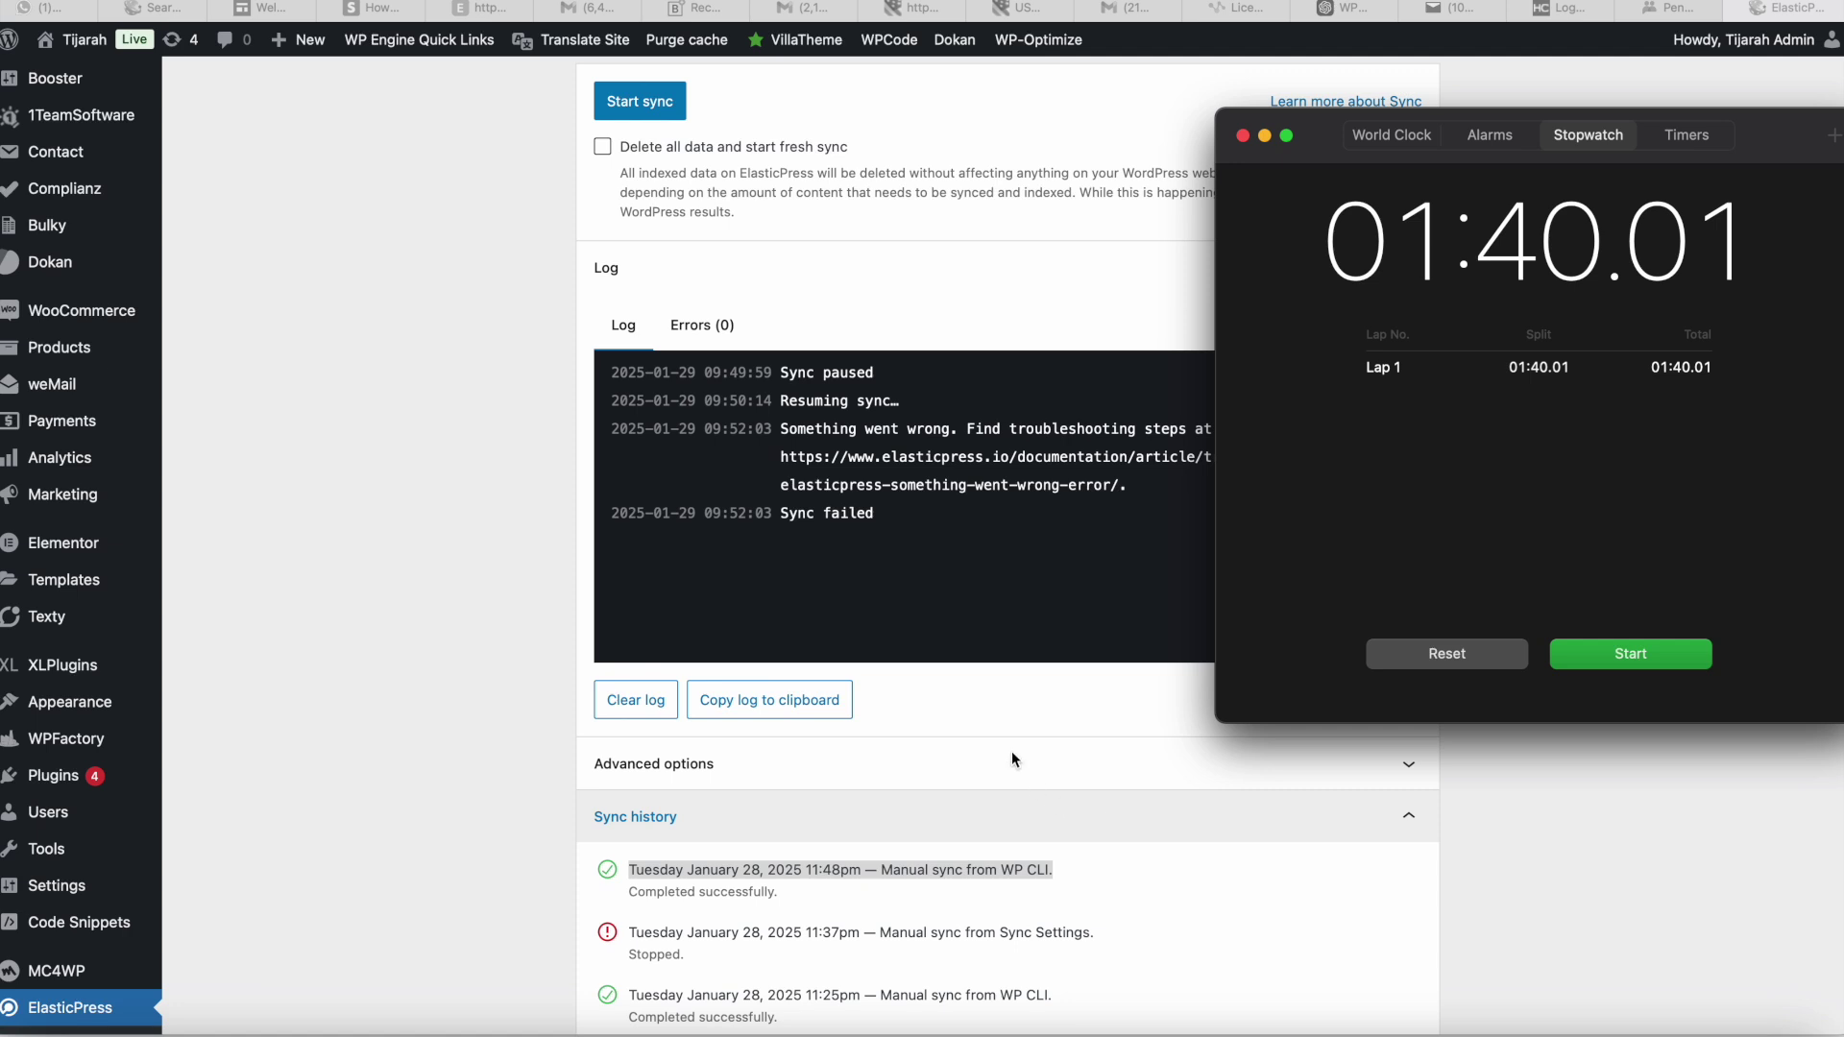
click(627, 102)
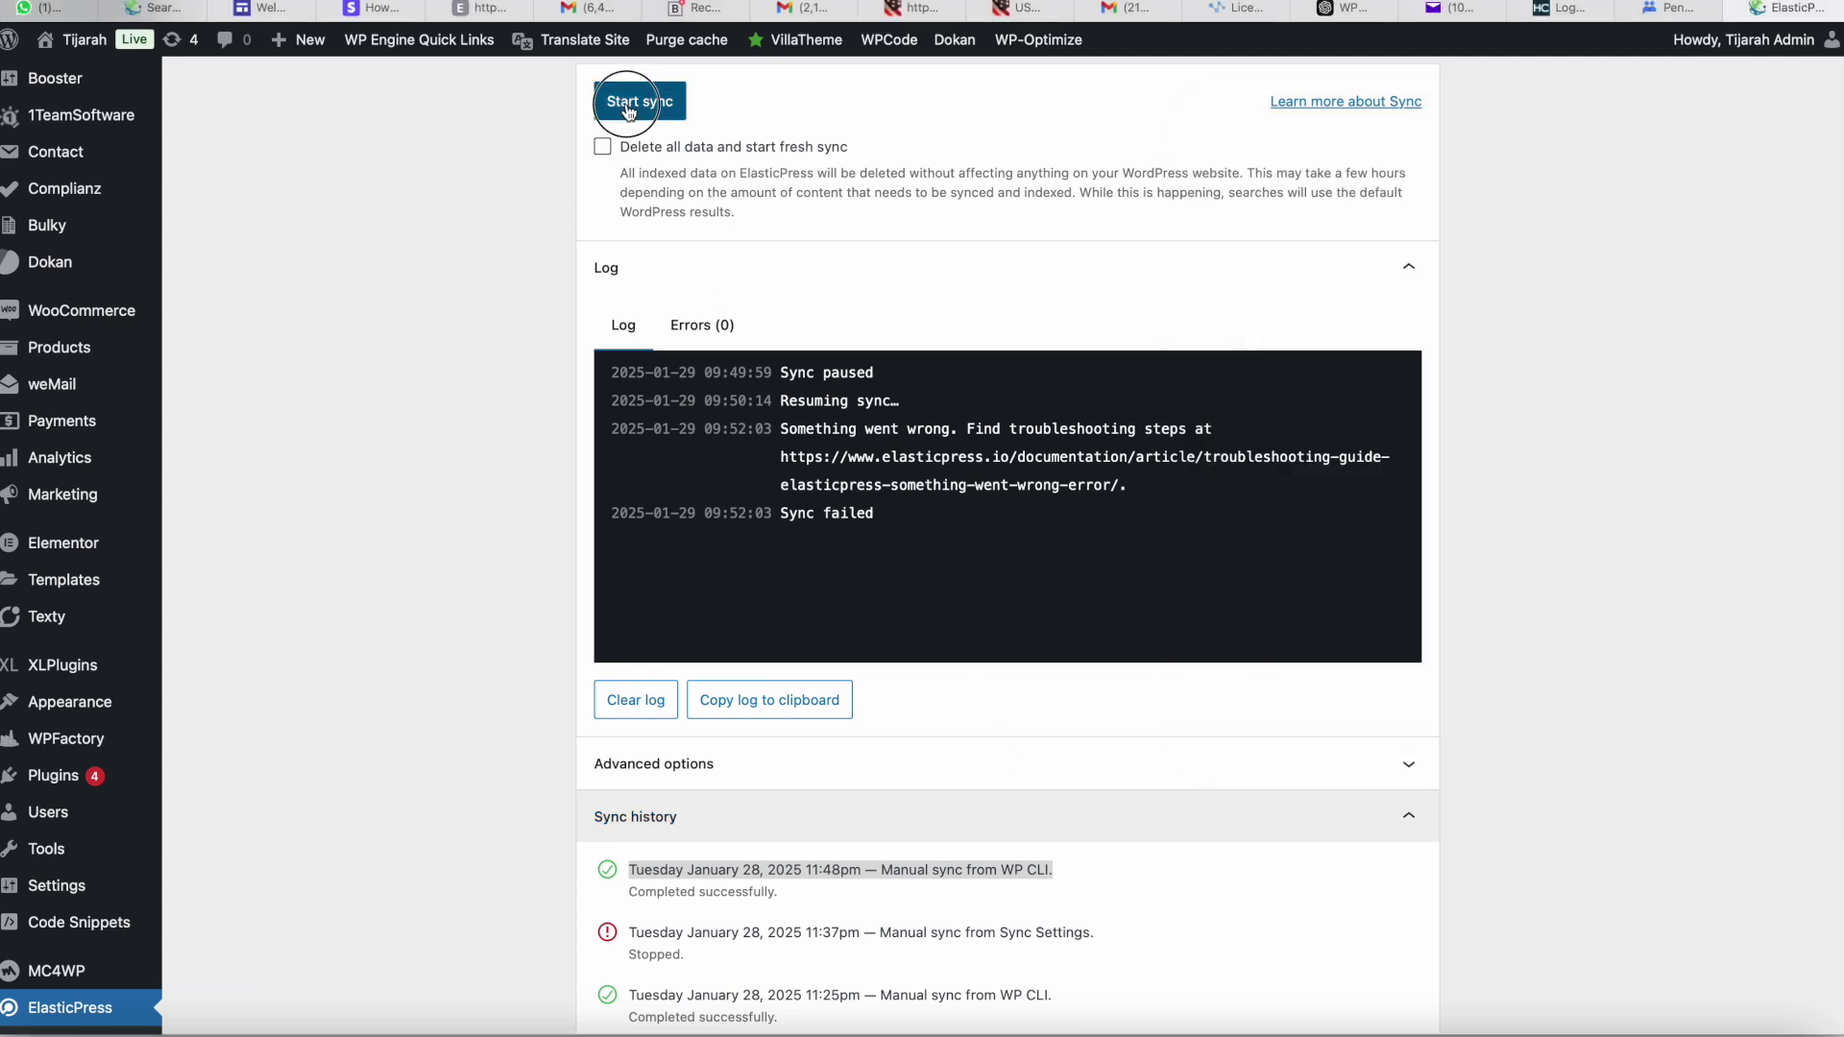
Start the ElasticPress sync and time it with the Clock app's stopwatch, reset to zero, stopping the timer once the sync ends
click(626, 102)
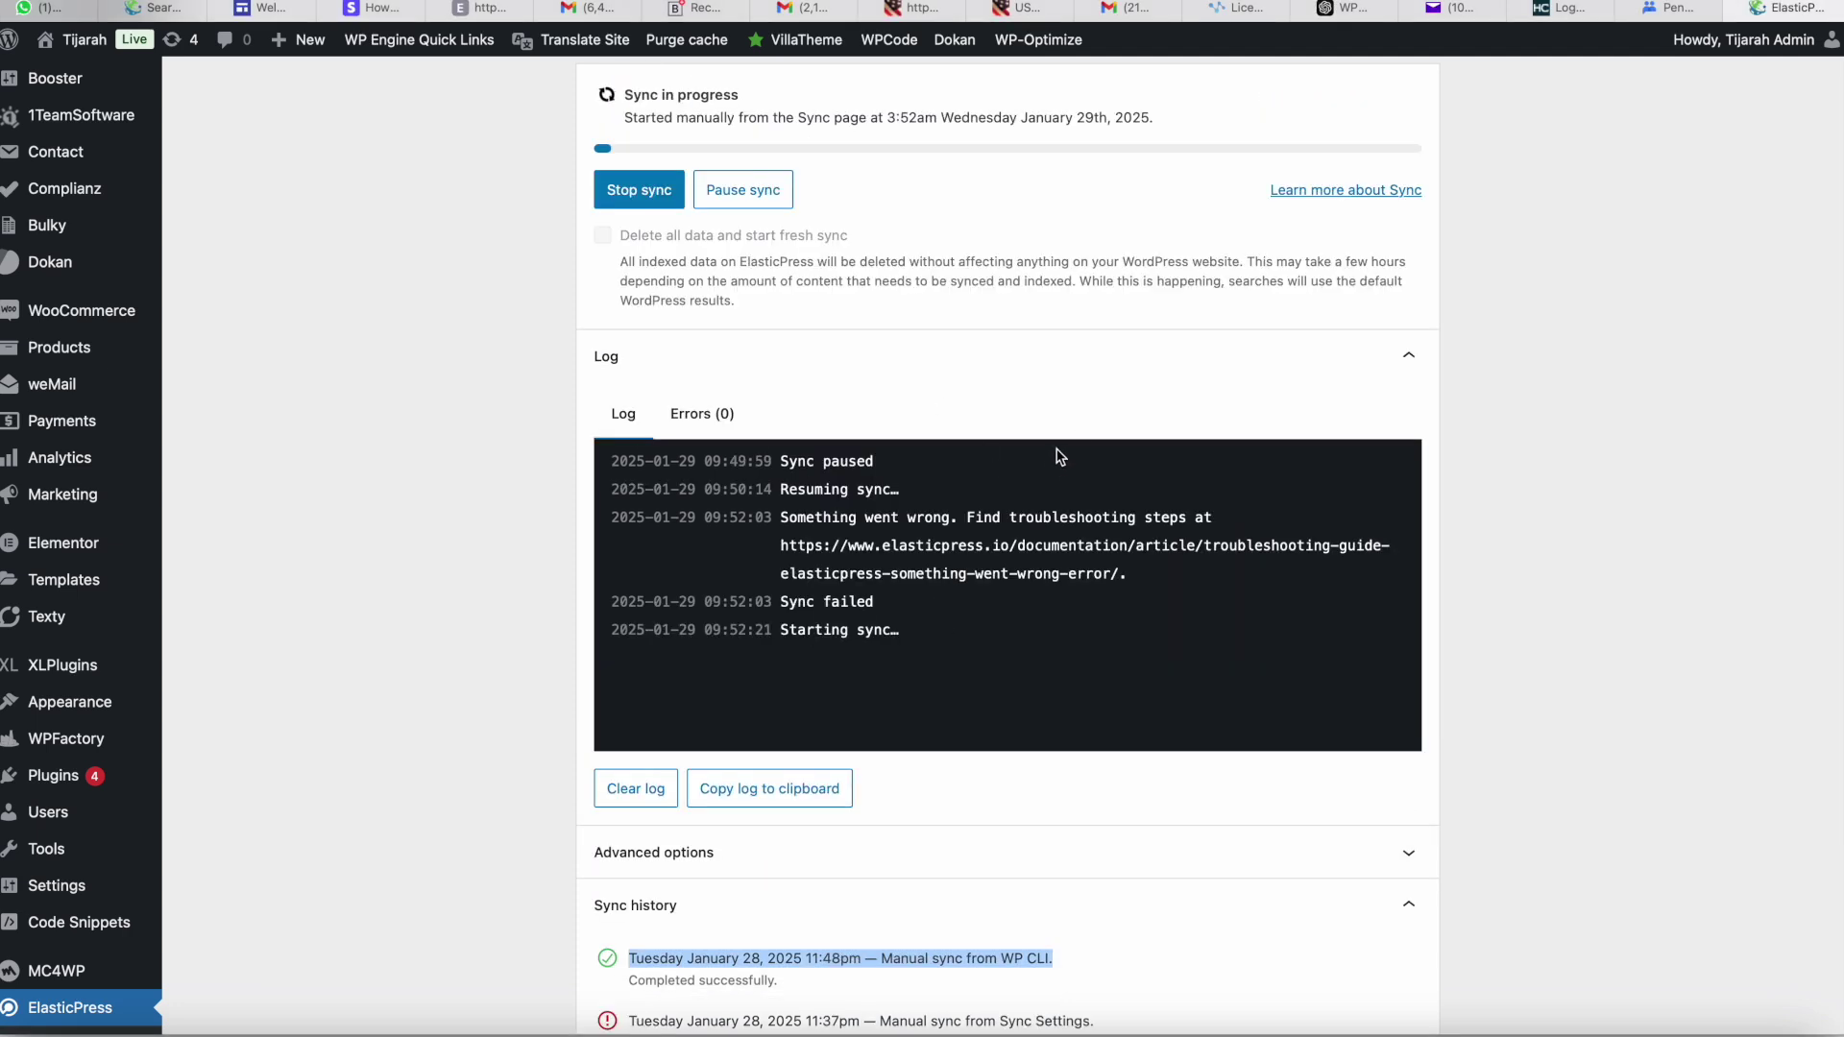
key(super+Tab)
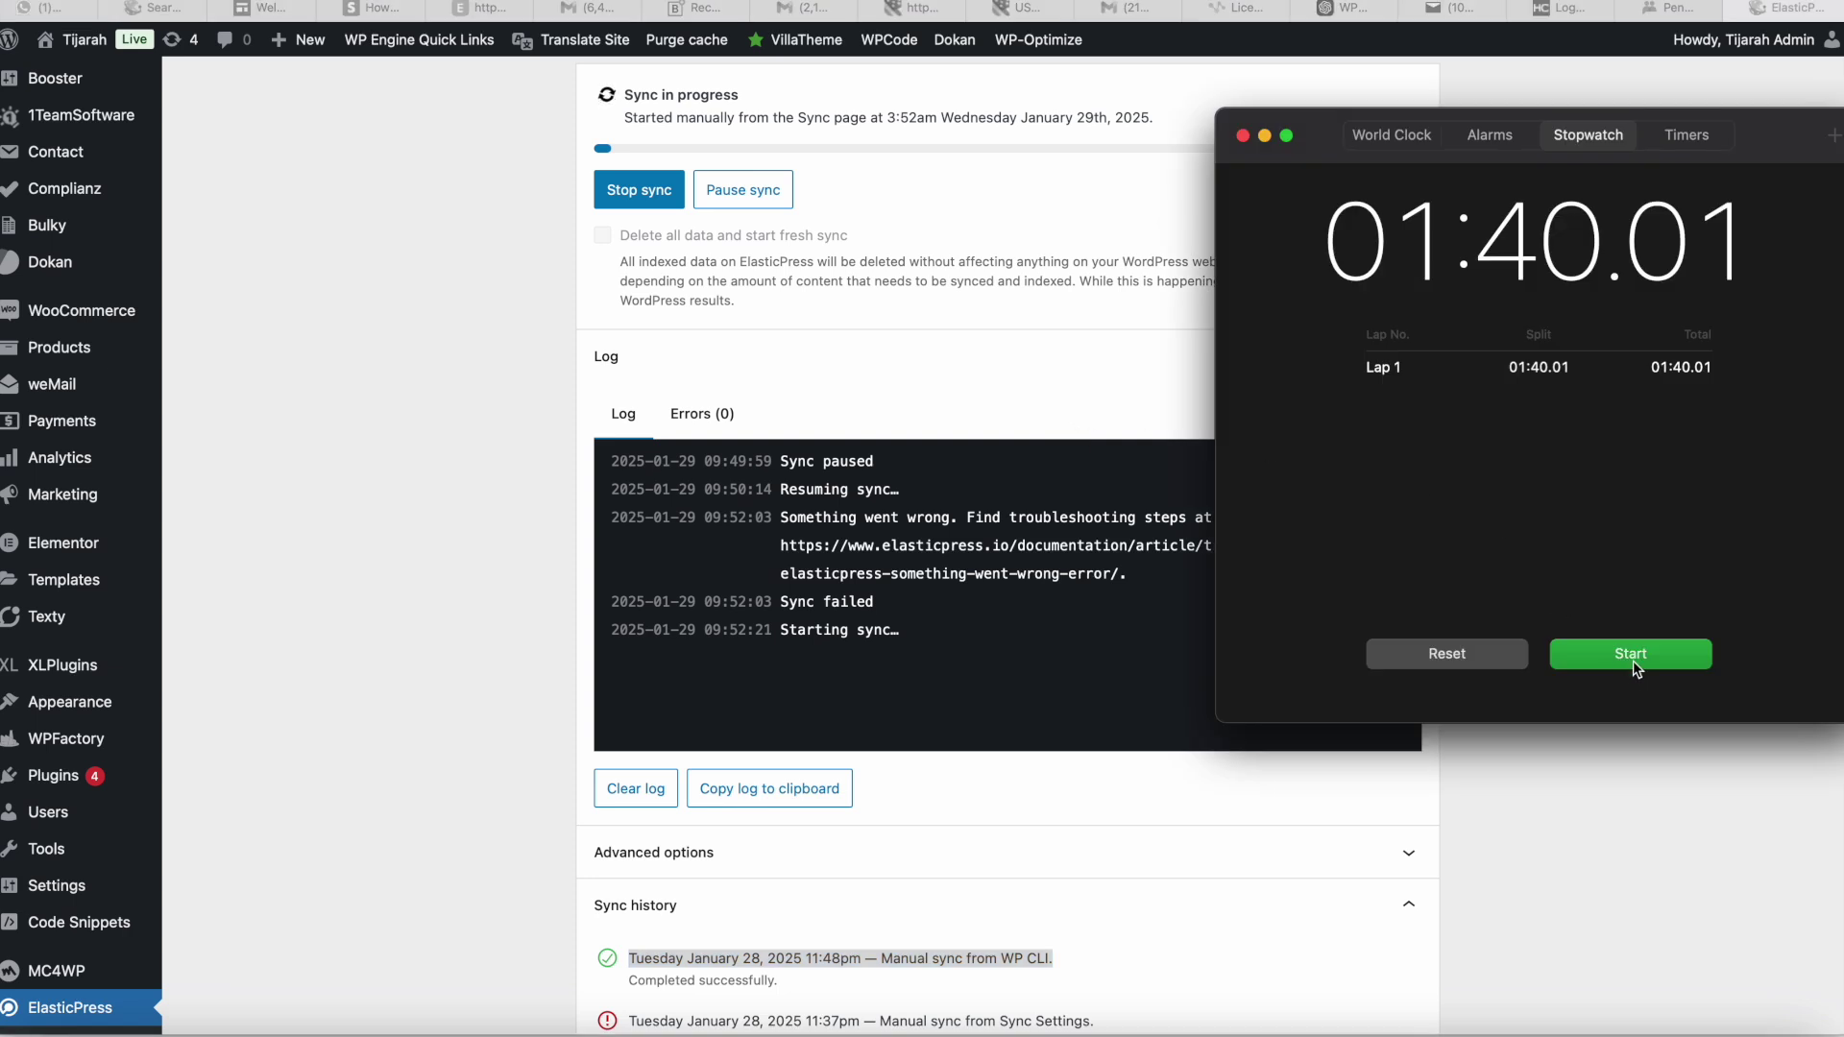
click(1456, 651)
click(1638, 661)
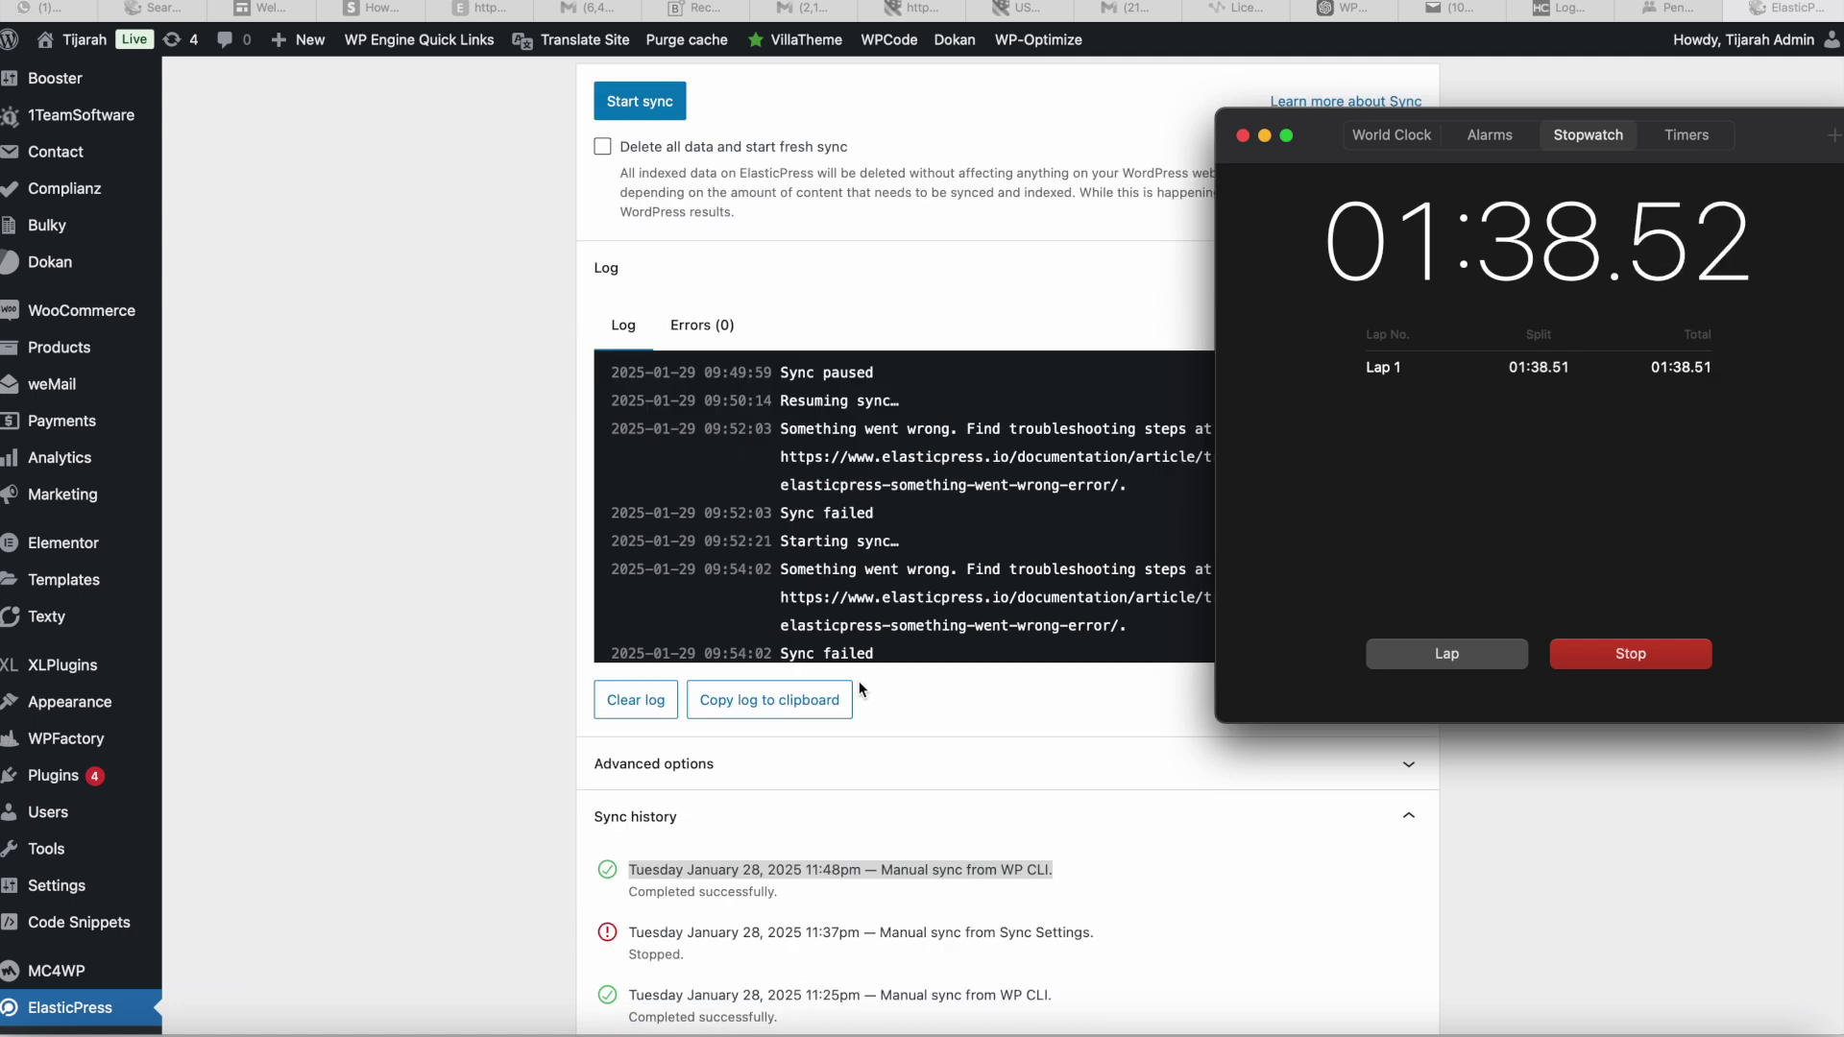
click(1683, 663)
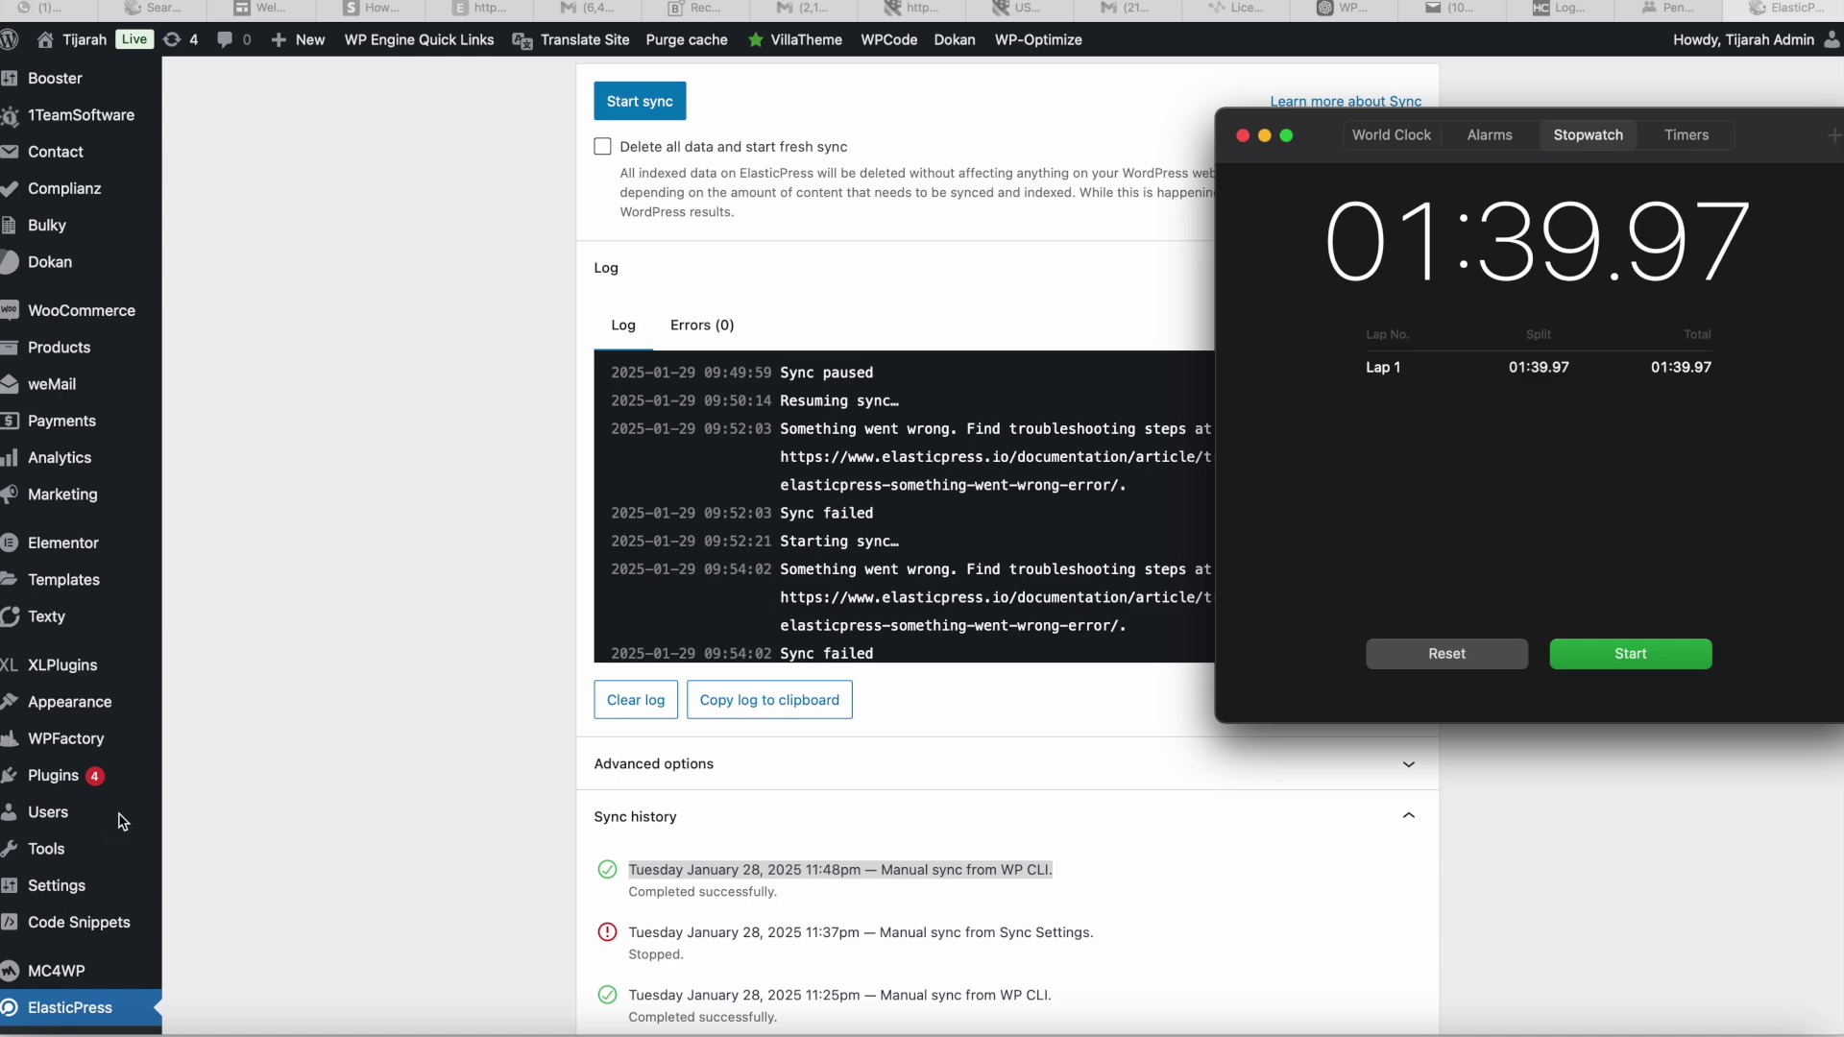
Open the ElasticPress settings page and look over its host and subscription configuration
scroll(62, 898, down, 5)
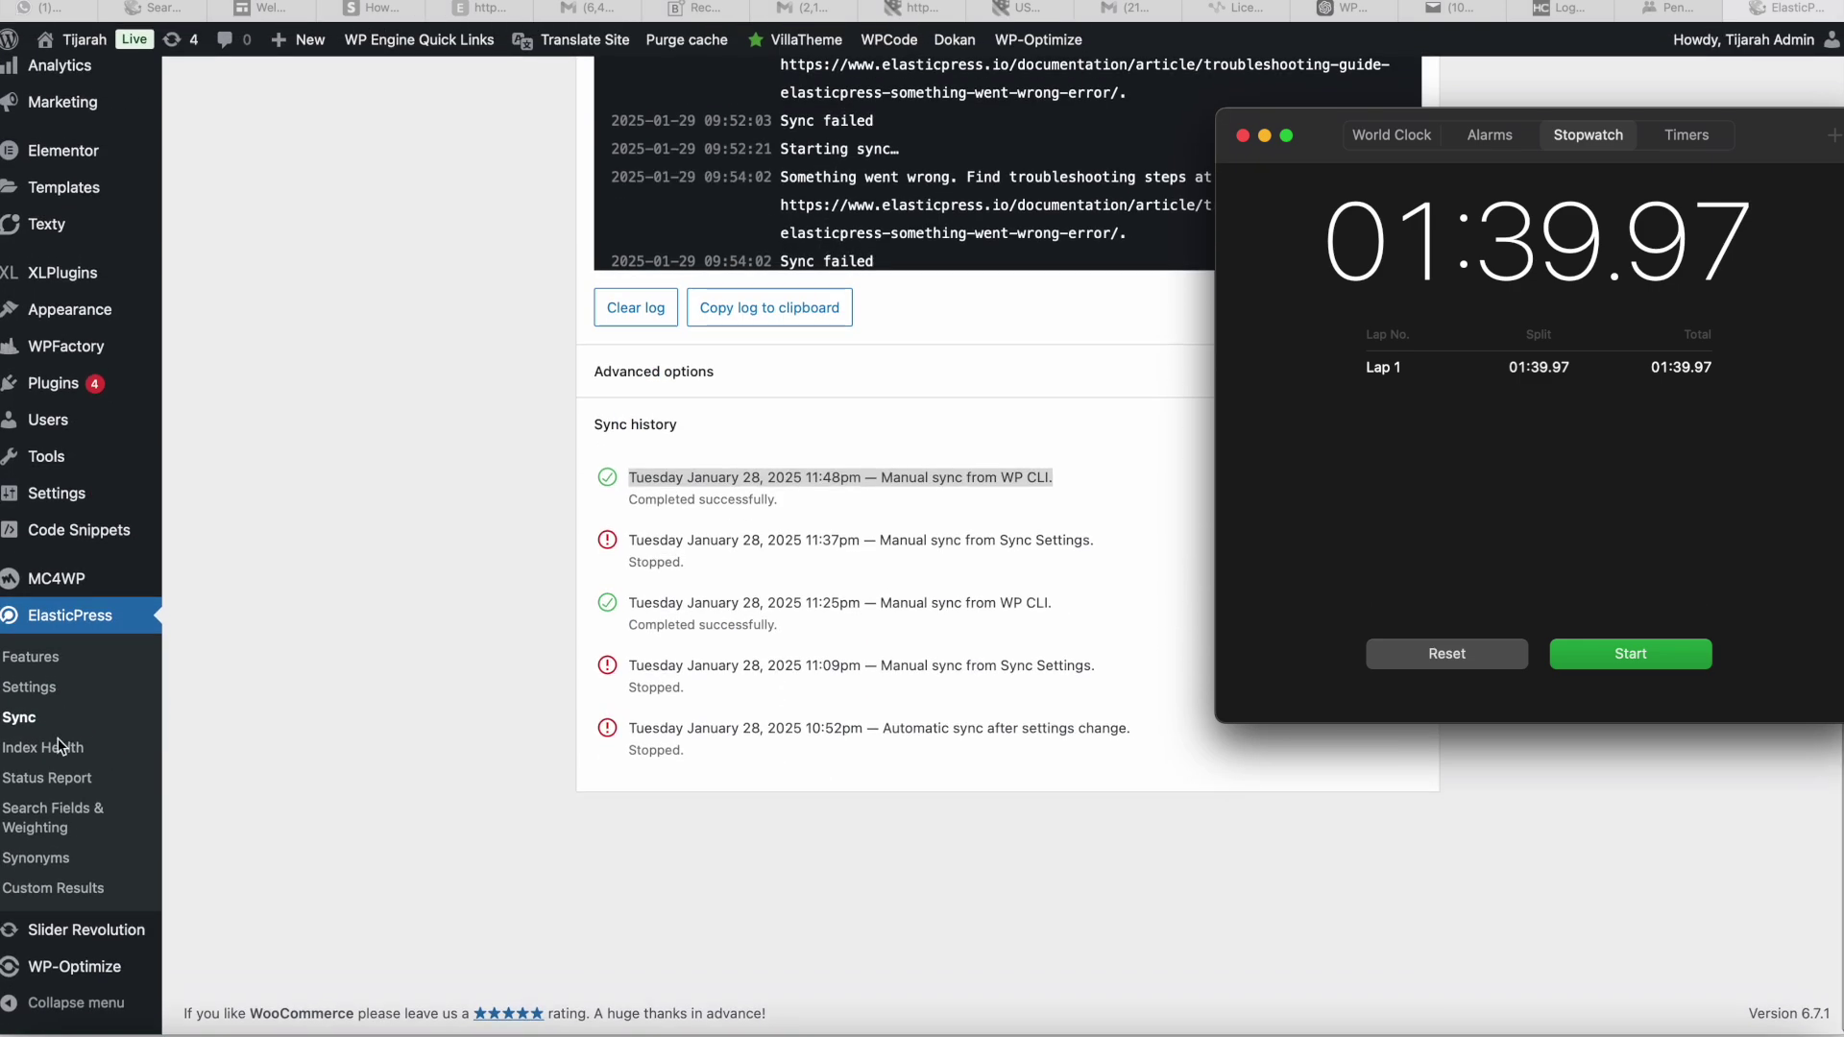
click(42, 688)
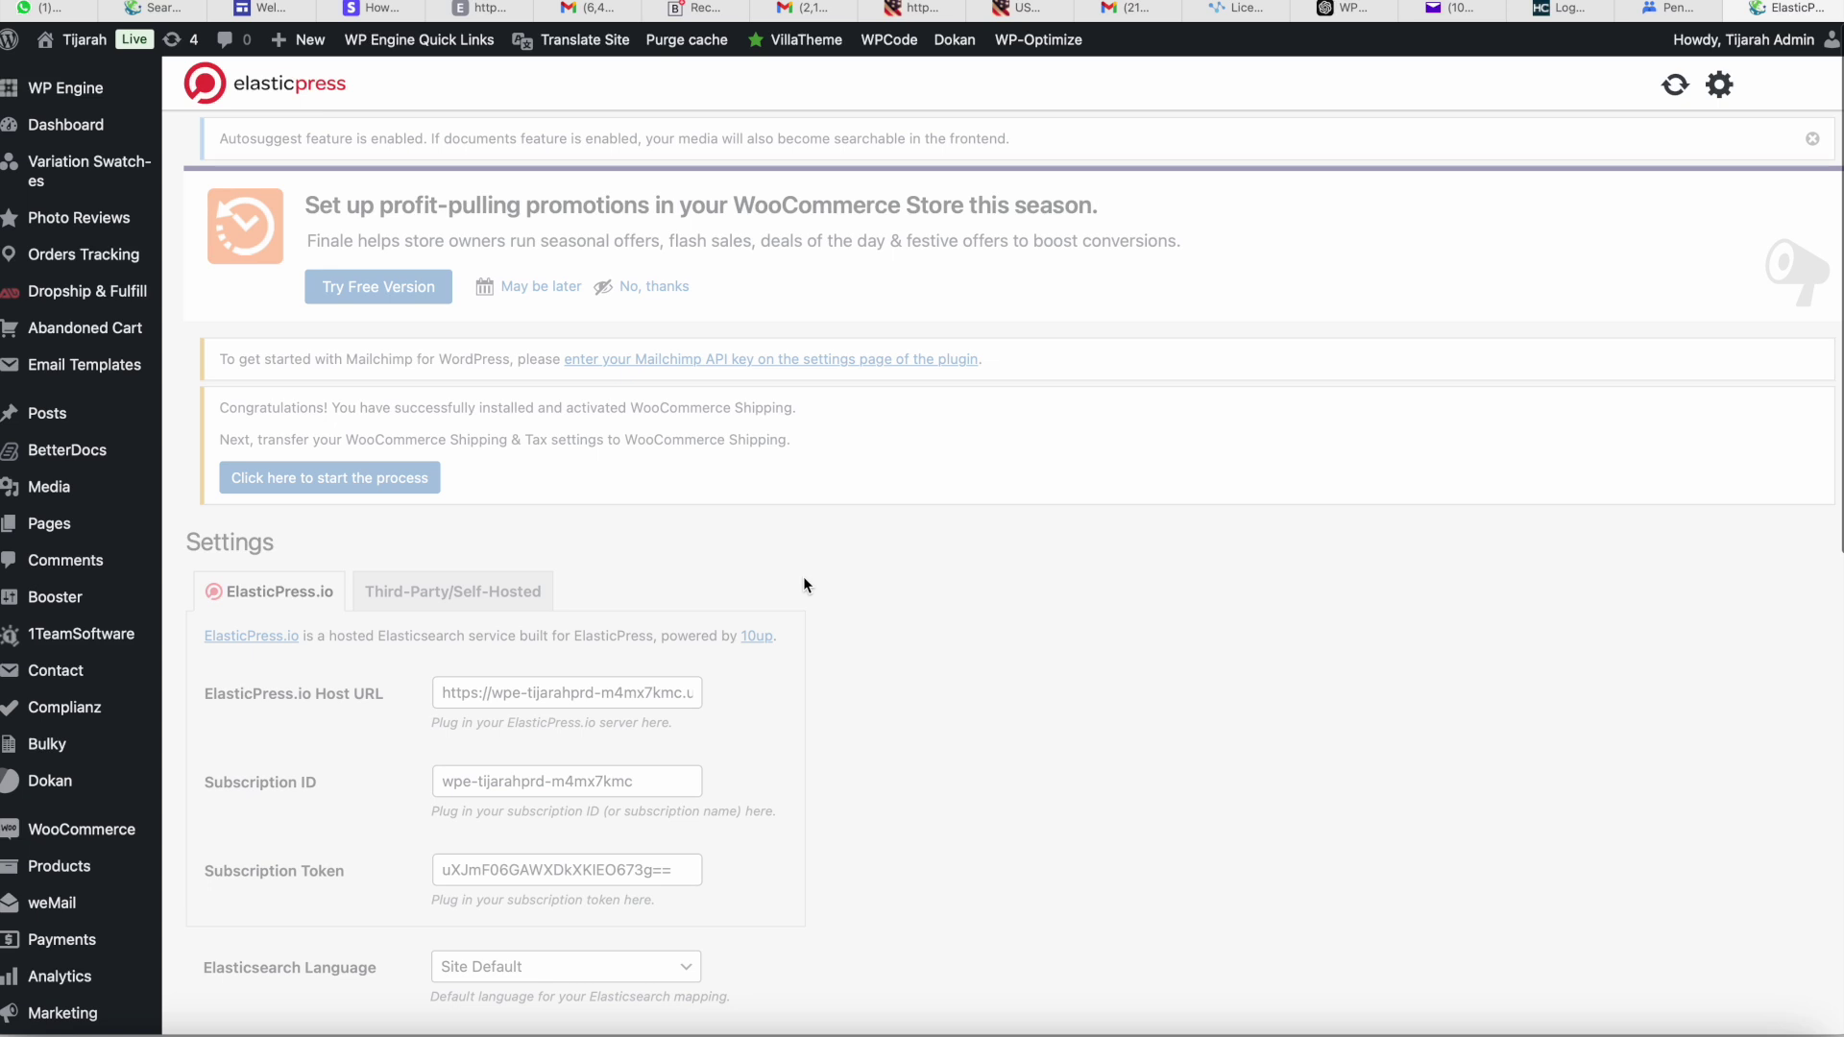
scroll(803, 584, down, 3)
scroll(804, 584, up, 3)
click(217, 138)
Switch to the incognito storefront window and search the products for "perfume"
key(ctrl+Right)
click(605, 116)
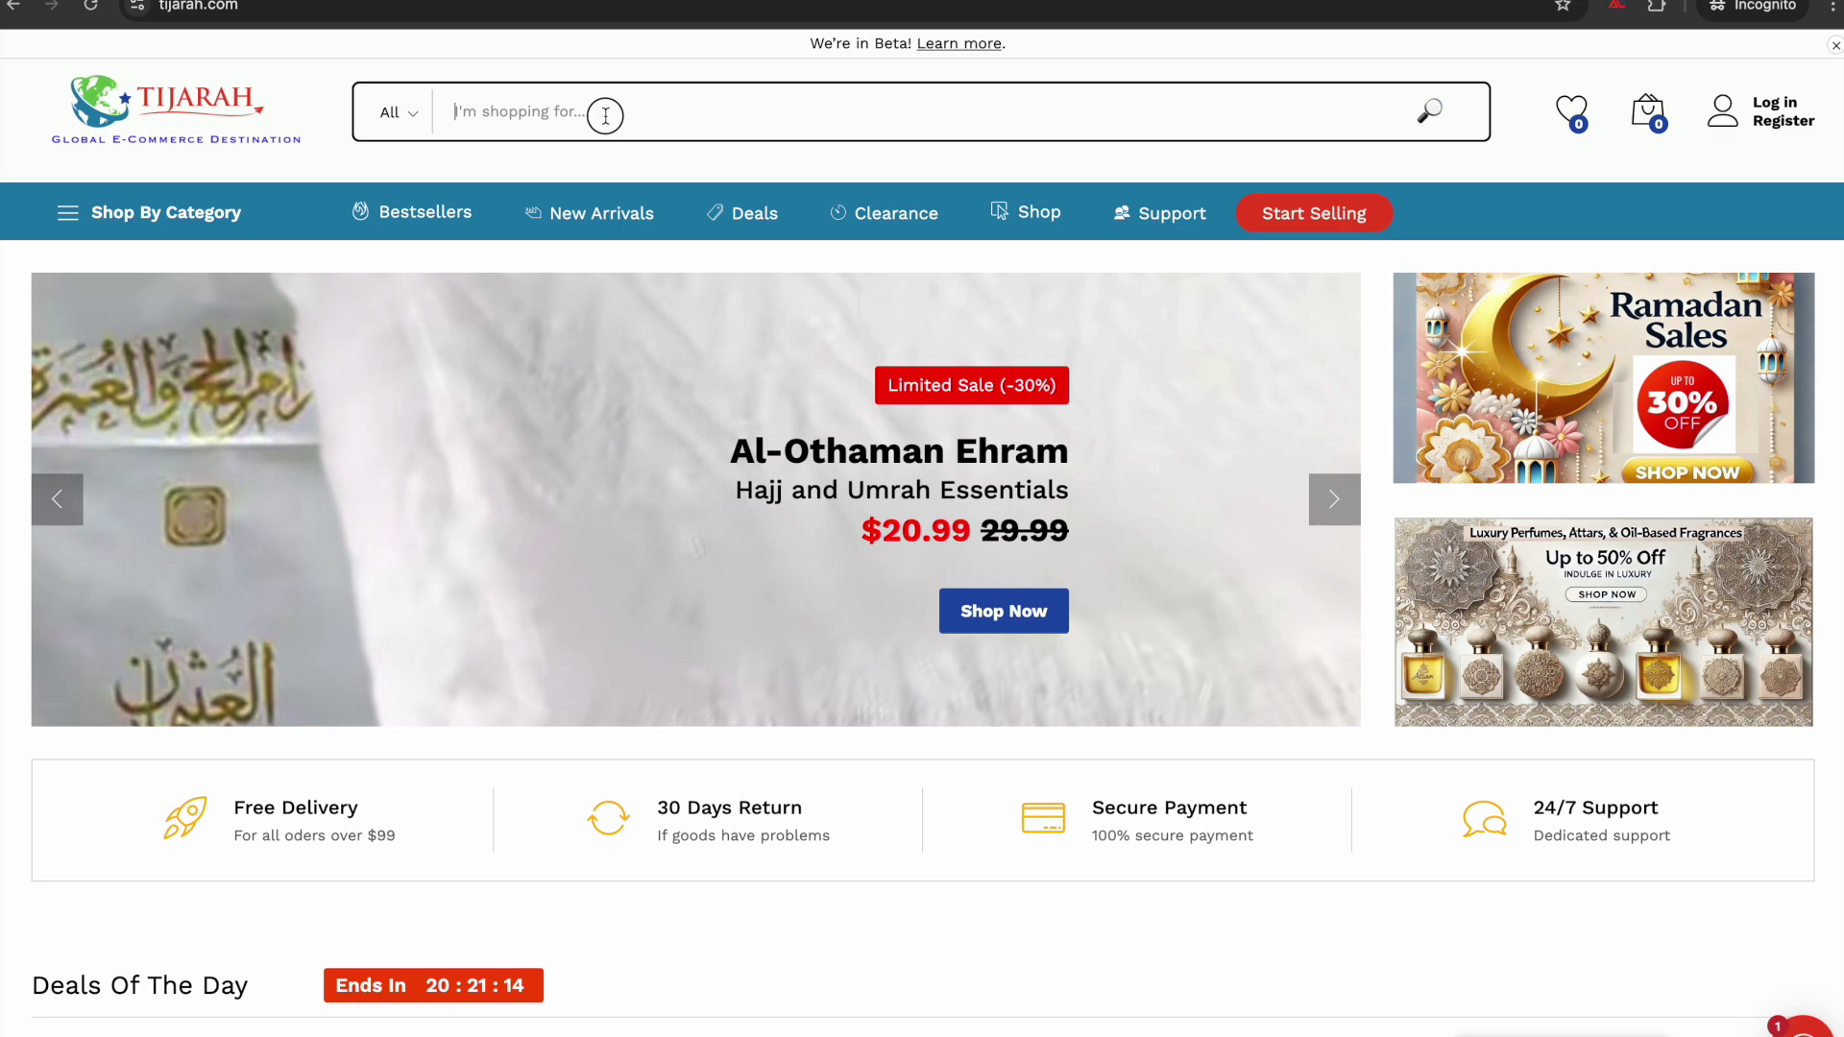
text(perfume)
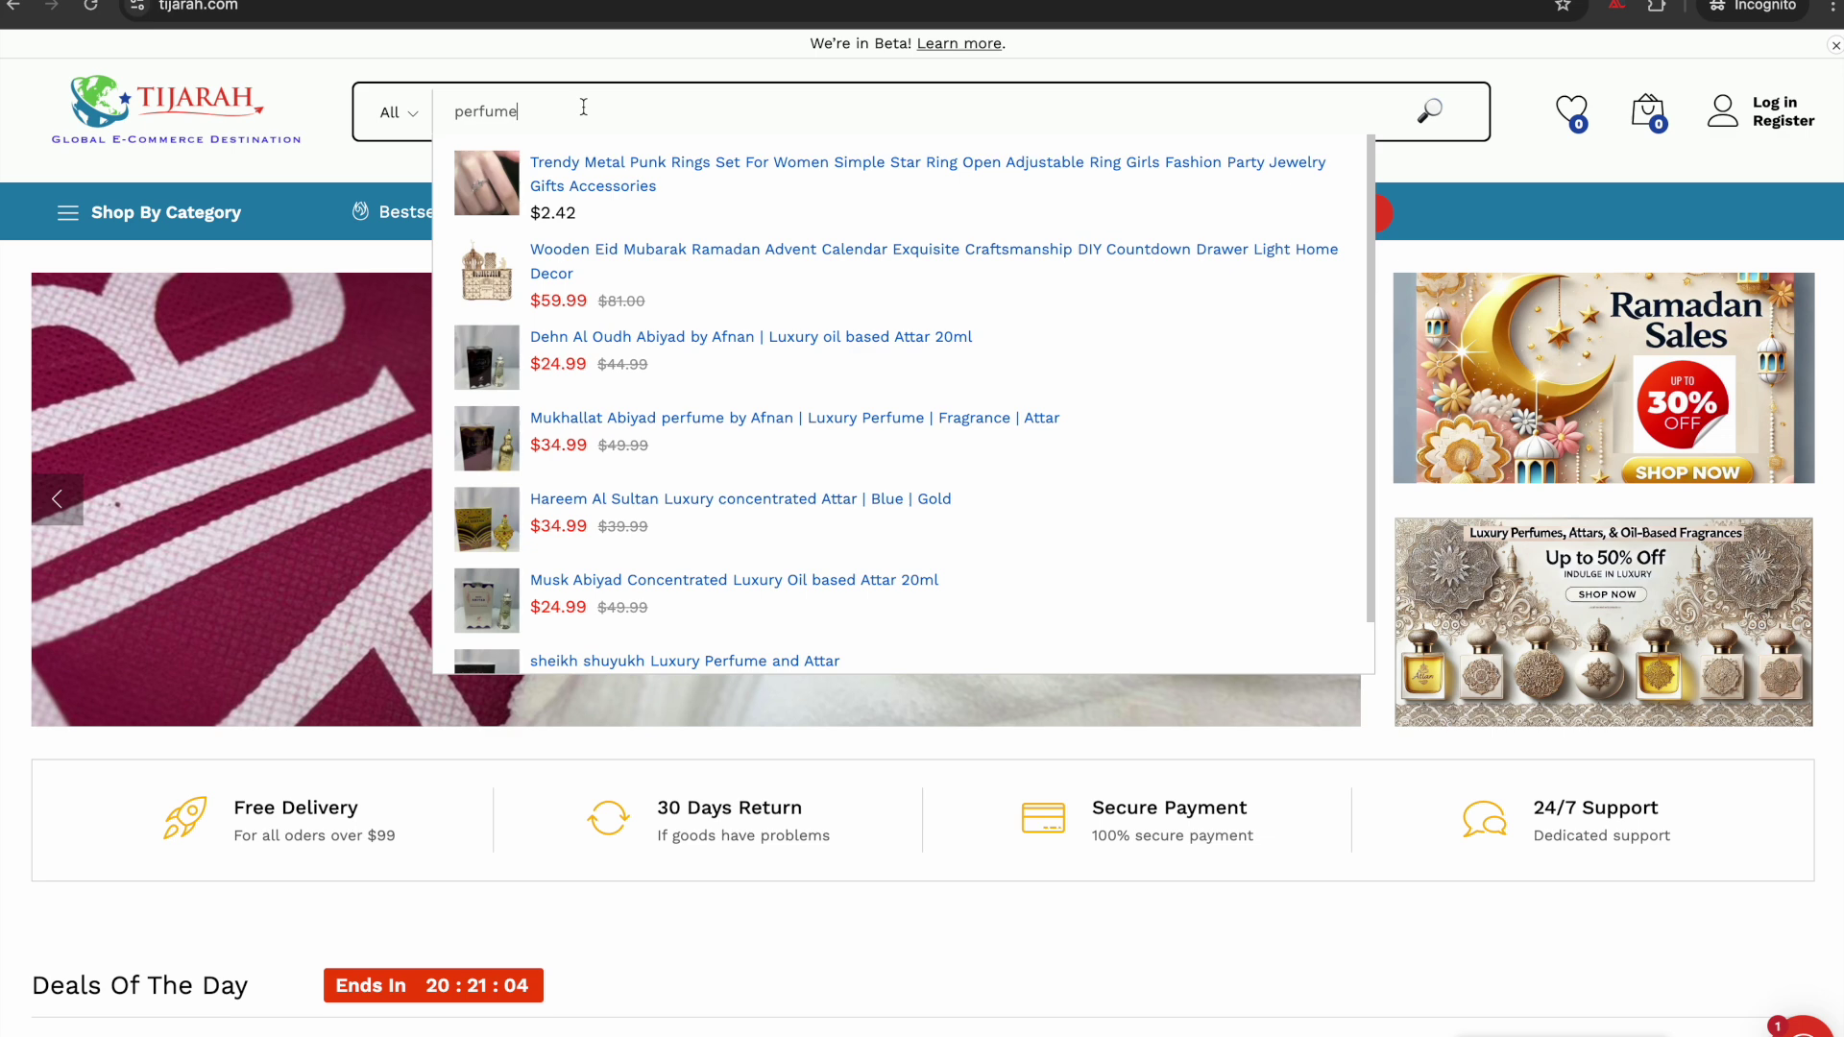
Clear the product search and enter the partial term "per" to check its suggestions
key(BackSpace)
key(BackSpace)
key(BackSpace)
key(BackSpace)
key(BackSpace)
key(BackSpace)
key(BackSpace)
text(per)
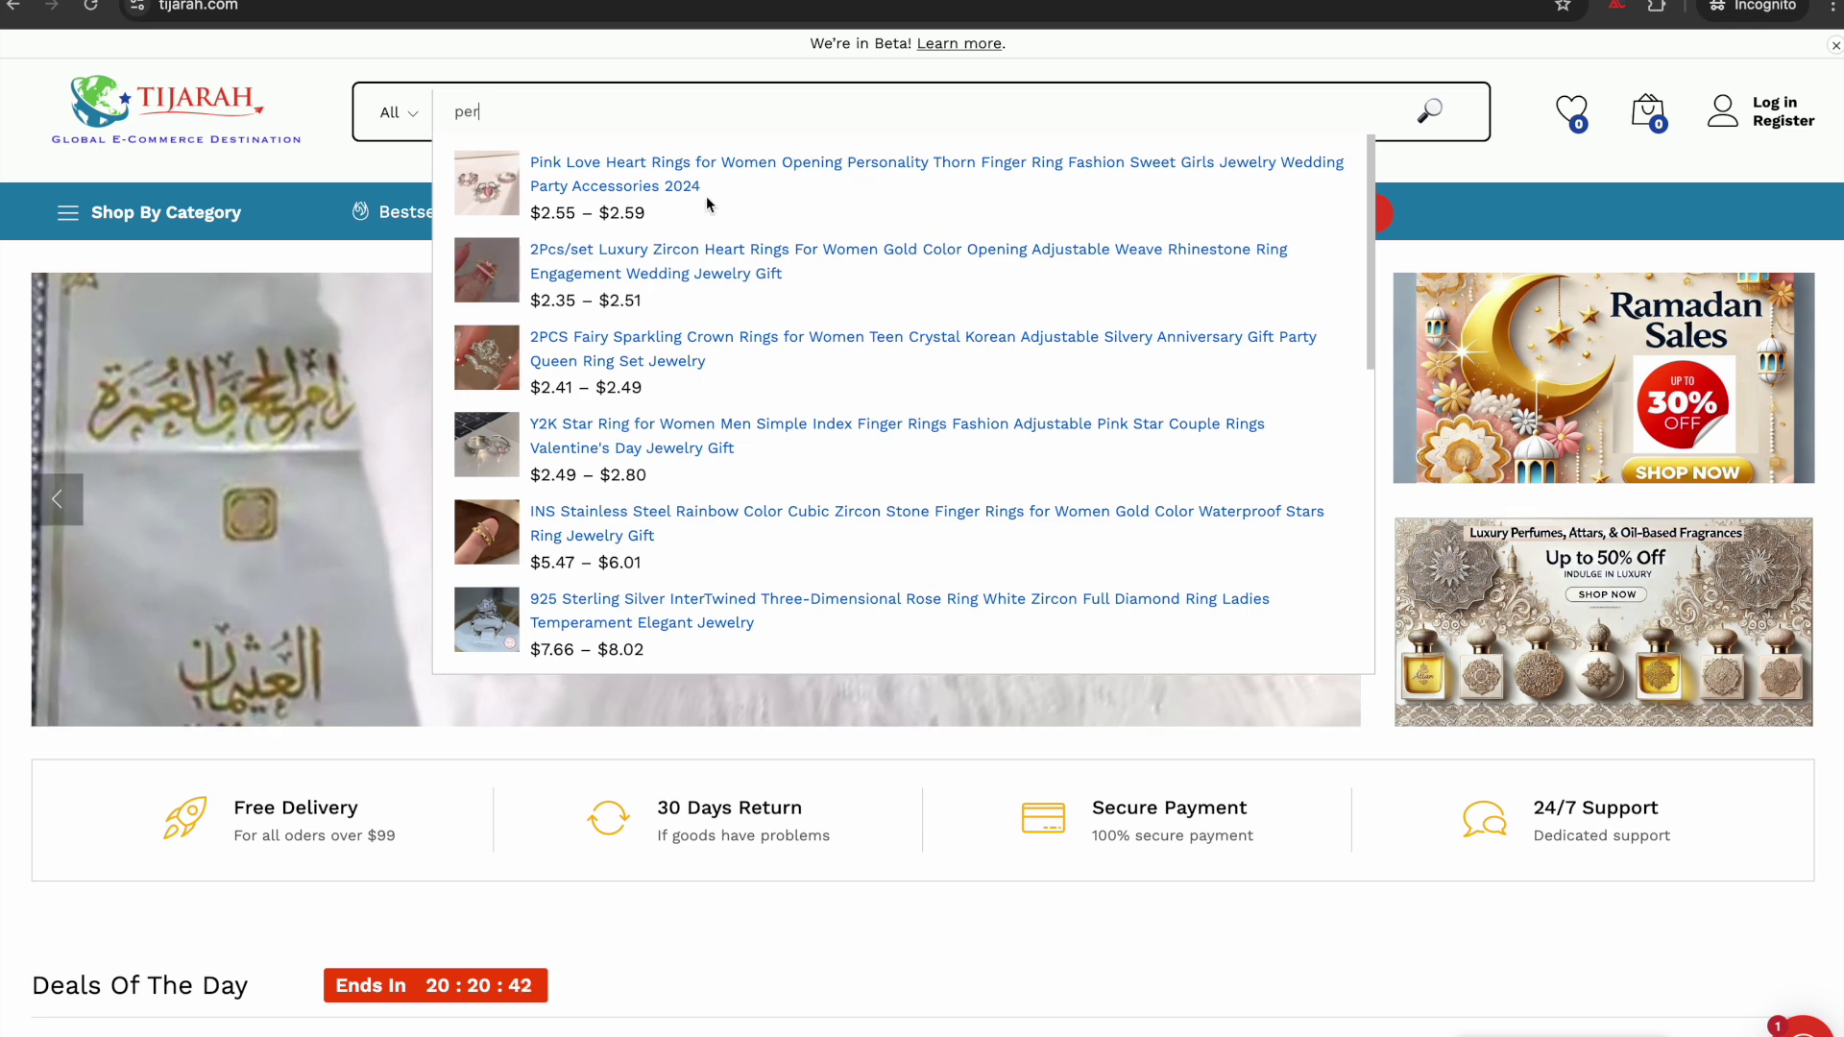
Extend the search term letter by letter to "perfumes", checking the suggestions after each addition
text(f)
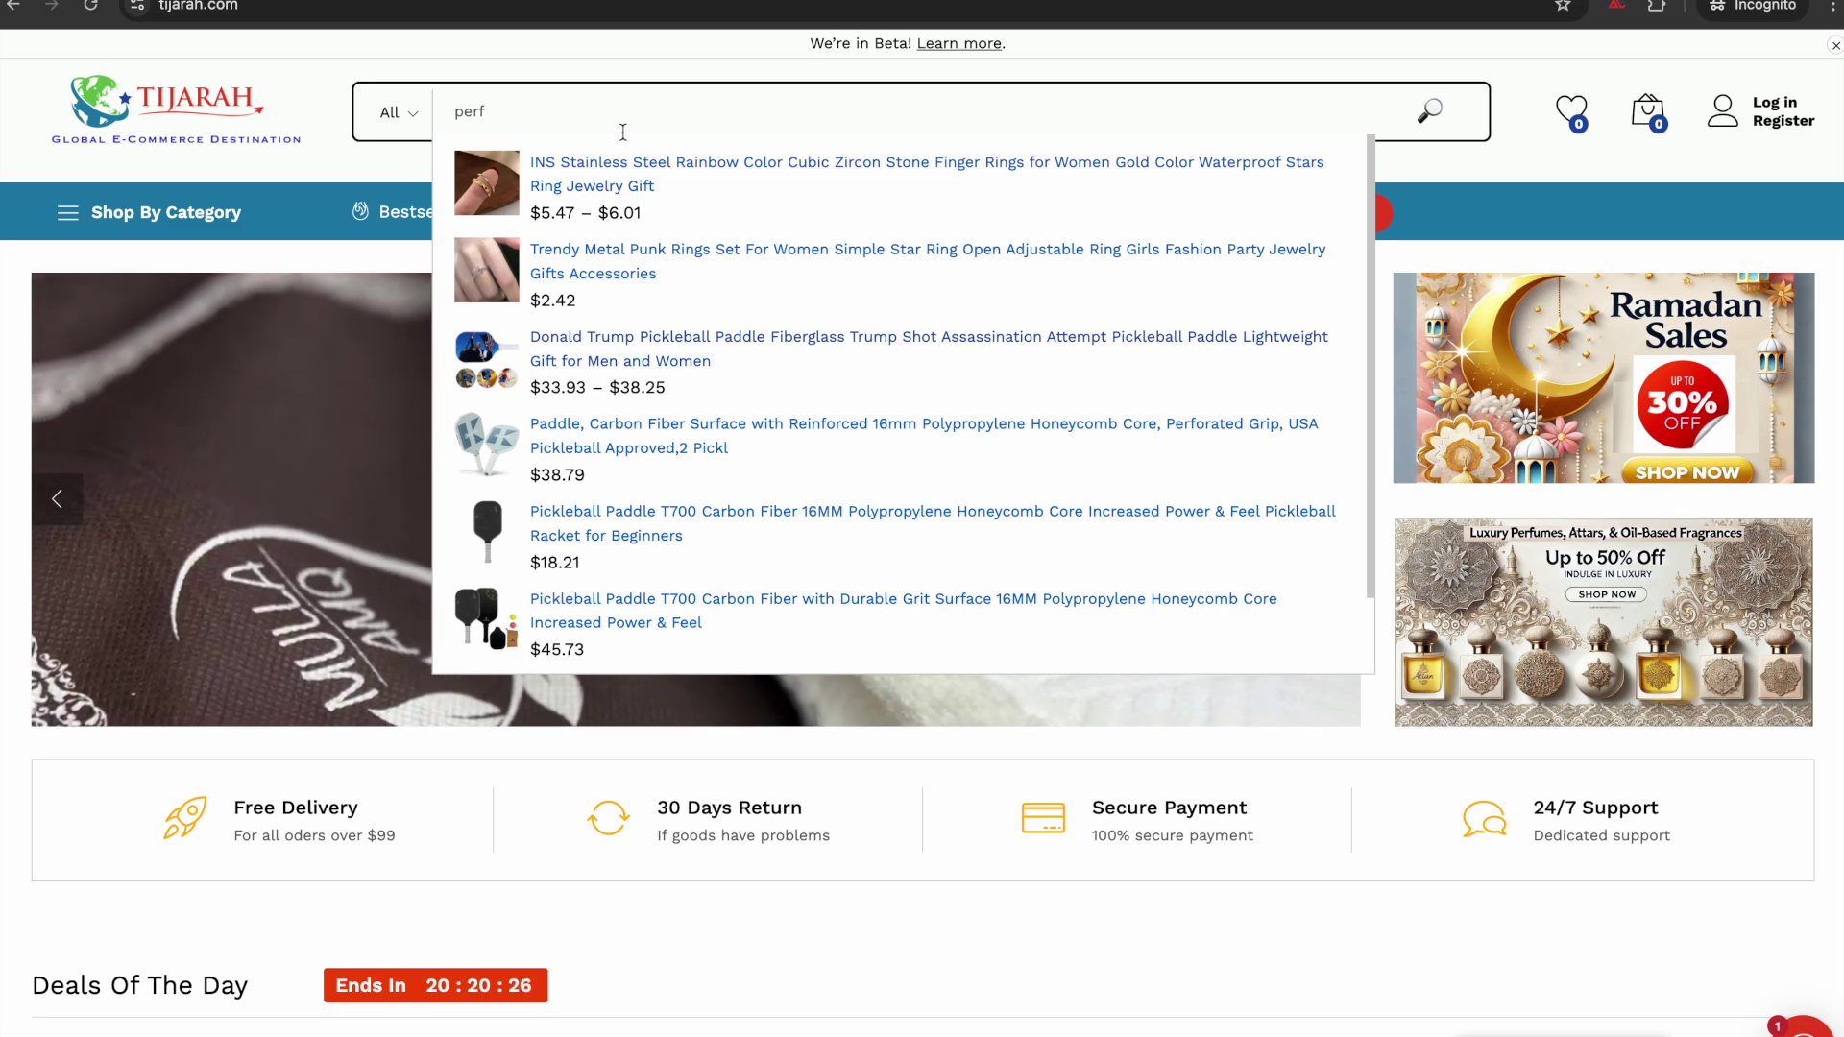
text(u)
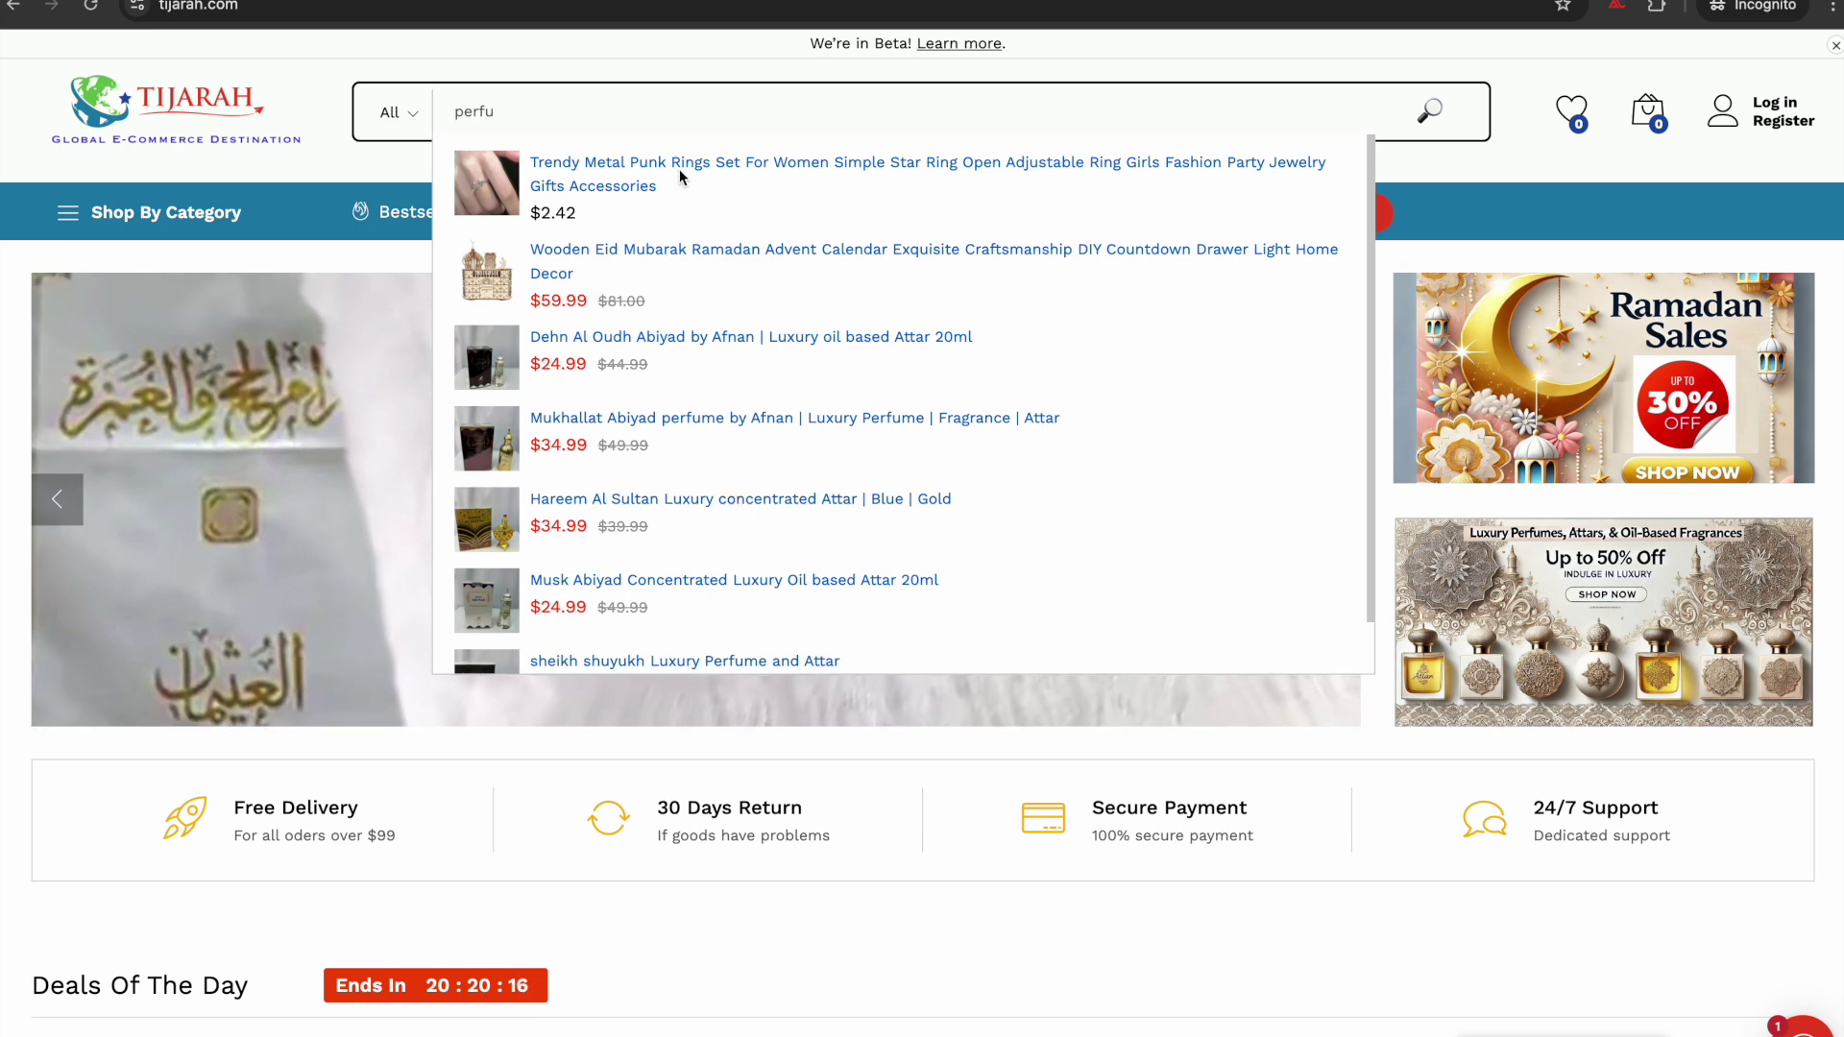
text(m)
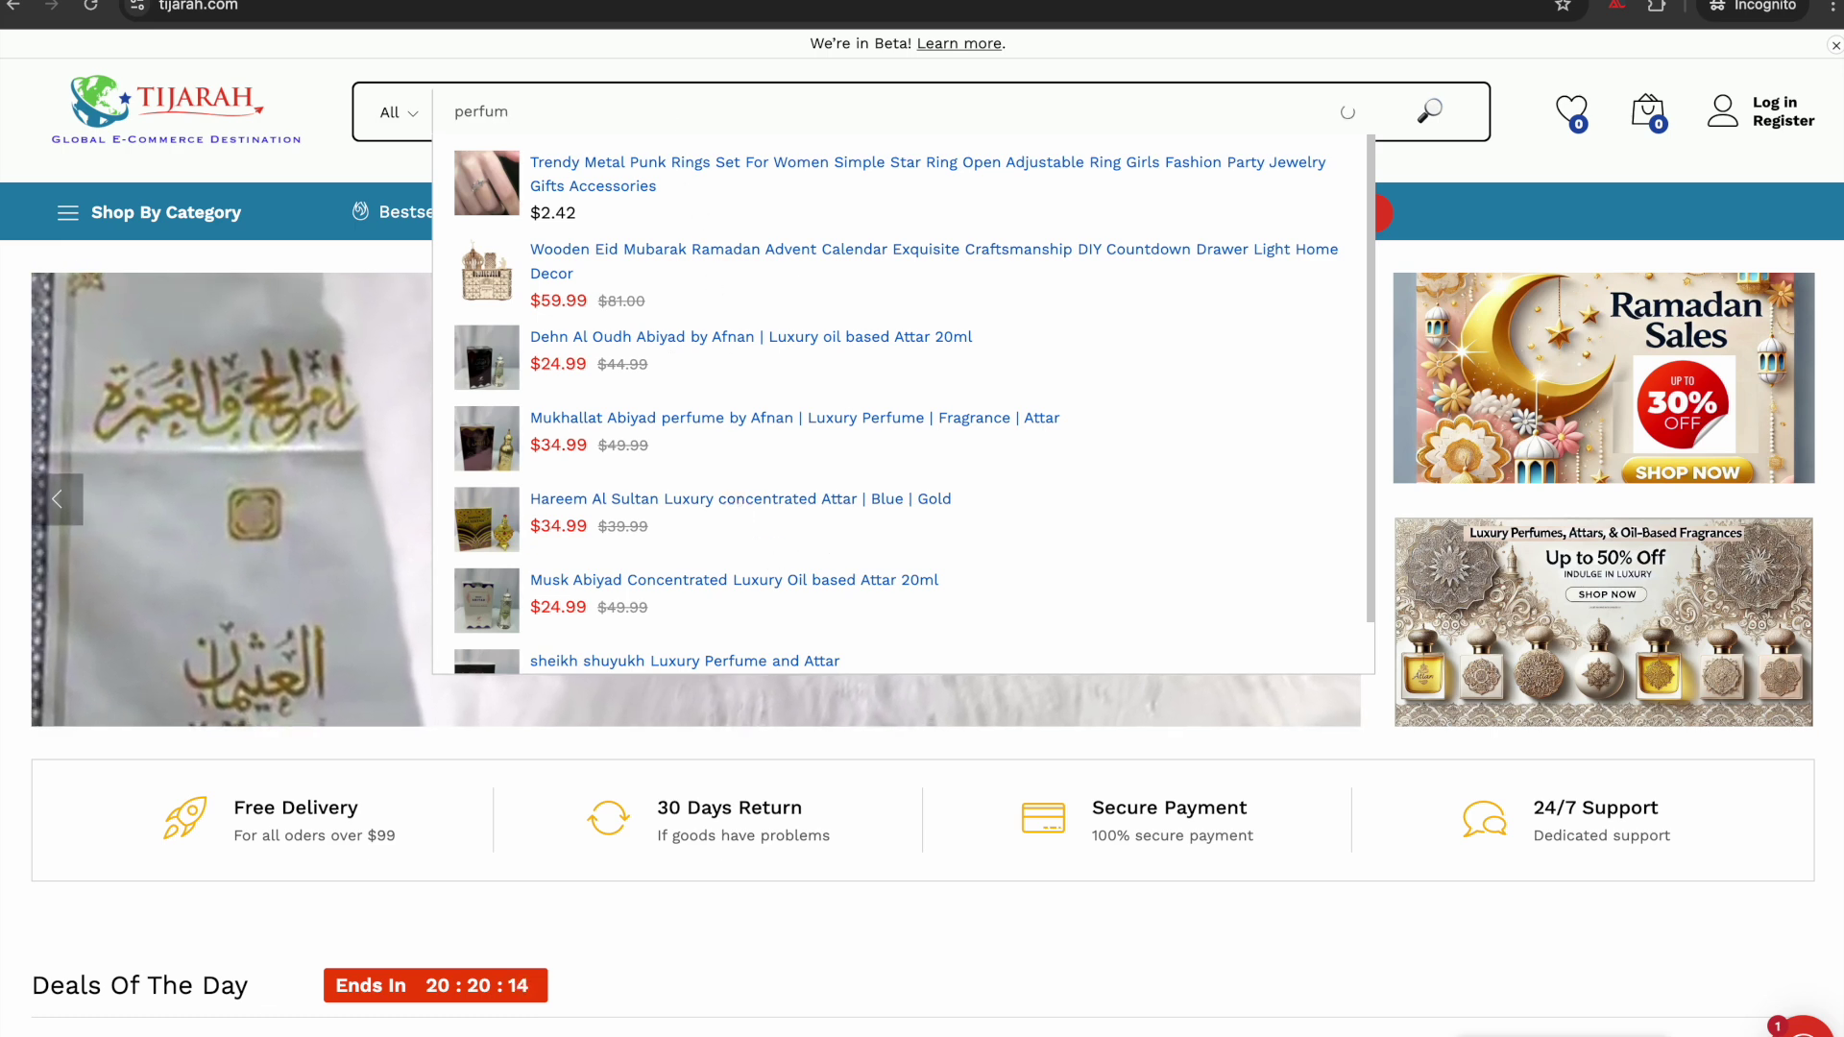
text(es)
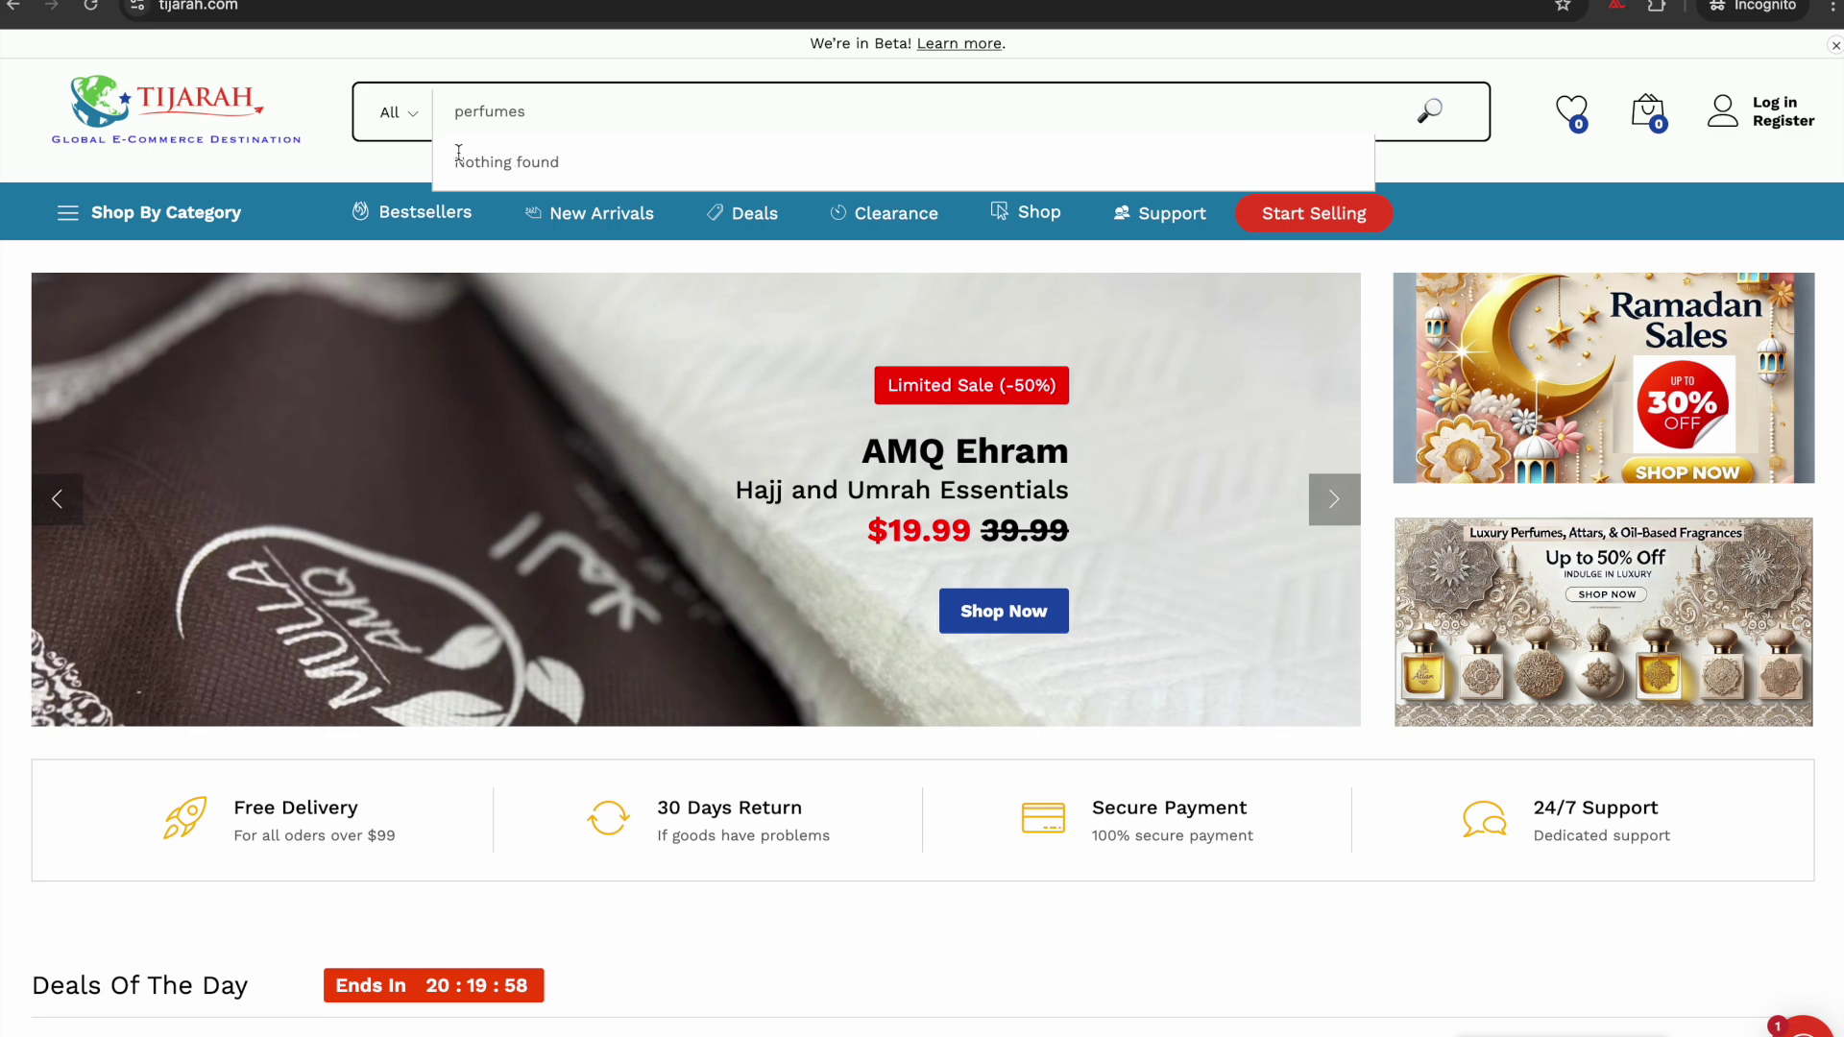
click(602, 115)
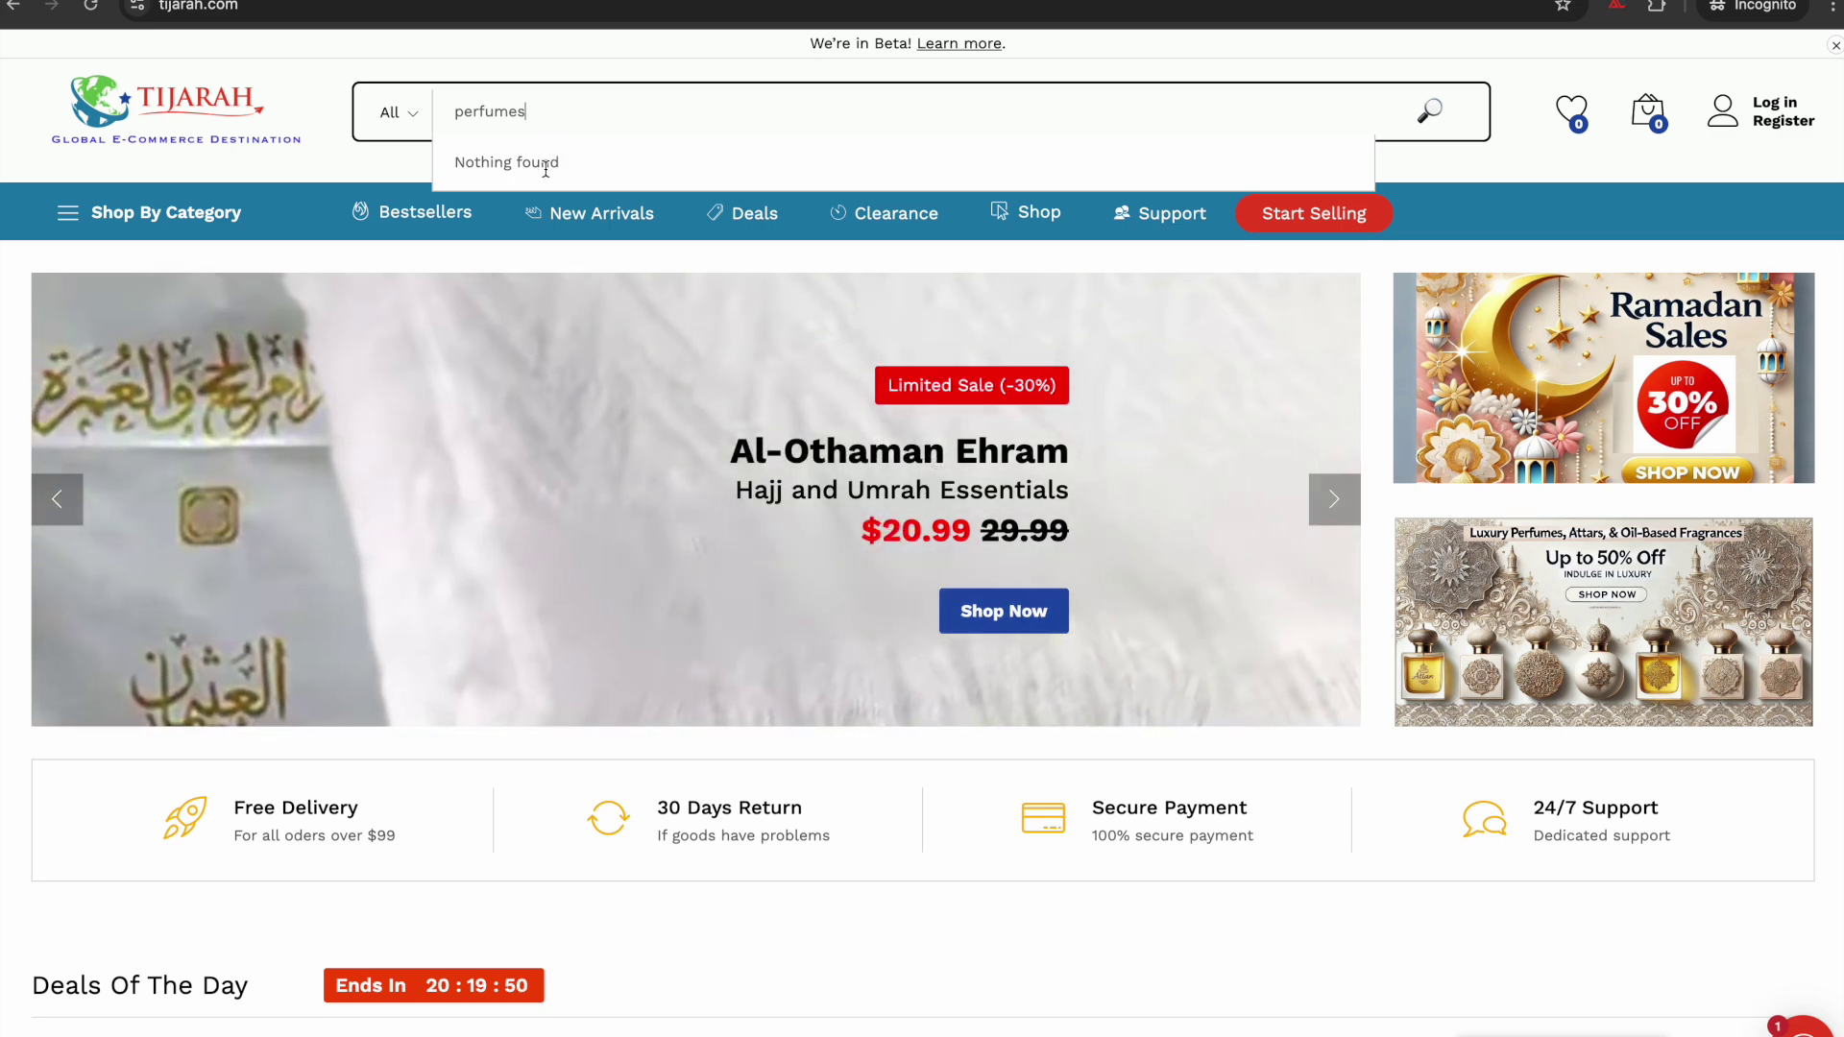
Run the full product search for "perfumes" and sort the results by Relevance
click(1431, 113)
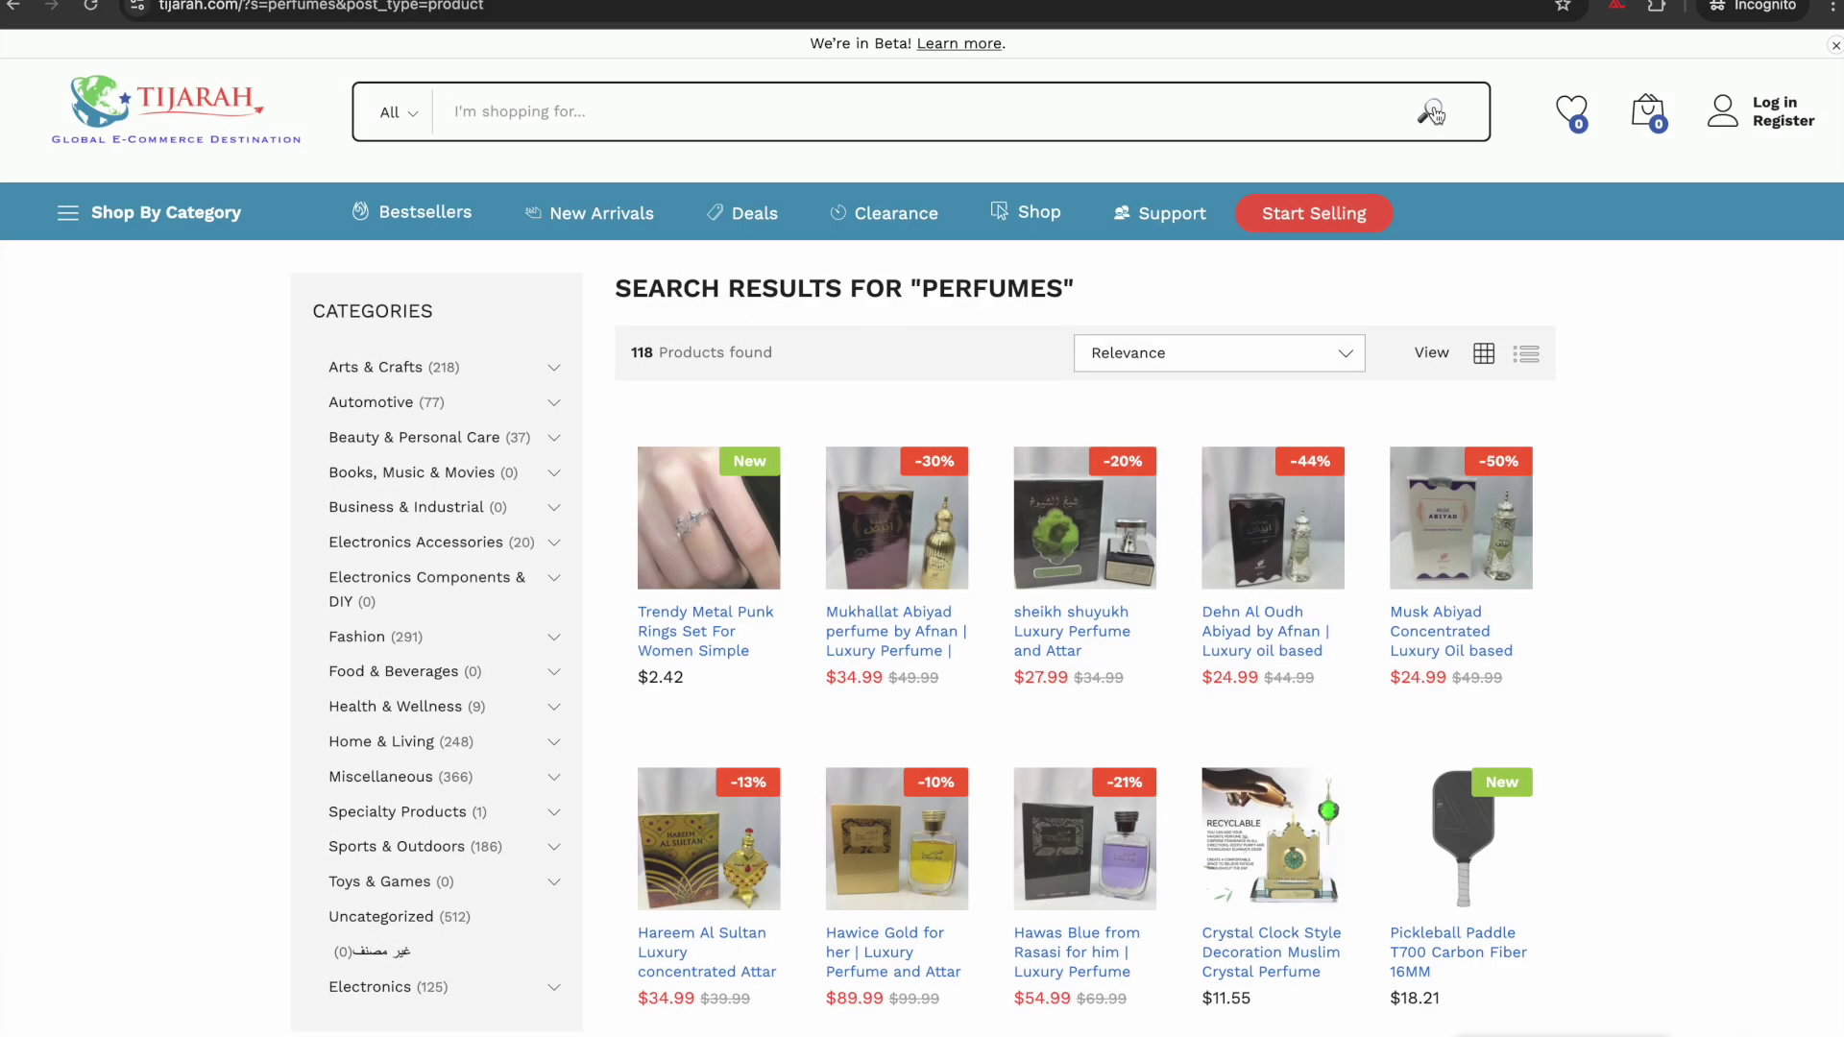
click(1138, 352)
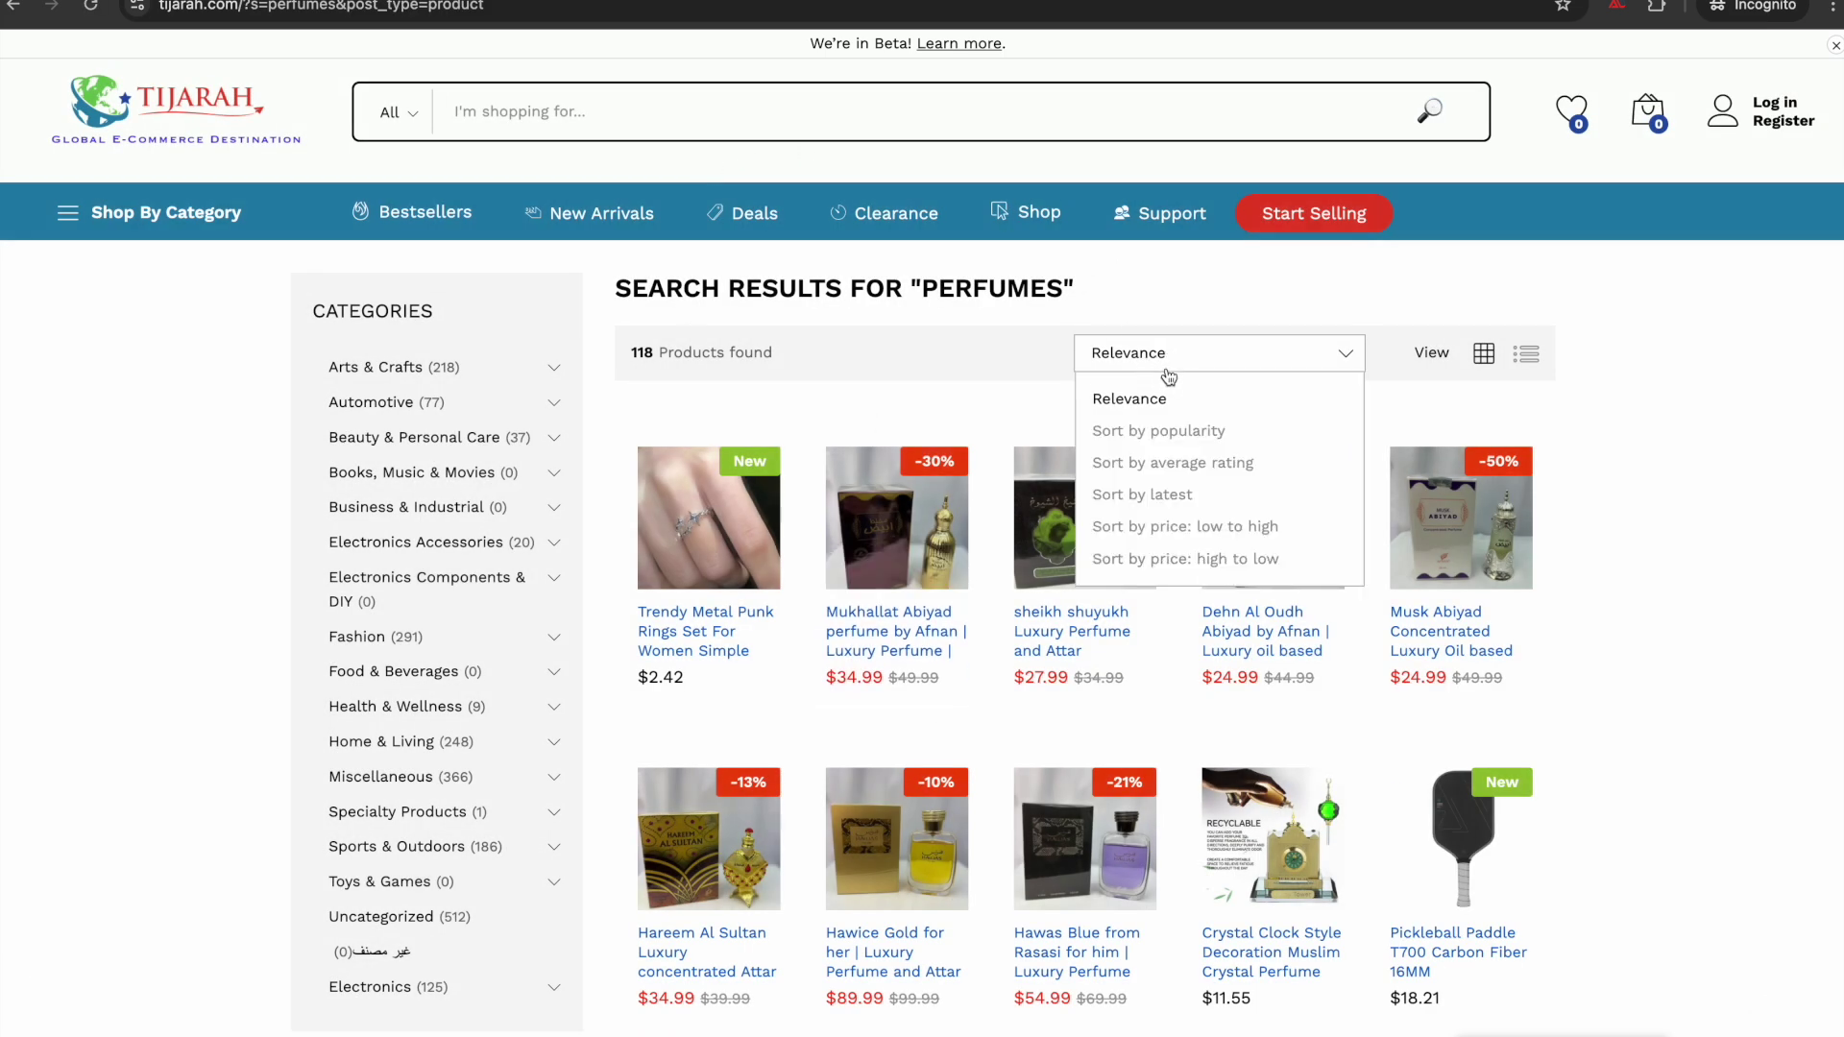
click(1138, 401)
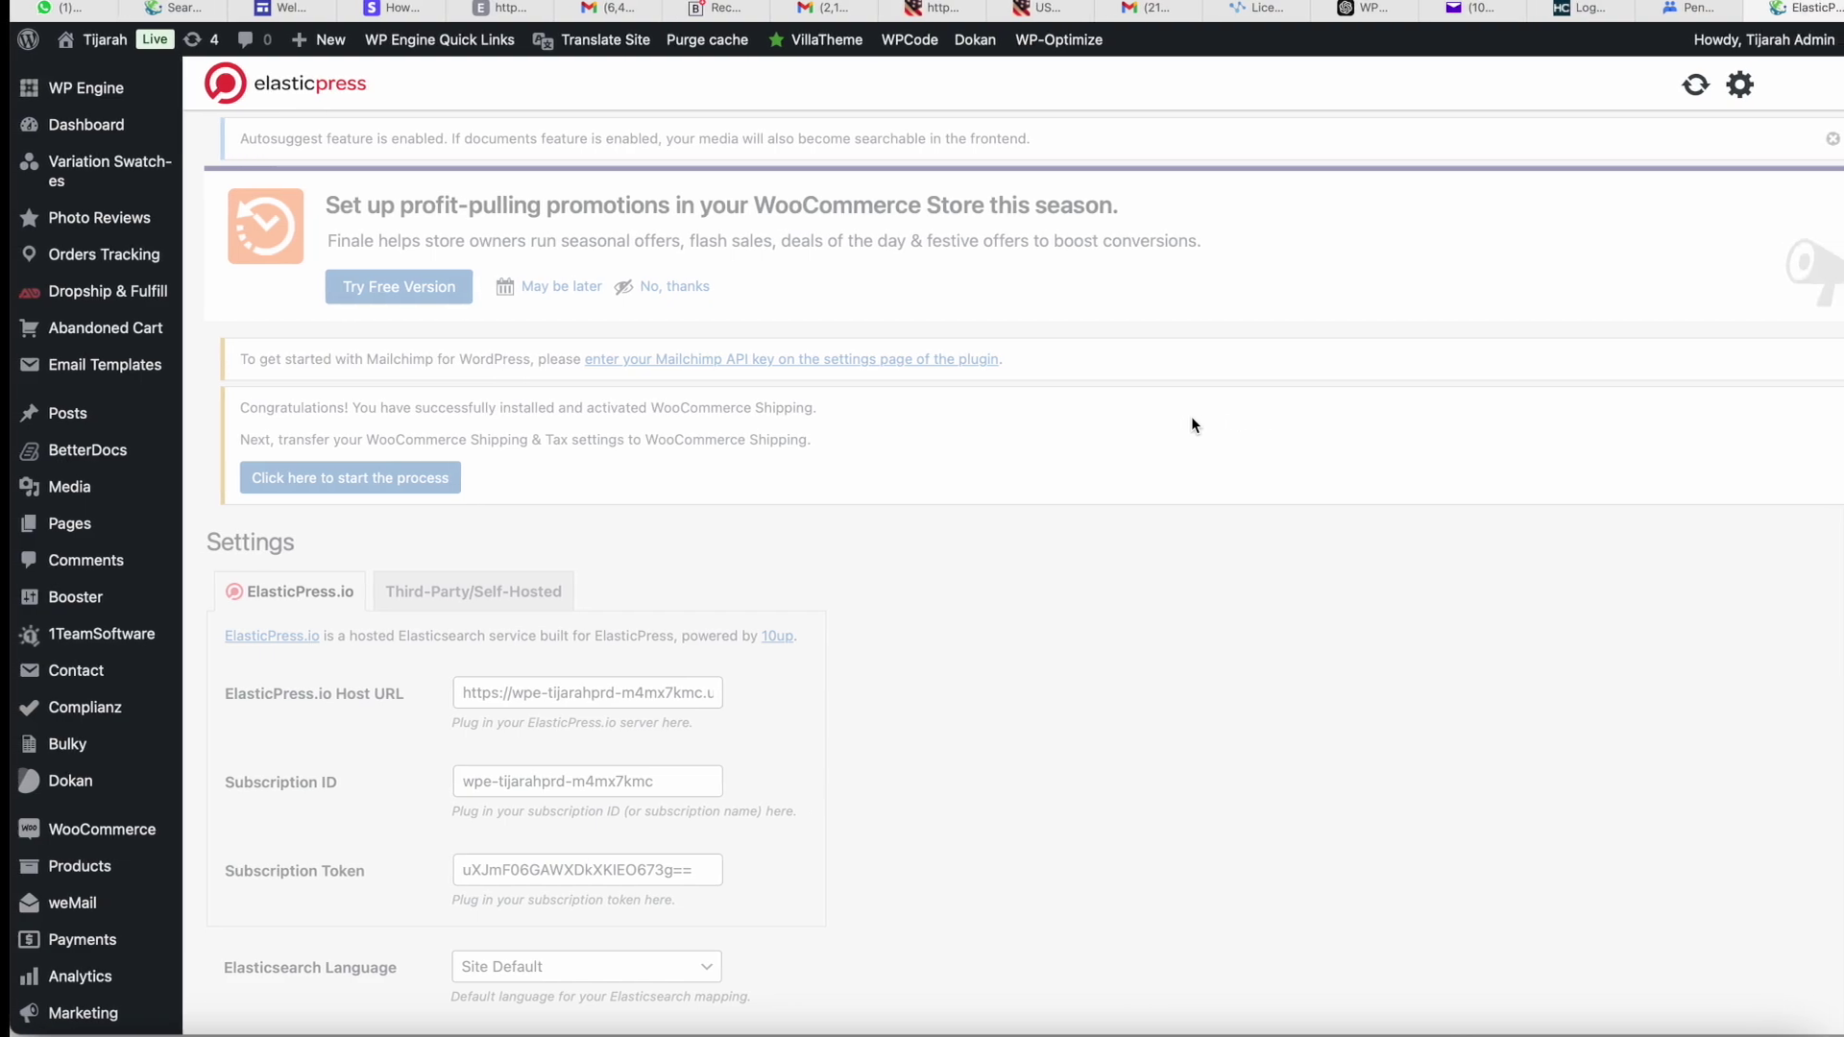
Switch to the WP Engine Support sign-in page, enter the account e-mail and password, and sign in
key(ctrl+Right)
key(ctrl+Right)
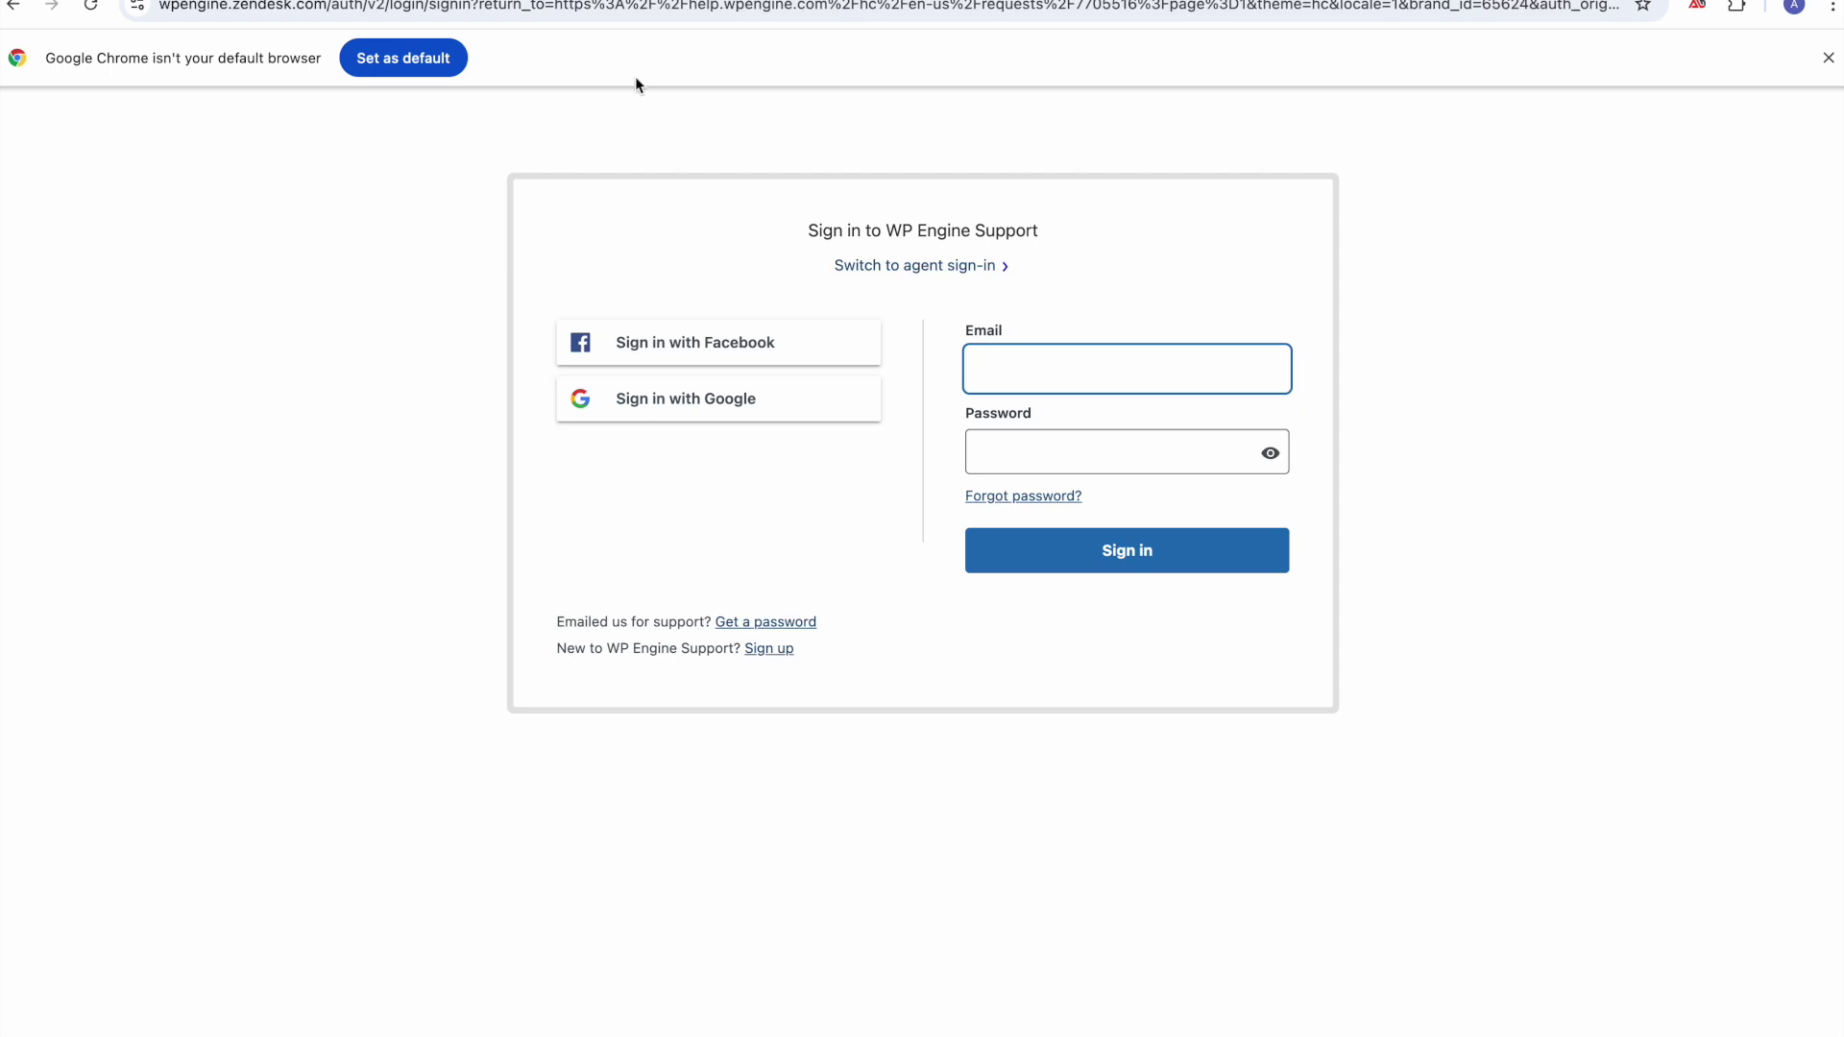
click(1082, 374)
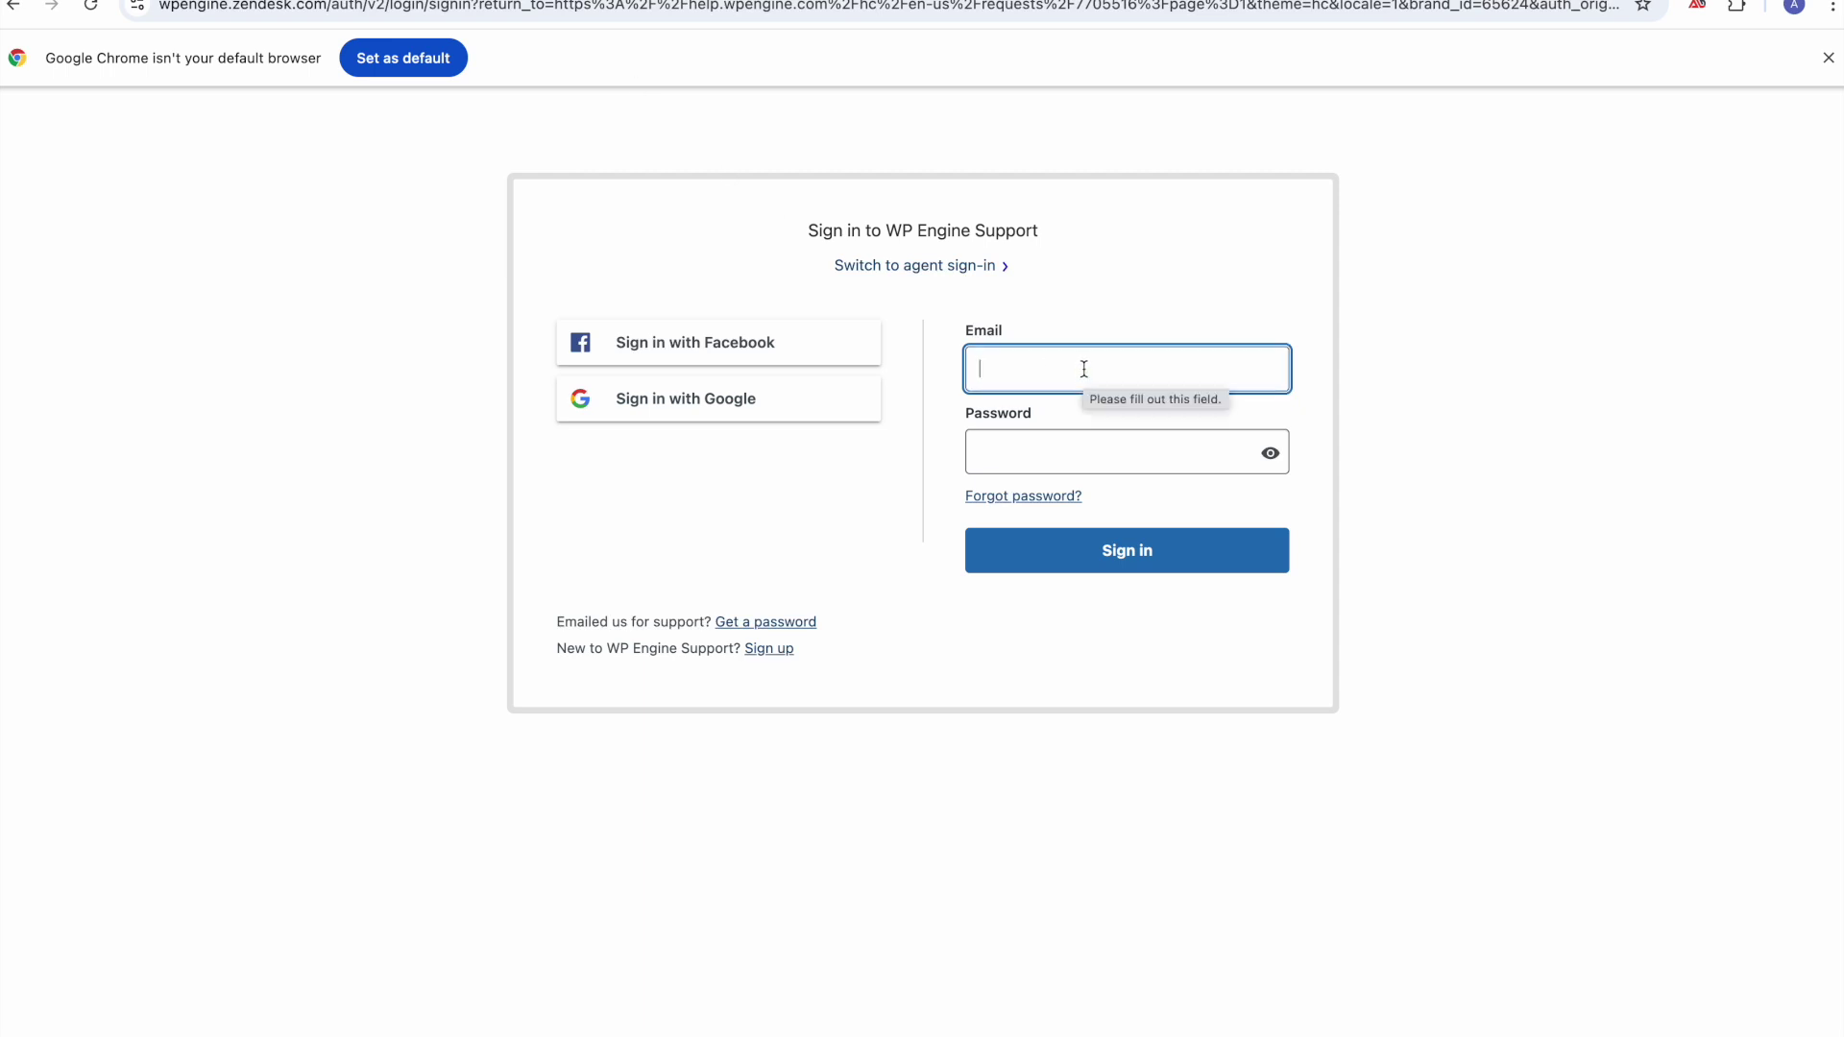
click(1084, 369)
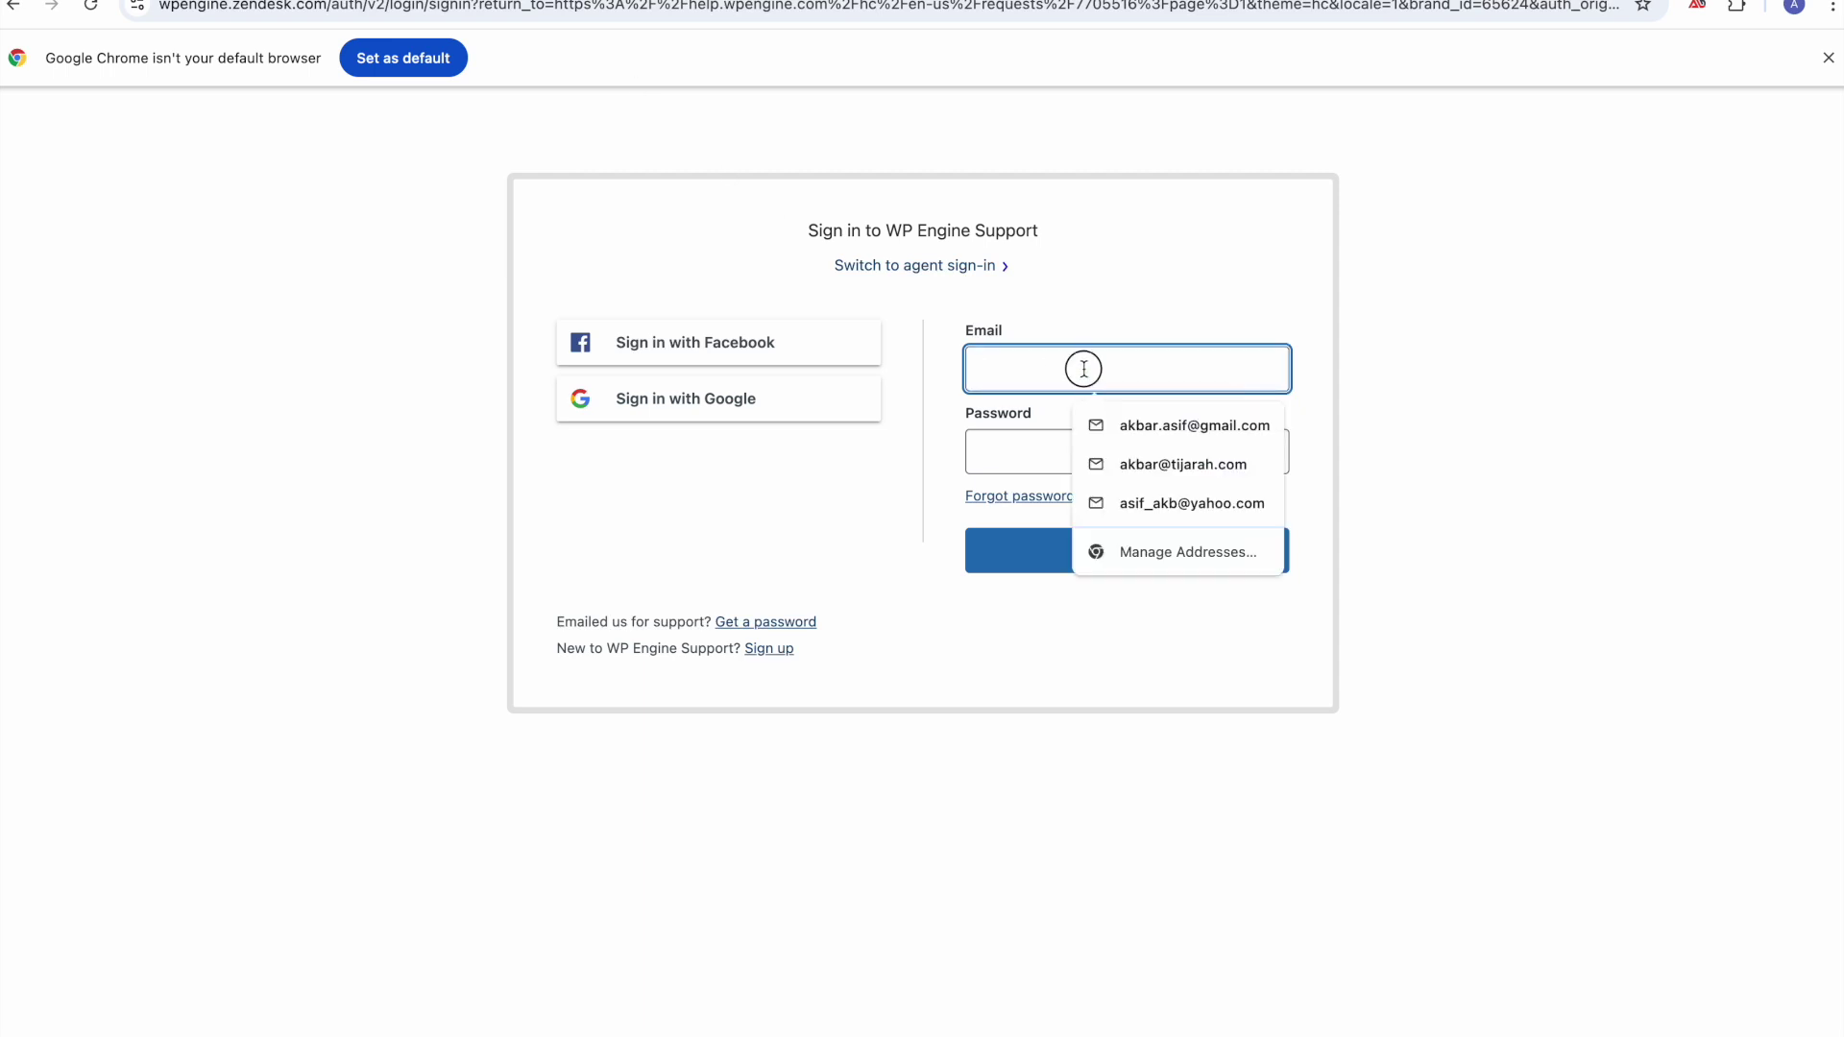
click(1161, 469)
click(1156, 463)
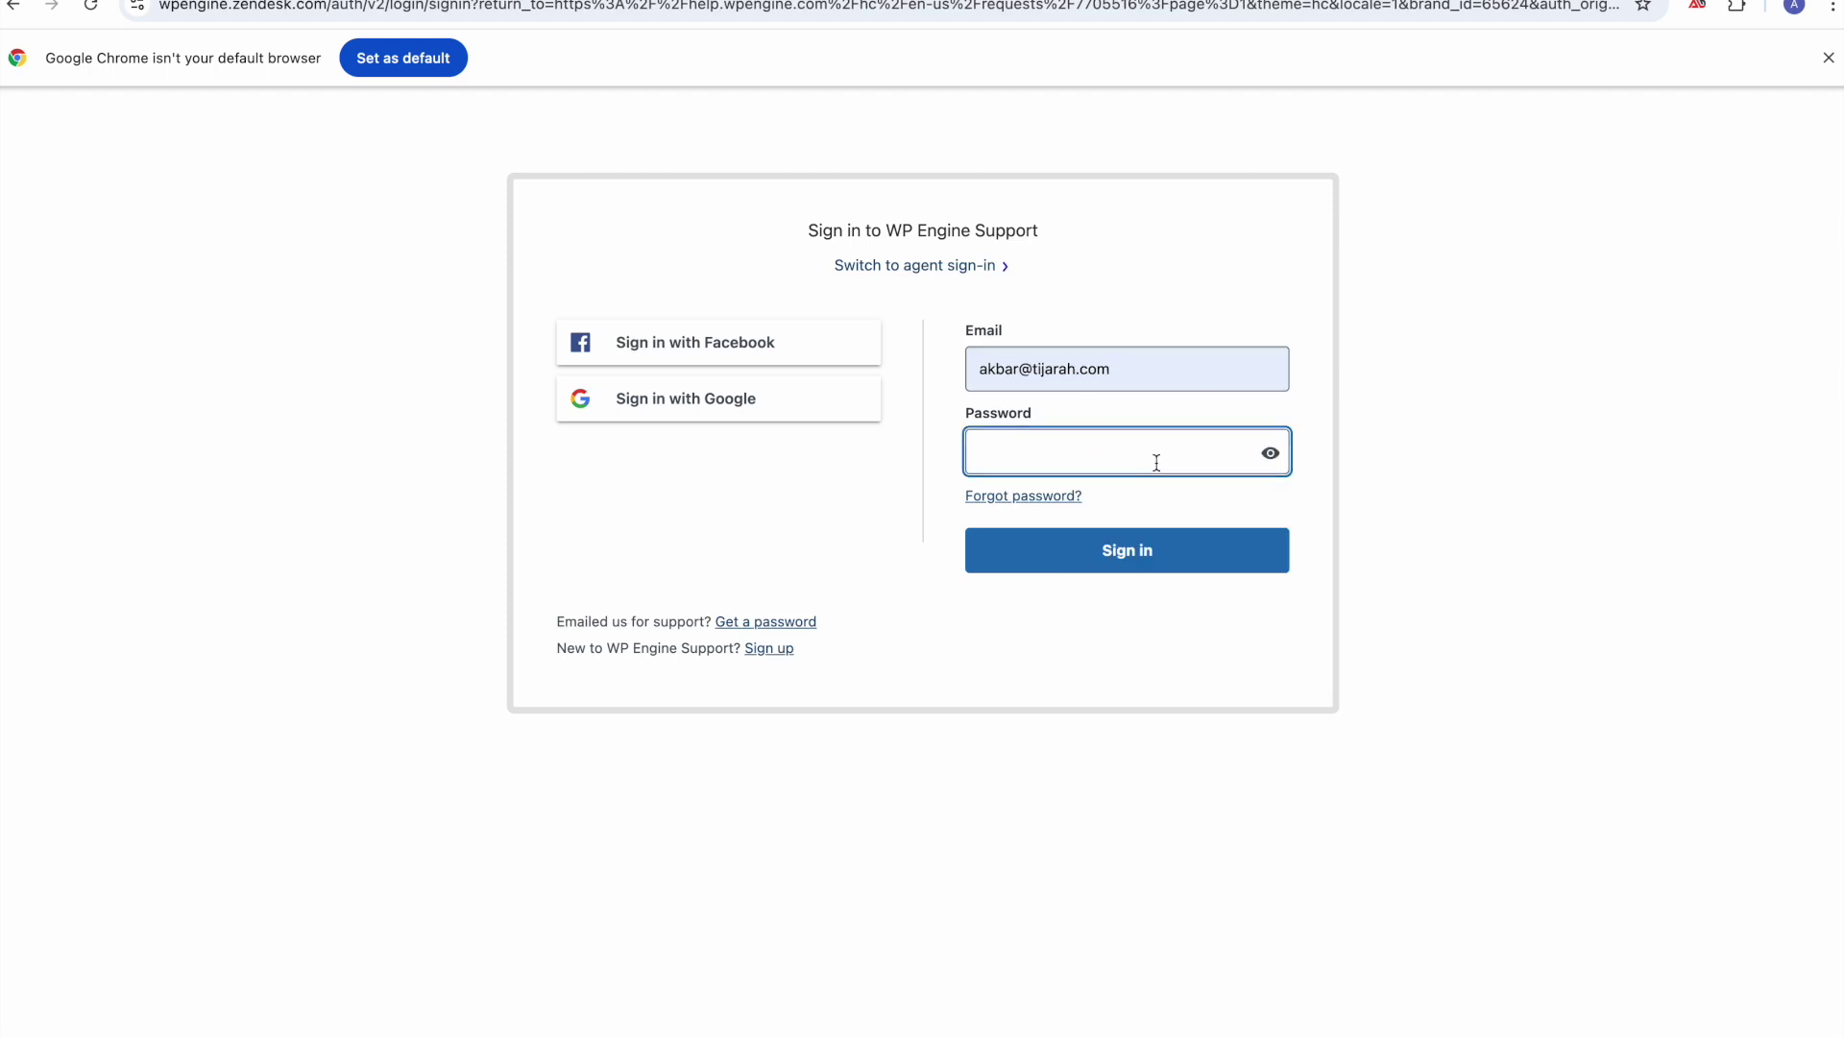
text(••)
click(1170, 562)
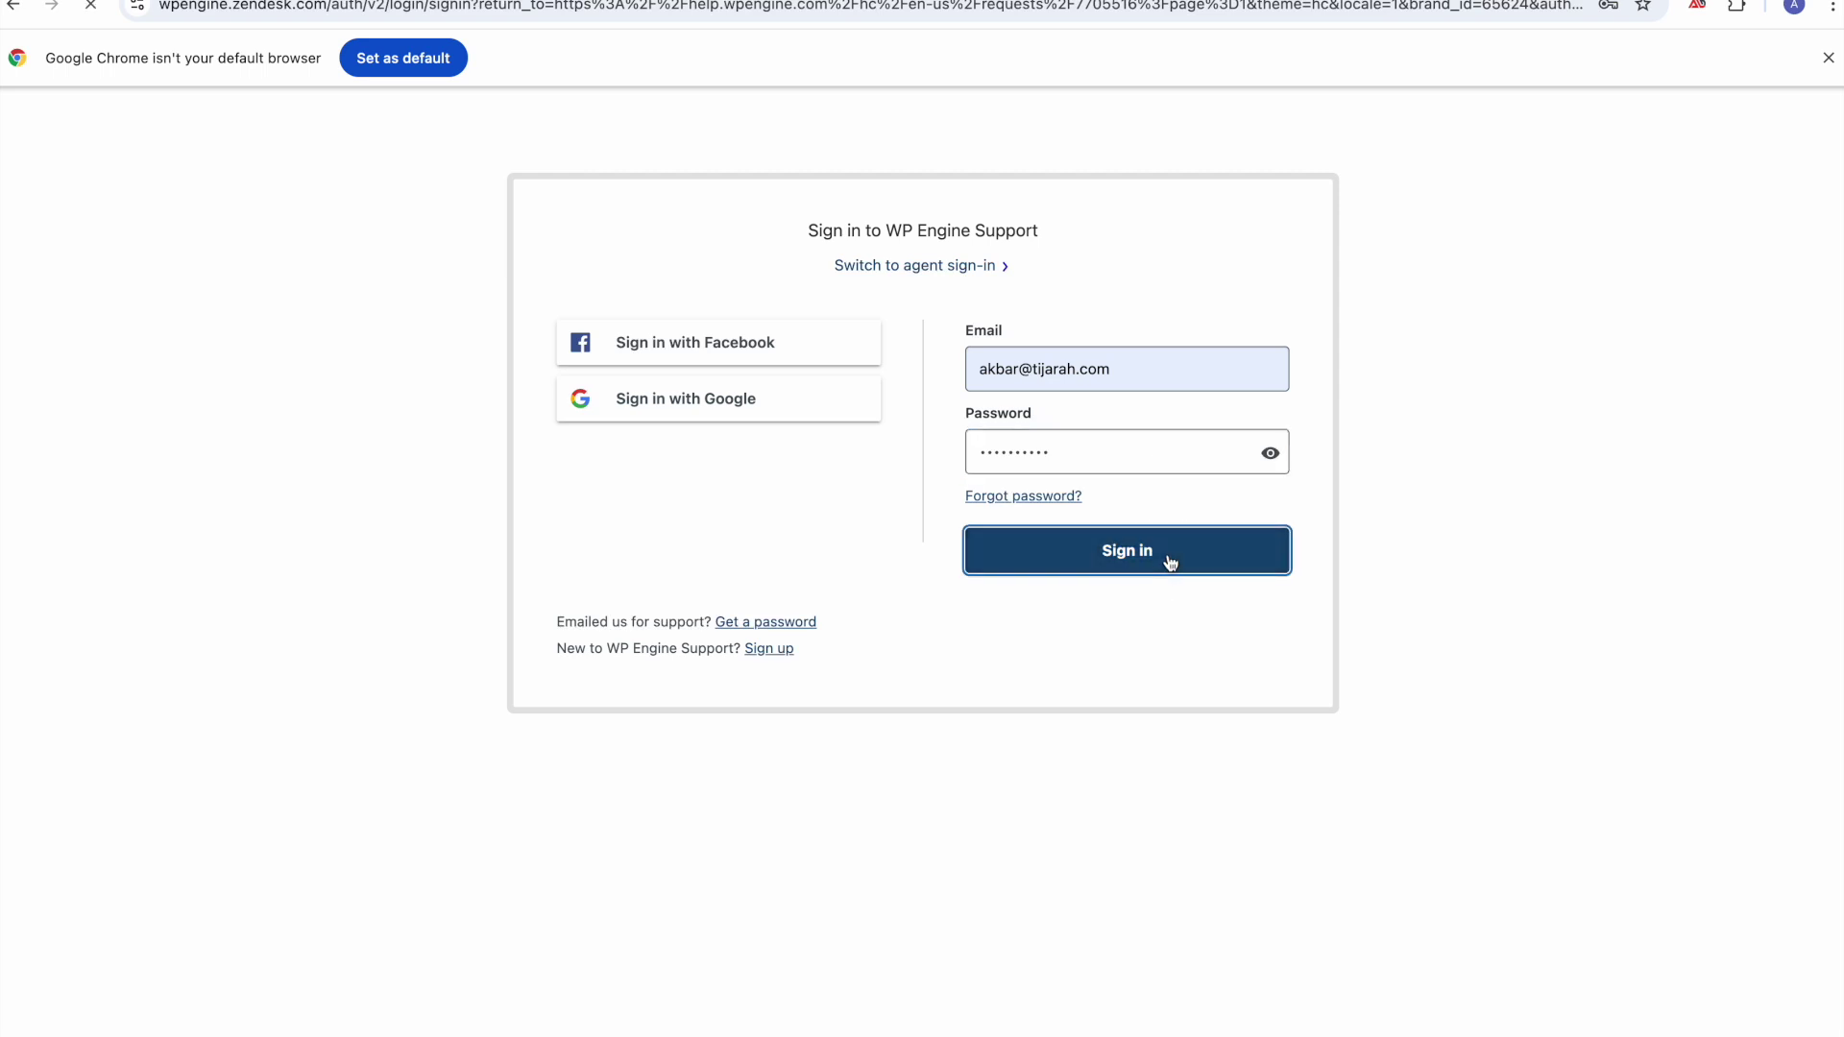
Examine the support ticket's proposals for built-in stemming, fuzzy matching and the shingle token filter
scroll(932, 620, down, 10)
scroll(934, 622, down, 20)
scroll(932, 622, up, 20)
scroll(936, 629, up, 20)
scroll(932, 620, up, 14)
scroll(931, 620, down, 5)
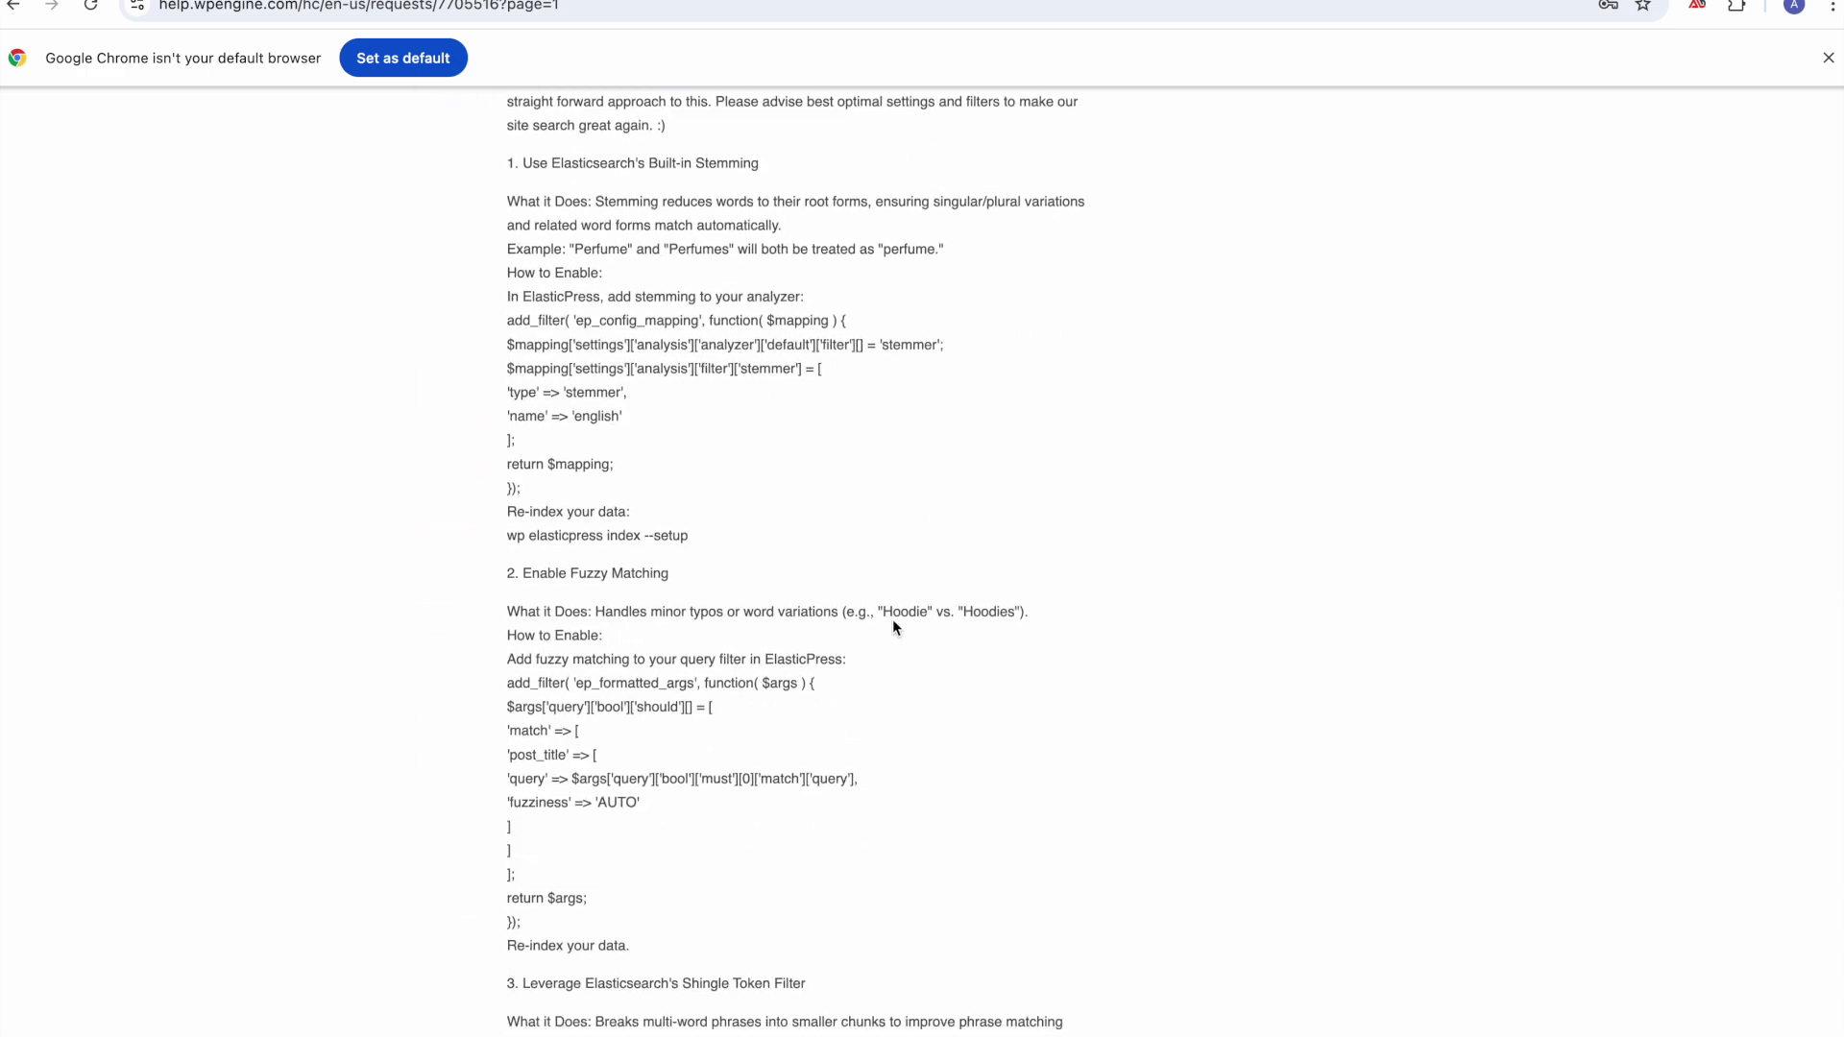
drag(502, 163, 639, 321)
click(639, 321)
drag(755, 162, 621, 165)
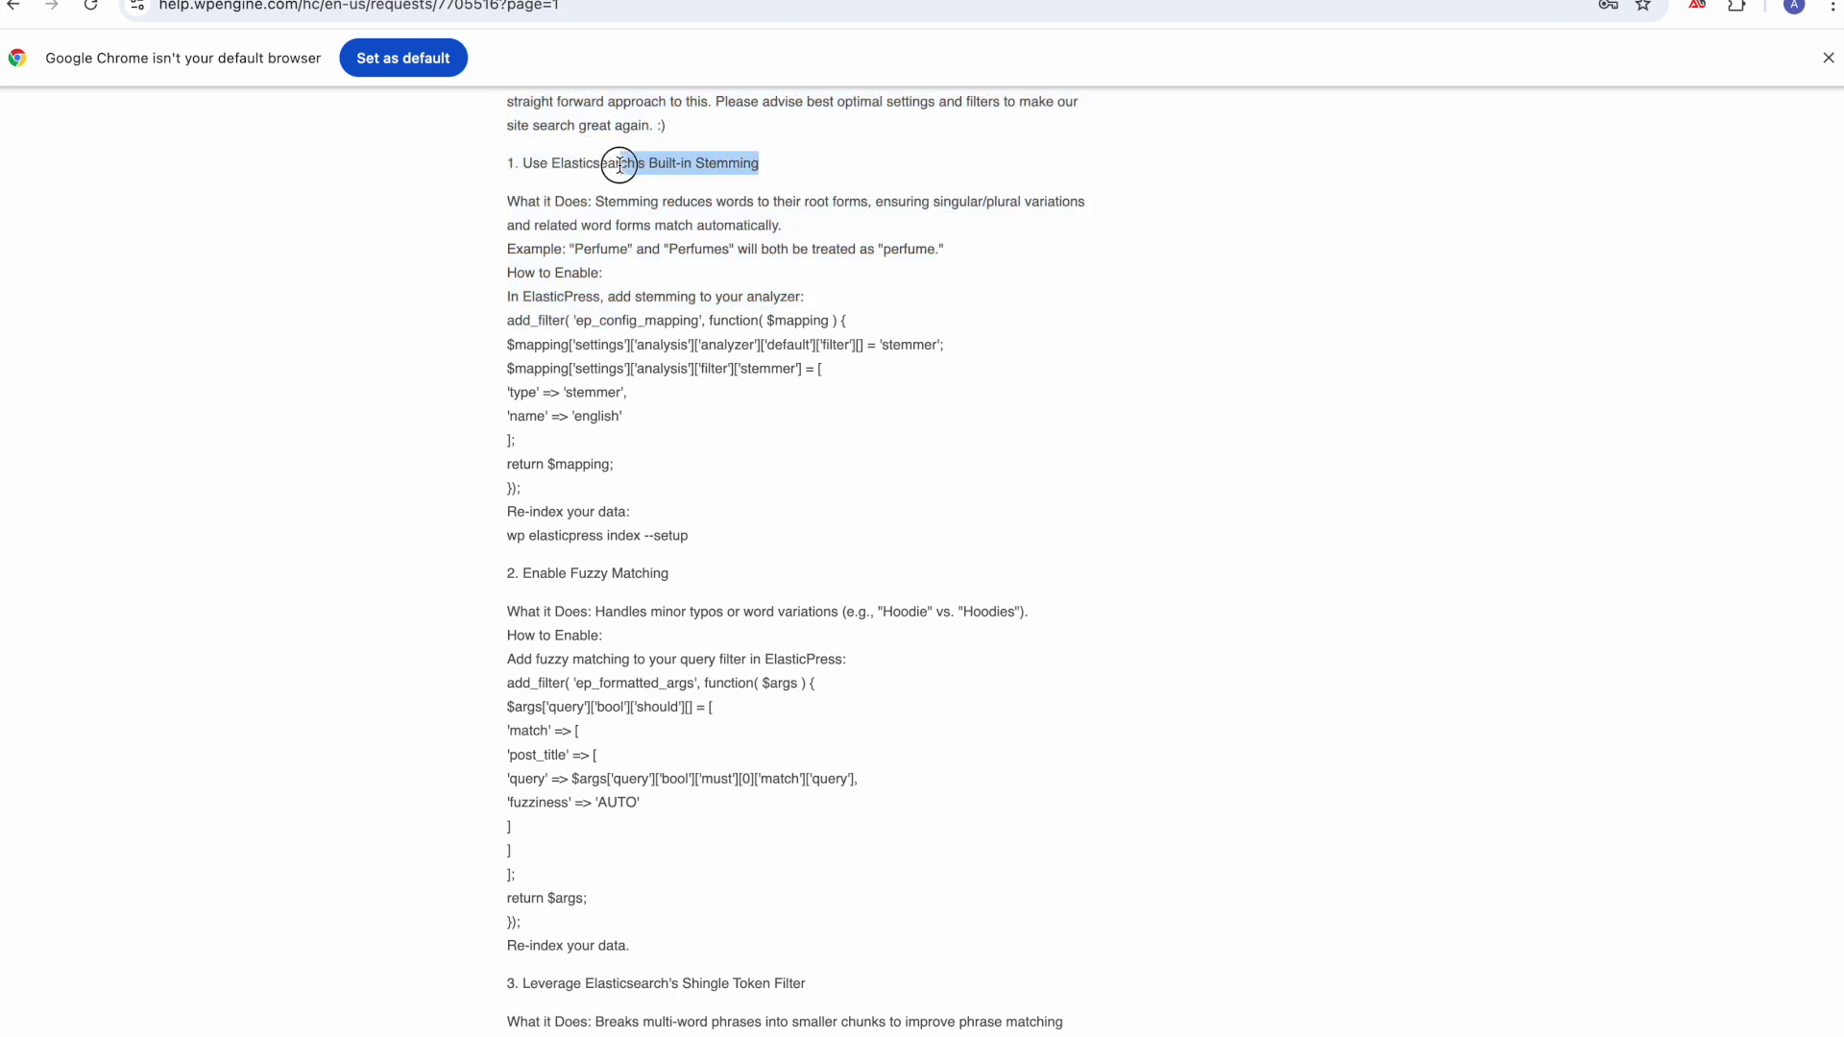
scroll(722, 468, down, 2)
drag(670, 367, 532, 370)
scroll(699, 500, down, 2)
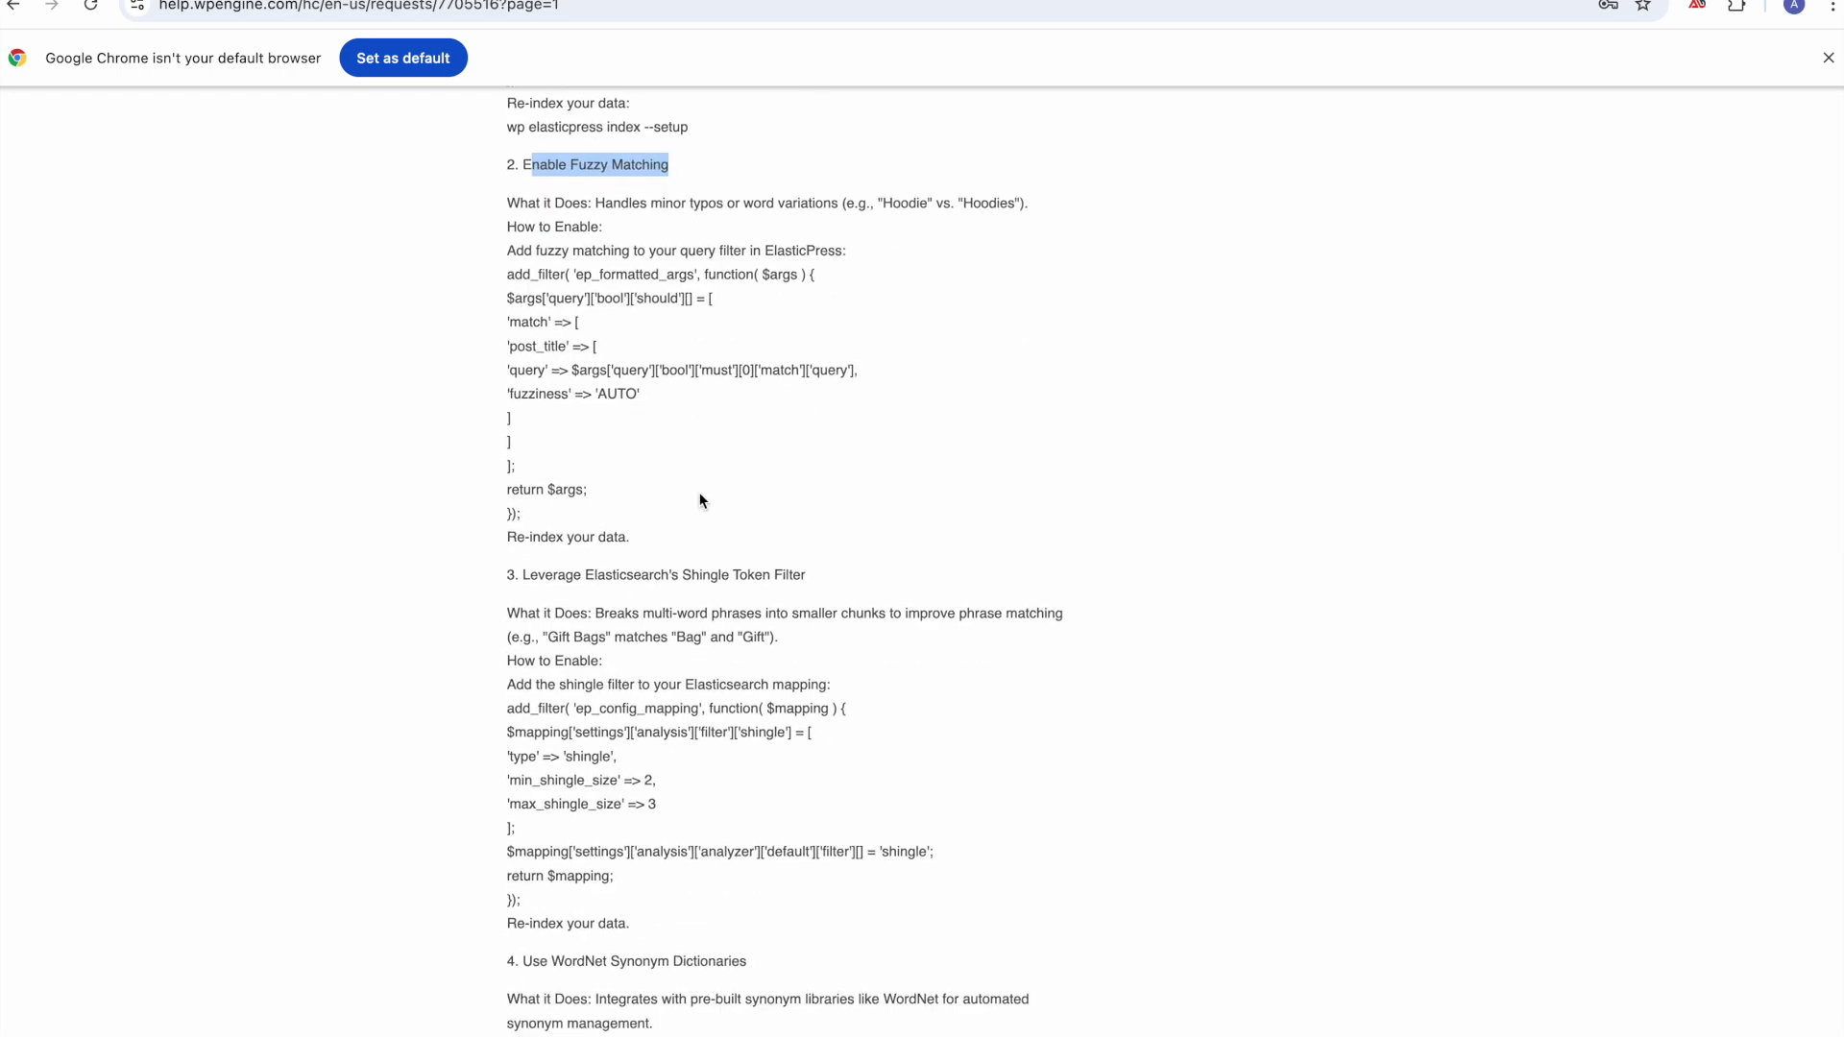
drag(816, 576, 631, 574)
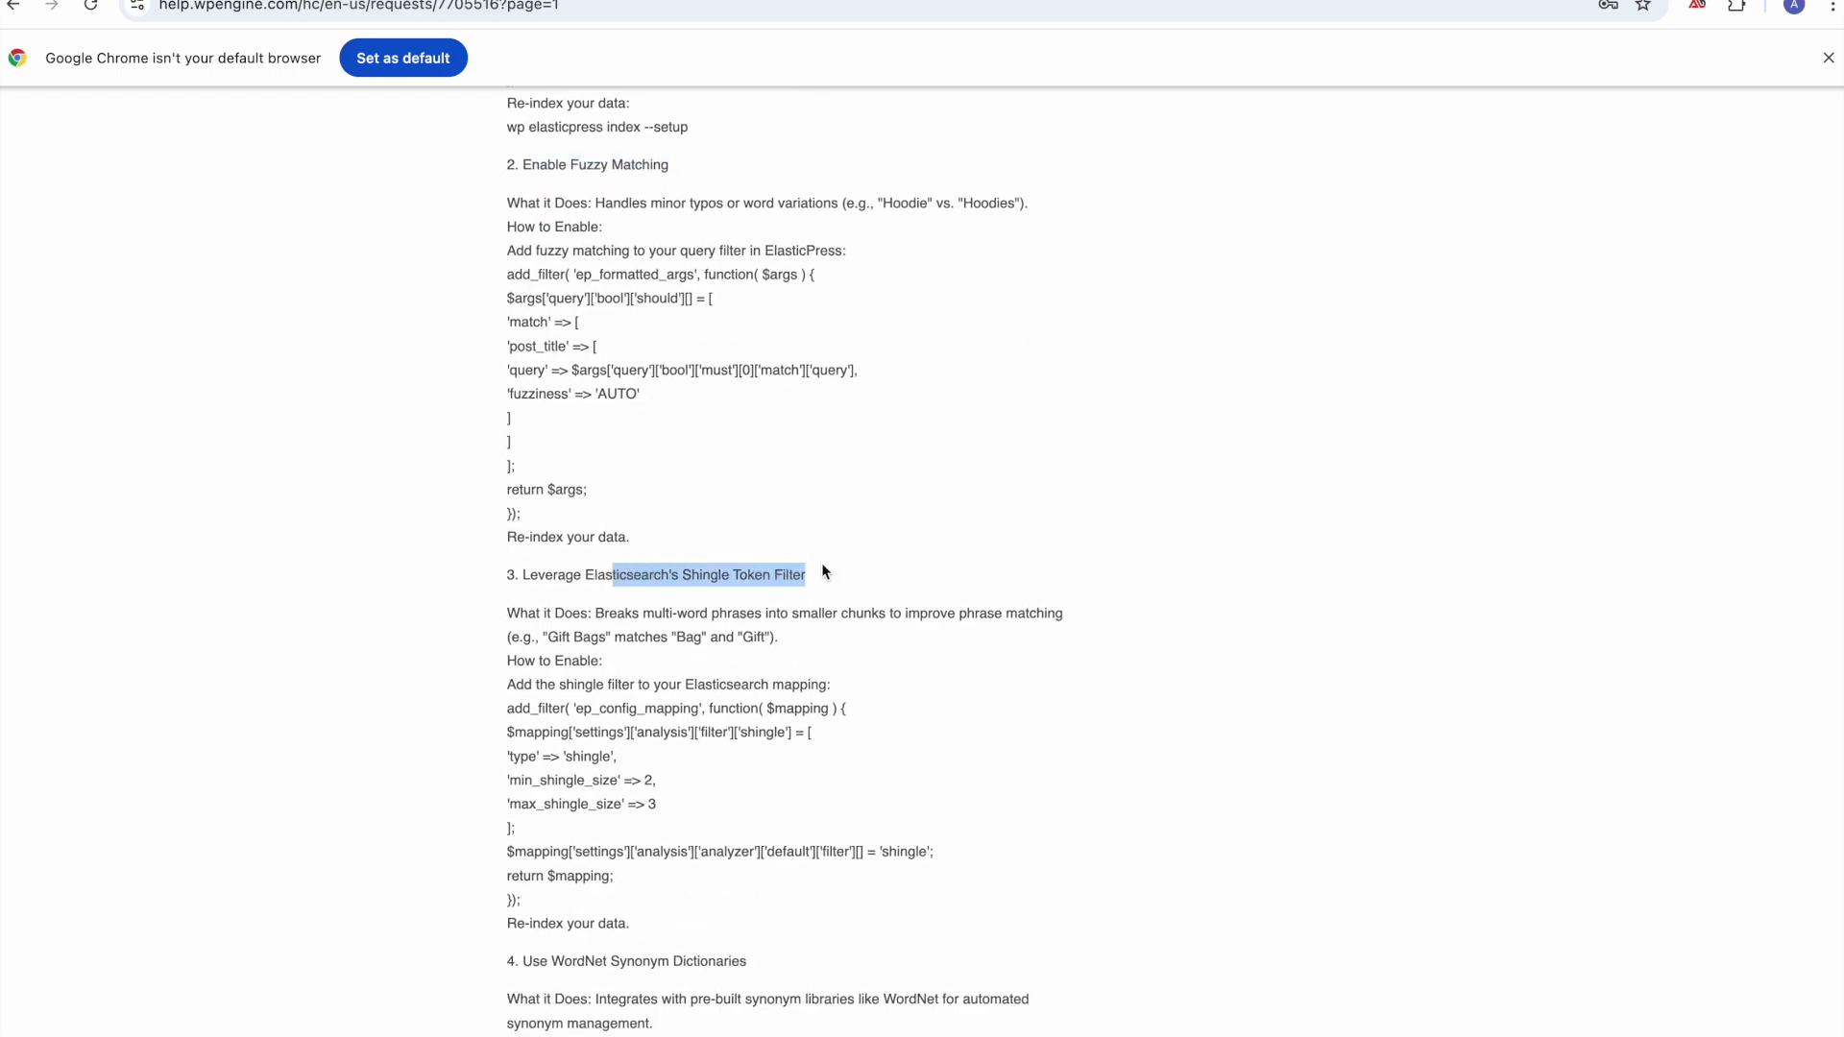
Examine the ticket's proposals for WordNet synonym dictionaries and Elasticsearch Search-As-You-Type fields
scroll(821, 562, down, 7)
drag(747, 251, 515, 246)
click(564, 246)
double_click(571, 246)
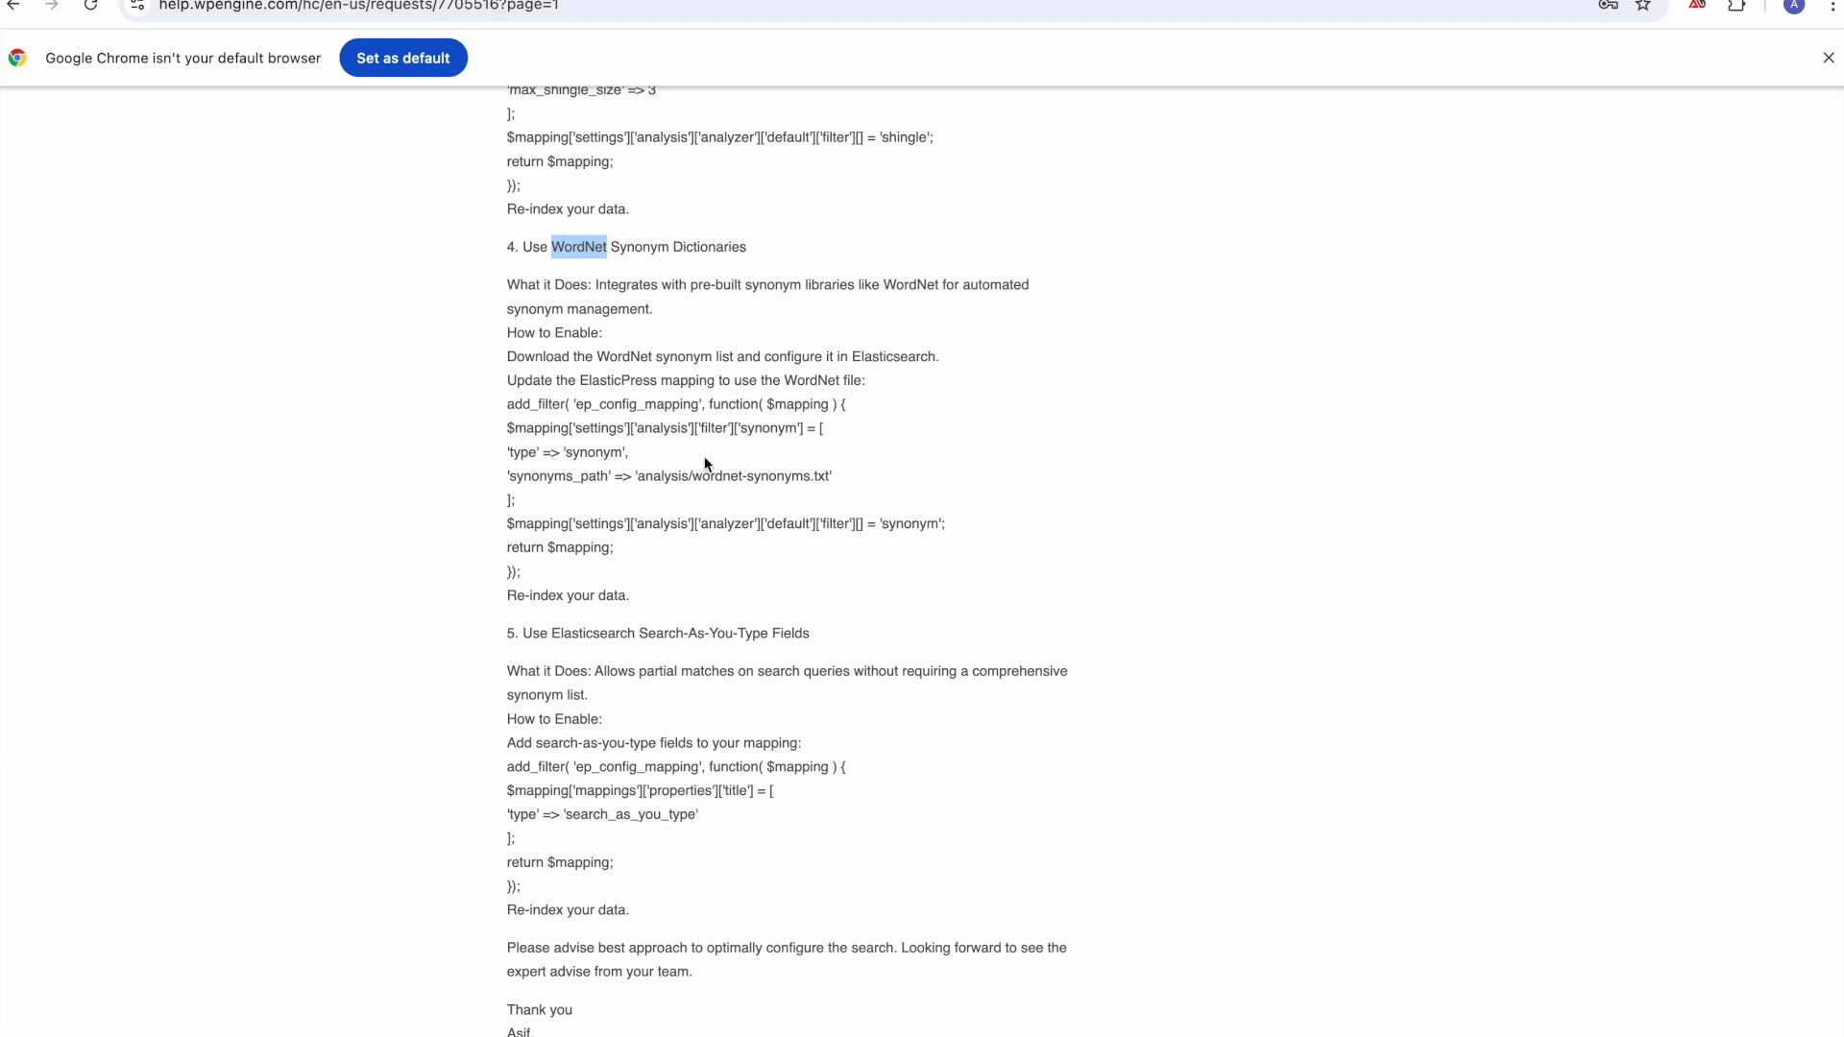
scroll(728, 485, down, 6)
scroll(728, 483, up, 2)
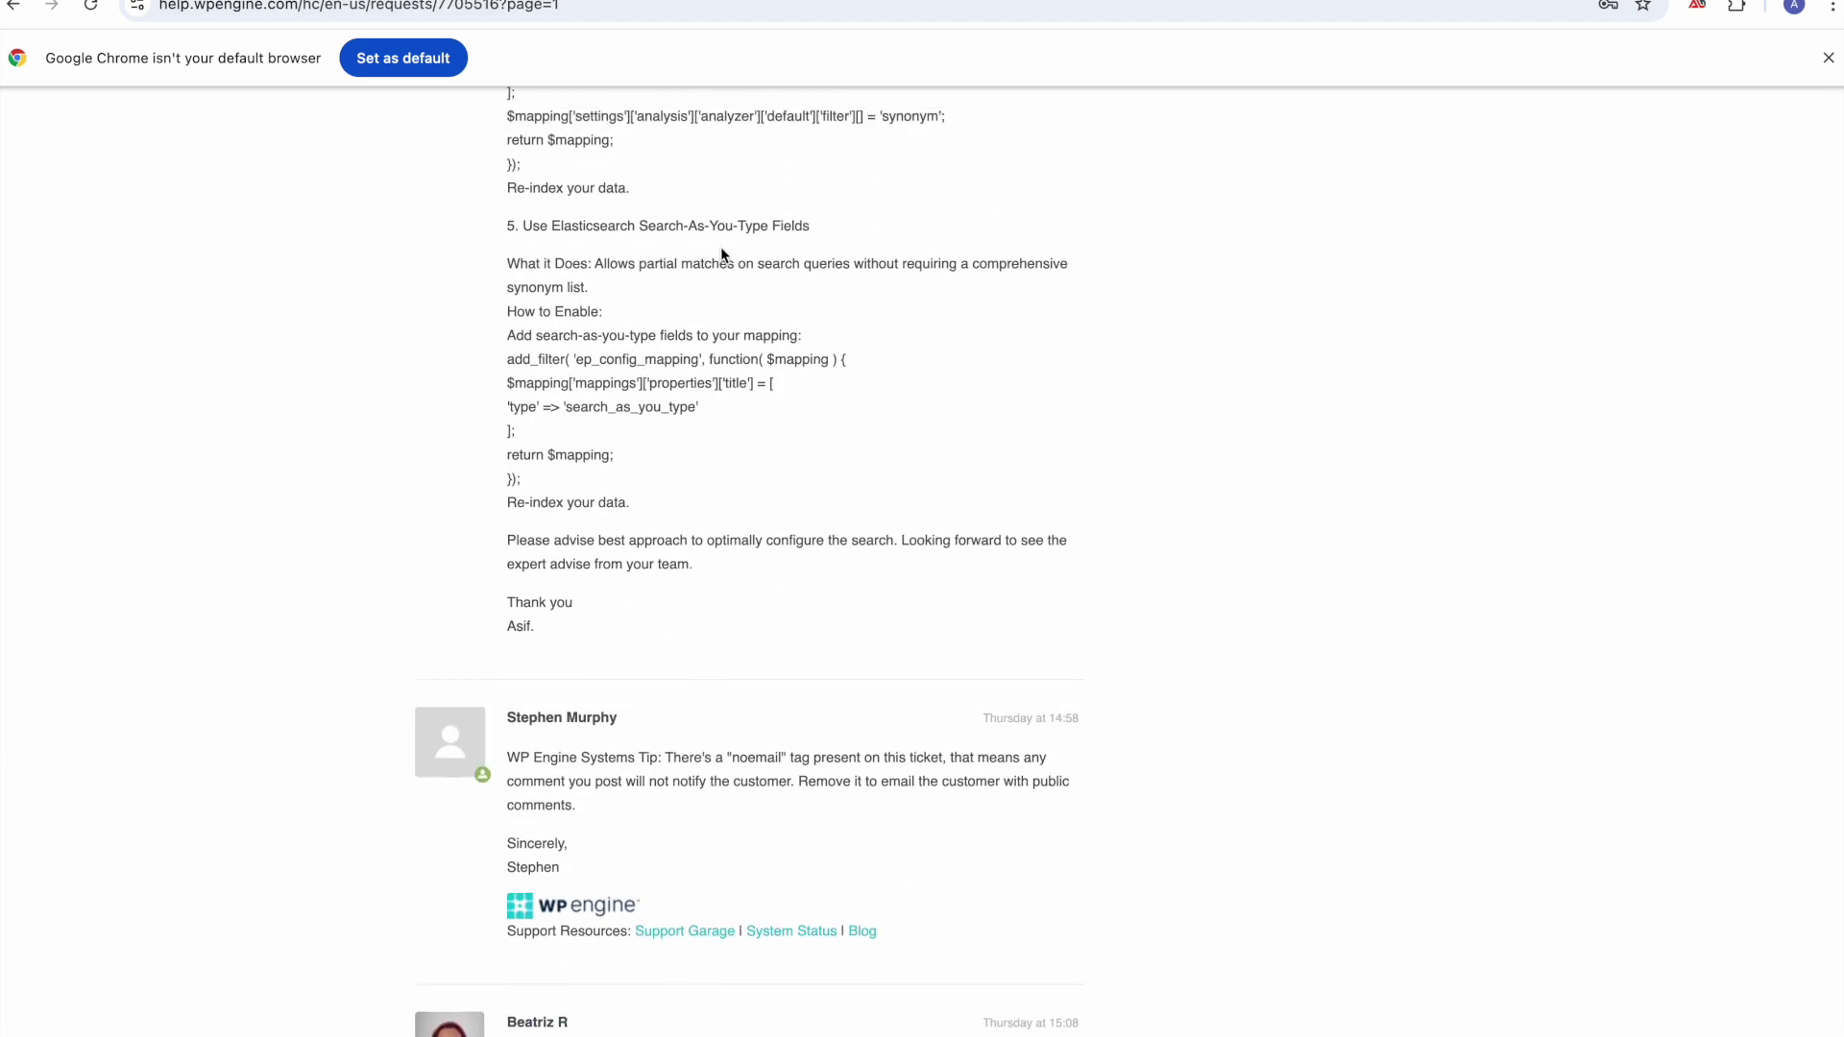
drag(811, 230, 523, 230)
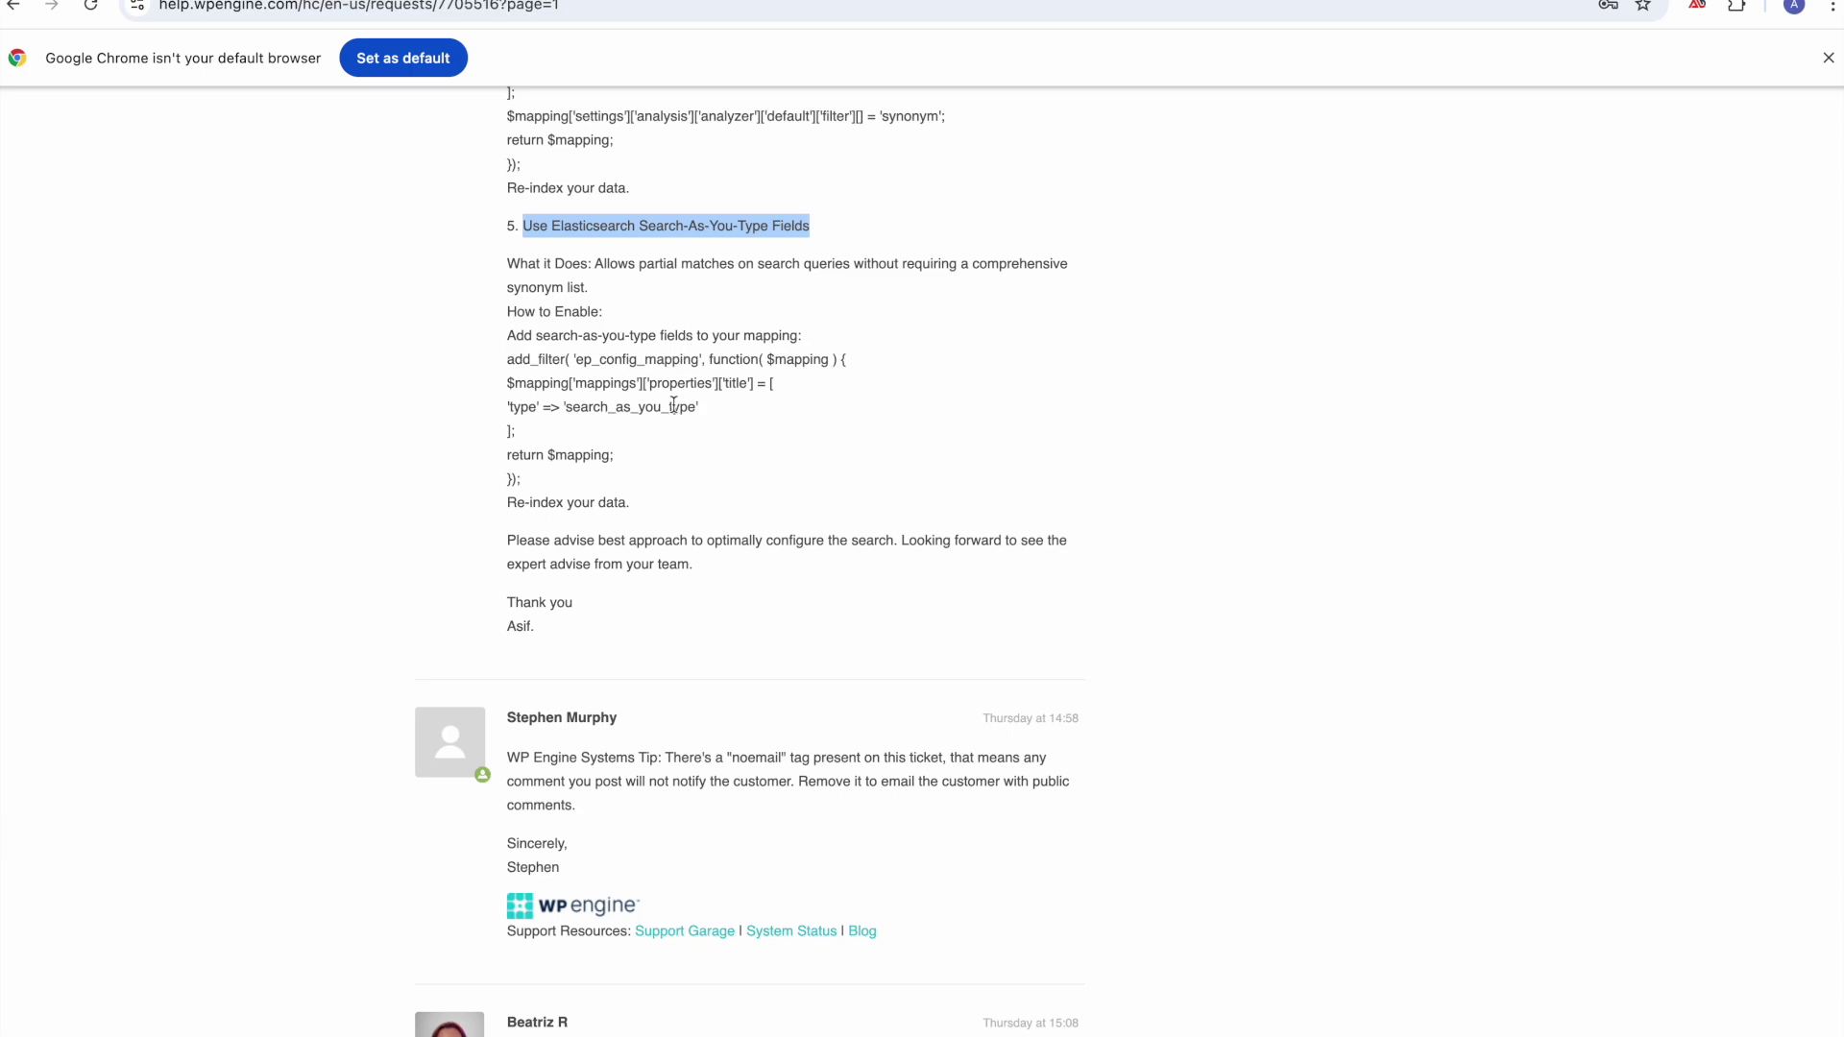
scroll(677, 394, up, 2)
scroll(679, 393, down, 3)
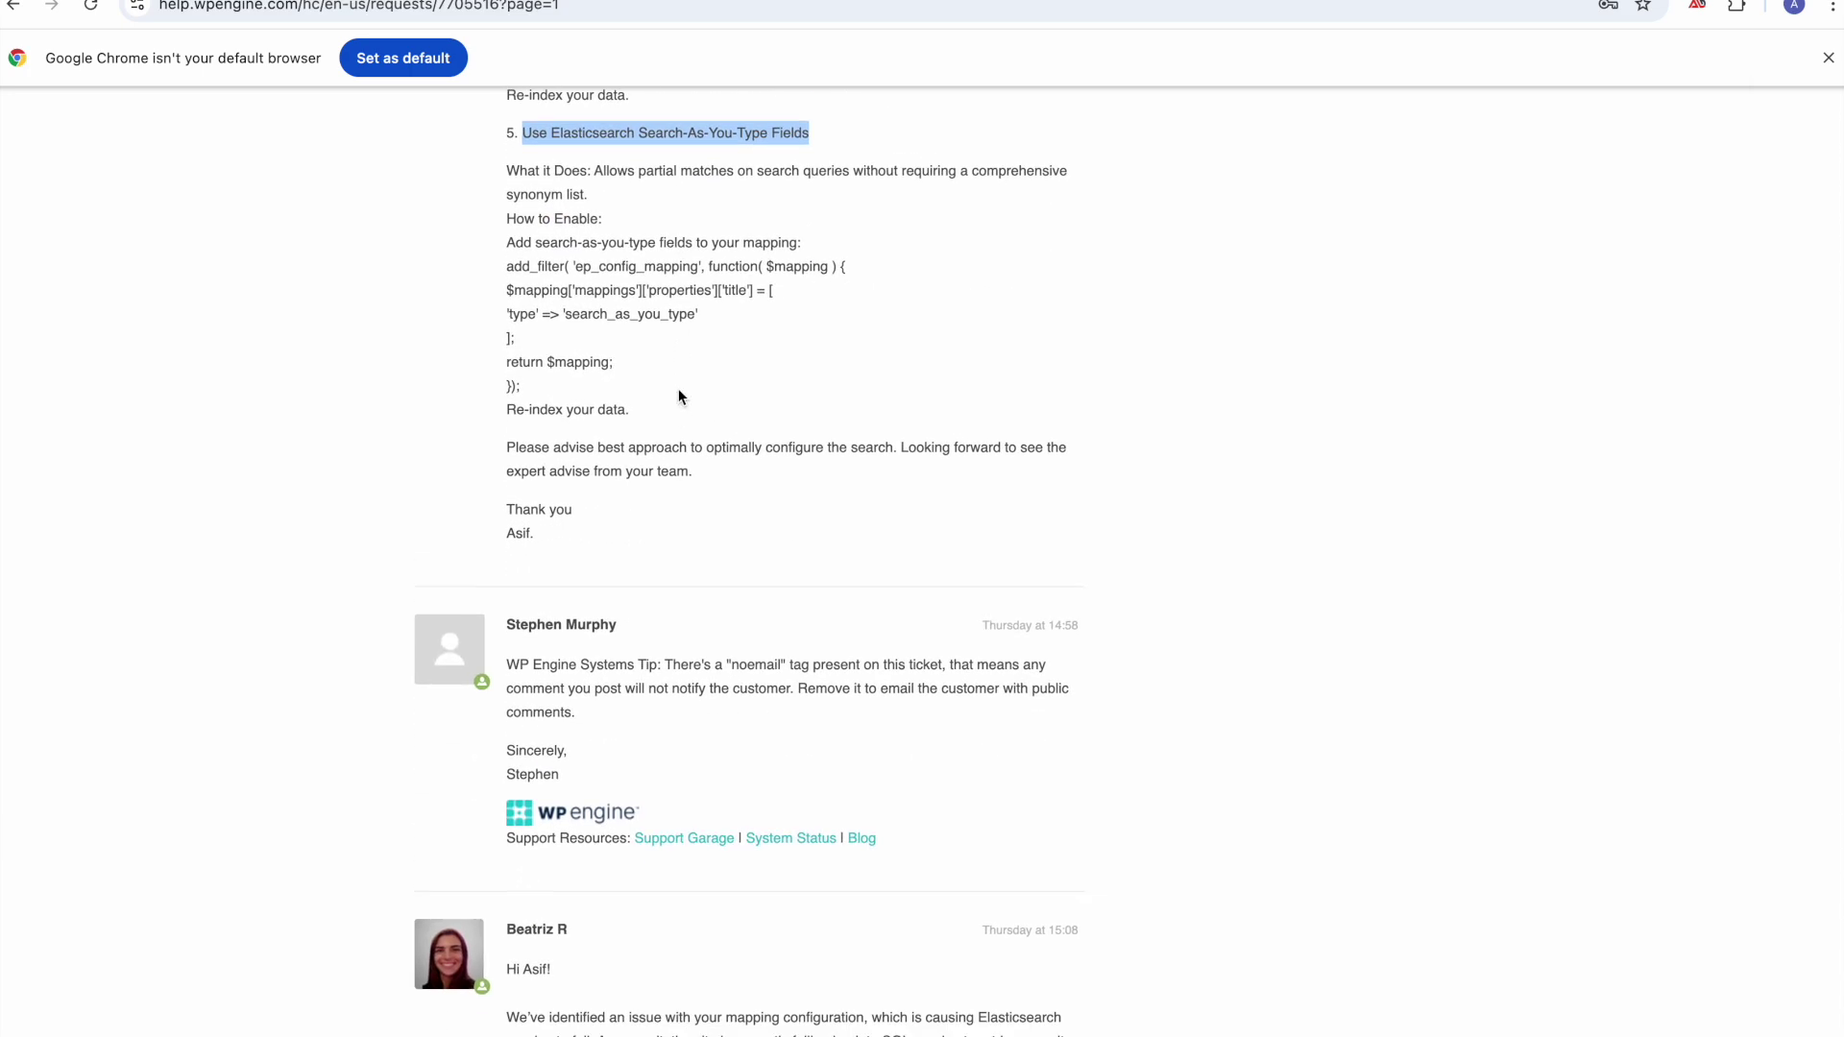
scroll(678, 392, up, 2)
Read through the ticket's follow-up messages, from the full-sync instructions to the latest reply on type-ahead search behavior
scroll(678, 392, down, 10)
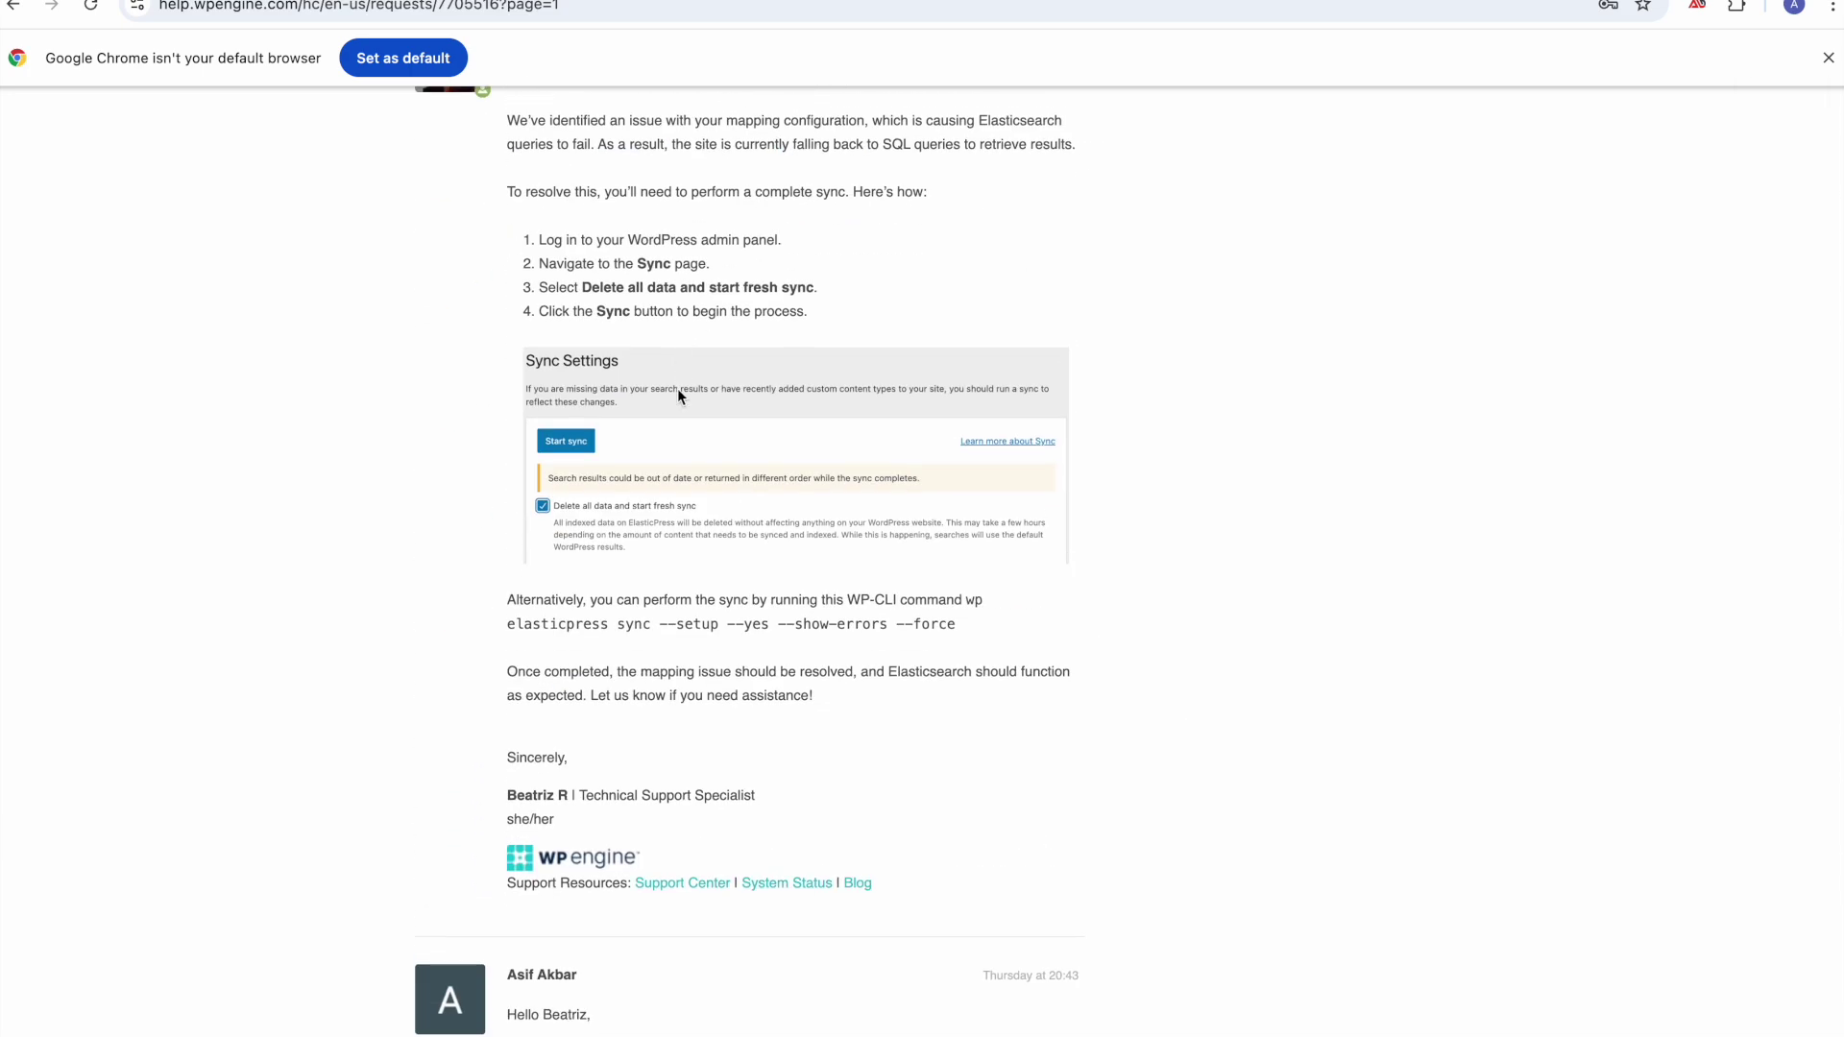
scroll(722, 476, down, 6)
scroll(722, 476, down, 12)
scroll(722, 476, down, 5)
scroll(724, 480, up, 1)
scroll(735, 437, down, 5)
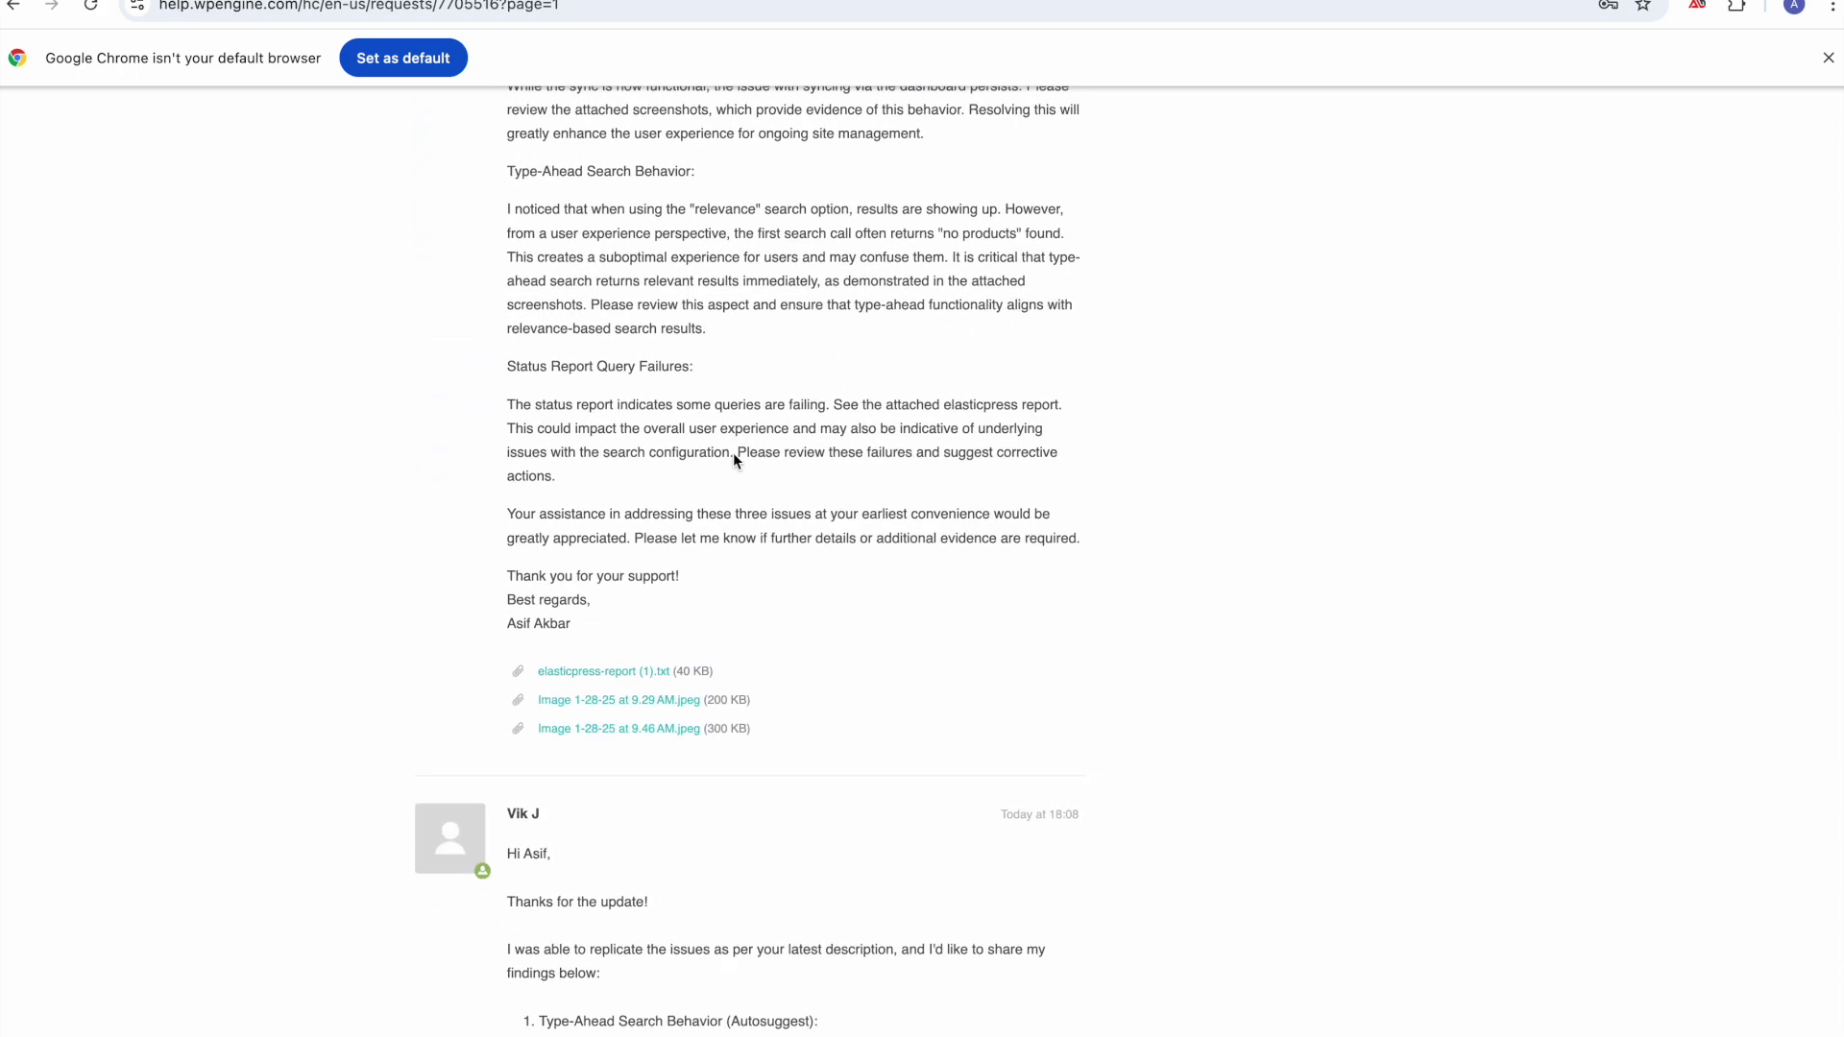
scroll(734, 452, down, 8)
scroll(734, 452, down, 1)
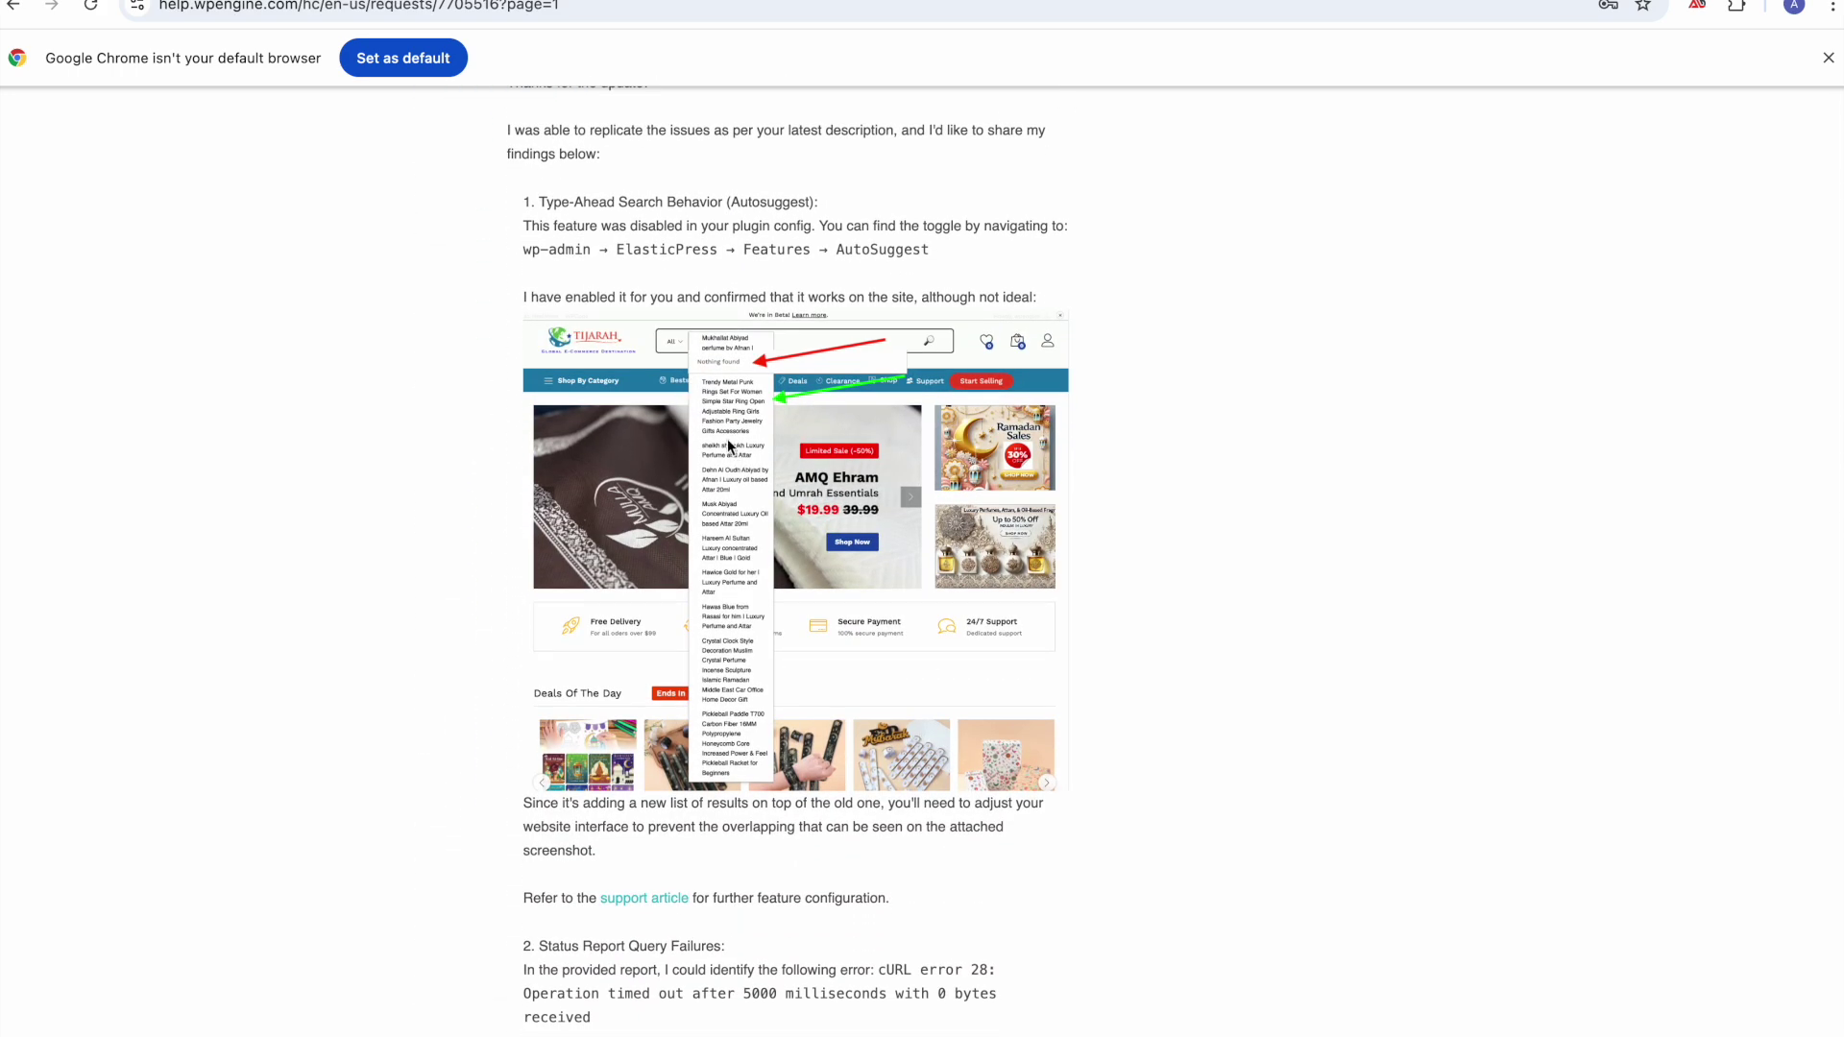